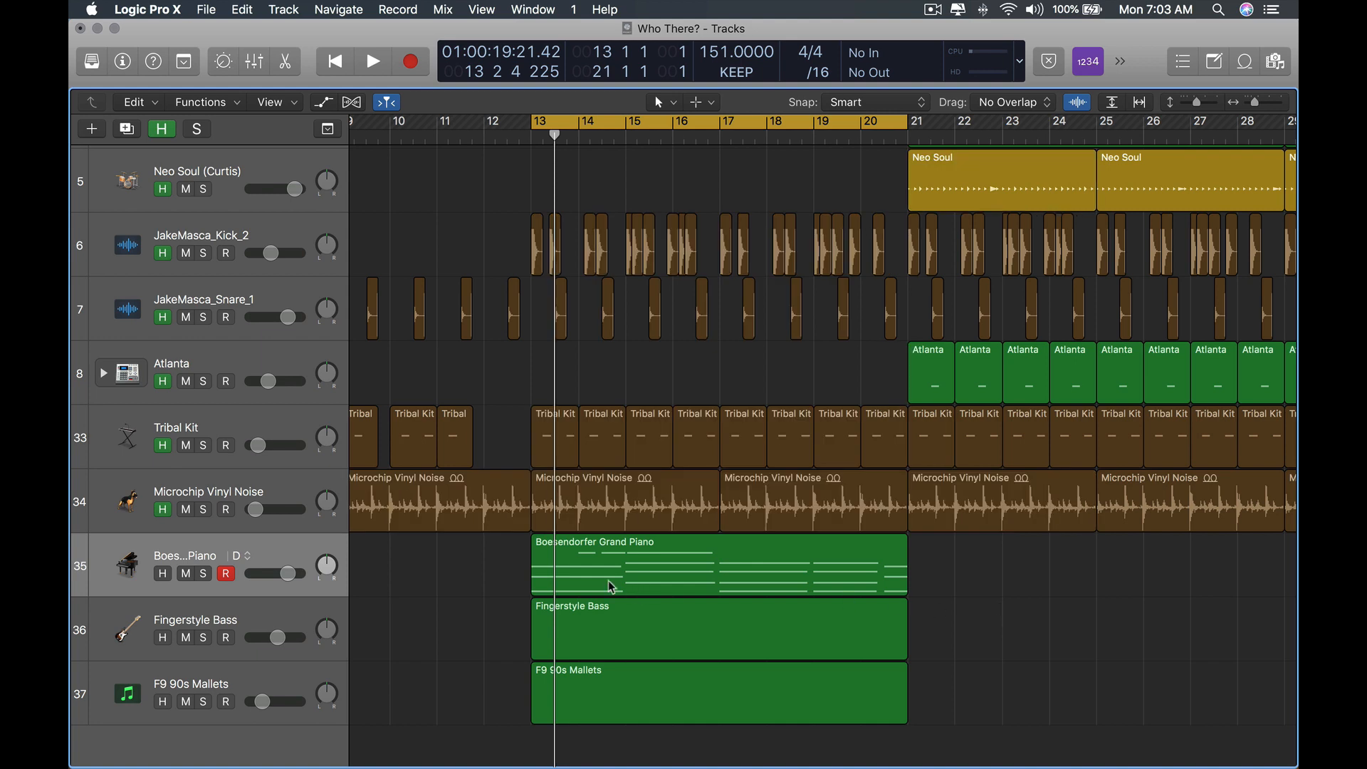
Play back the song section from bar 13 to listen to the piano, bass and mallet parts.
left_click(541, 574)
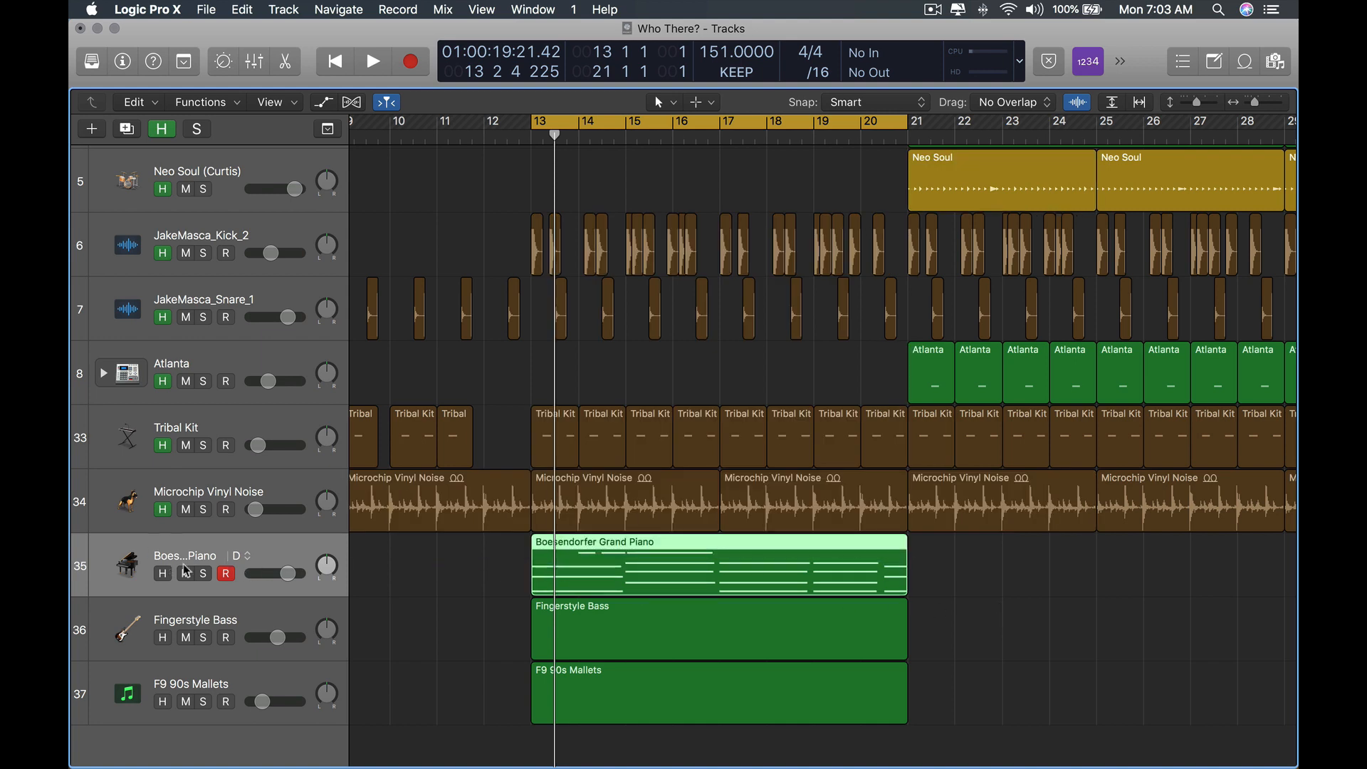
left_click(948, 572)
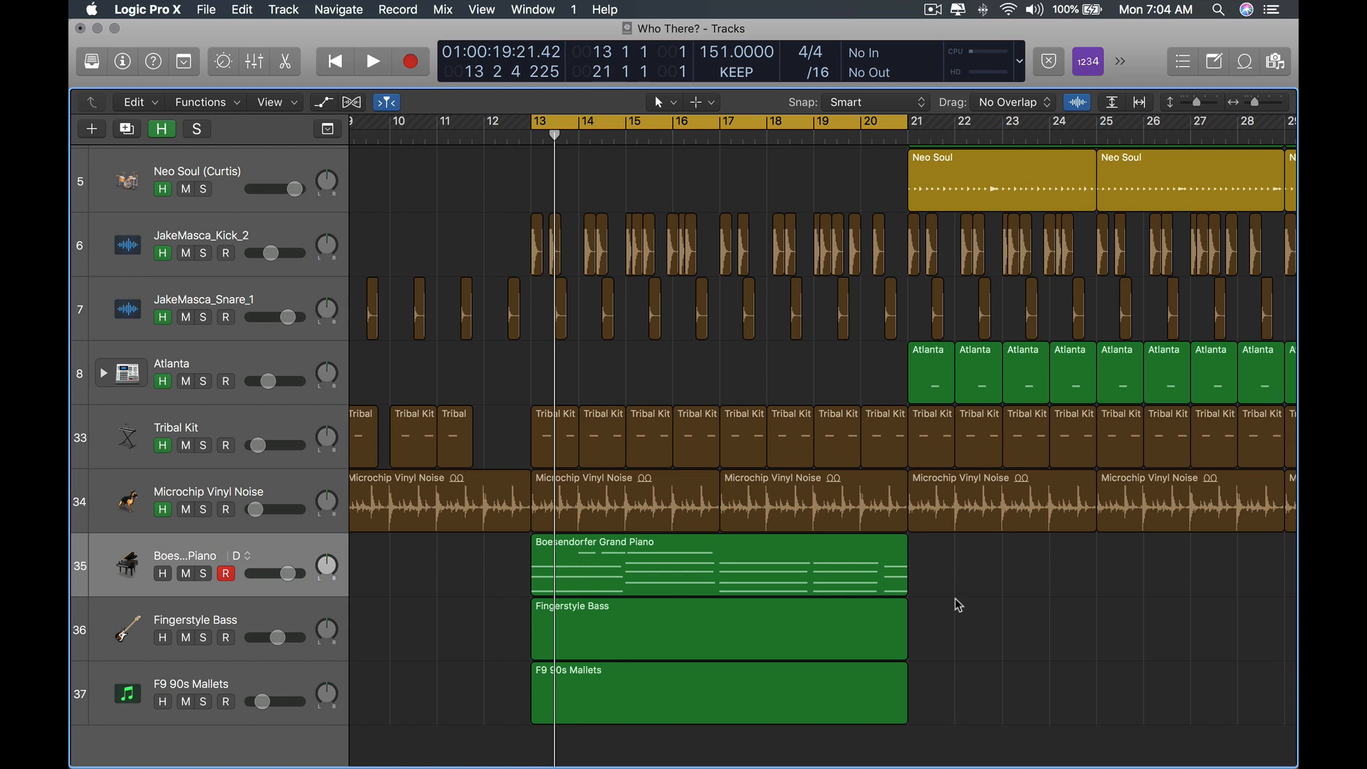
key("space")
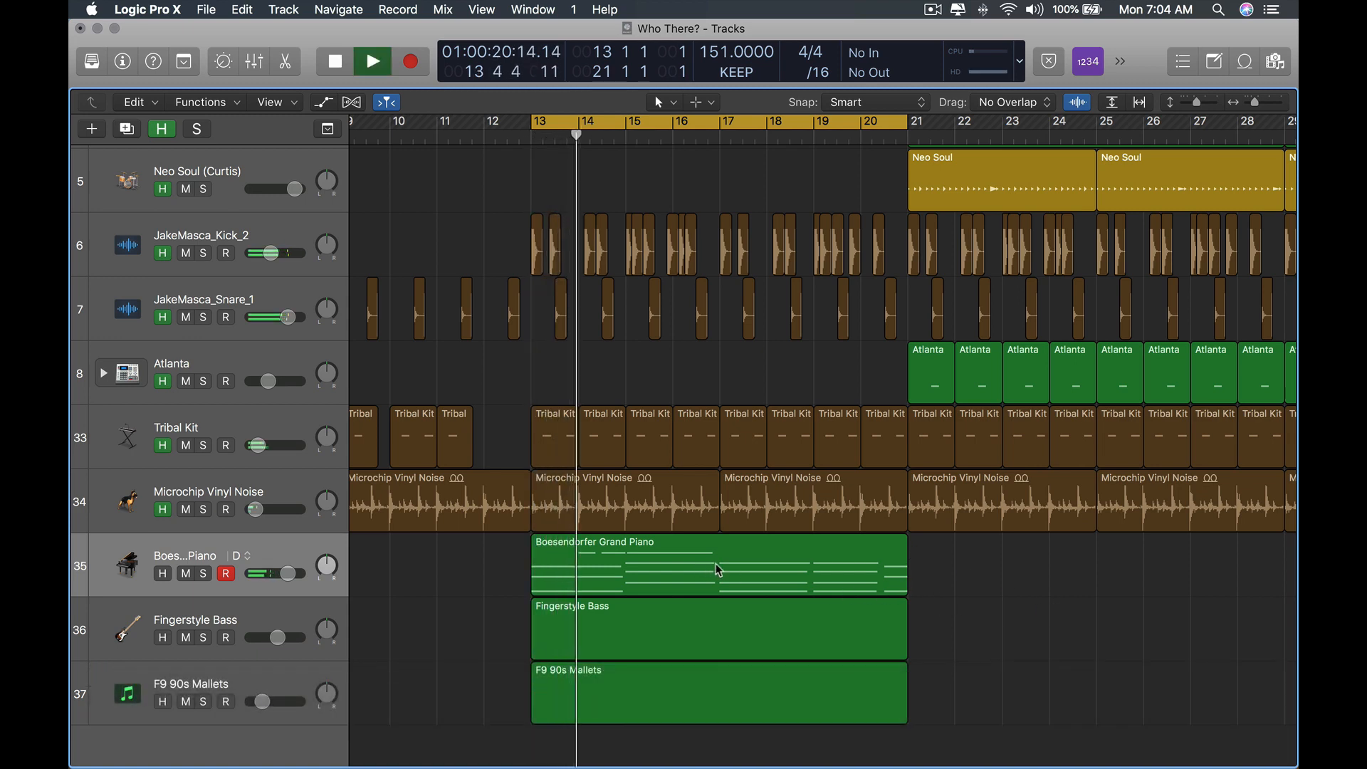
scroll(748, 570, "down", 3)
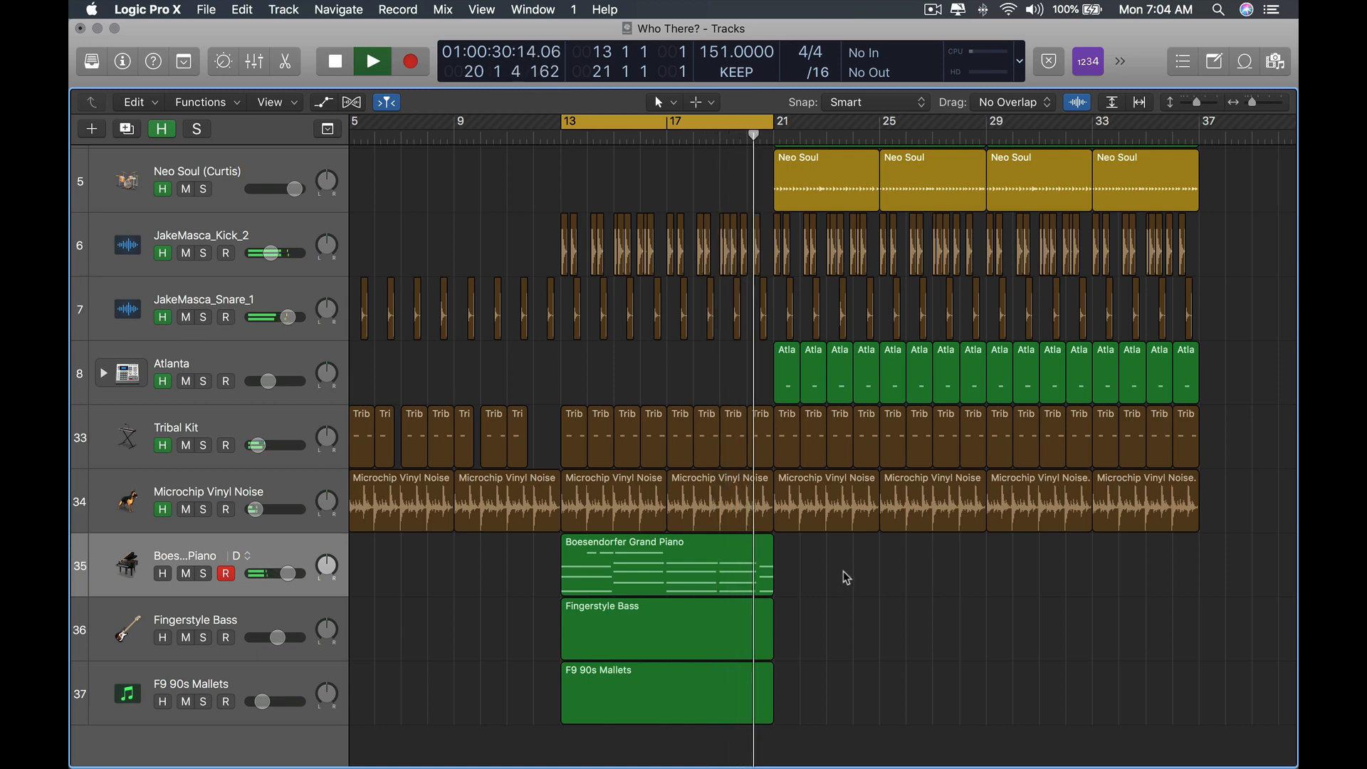
key("space")
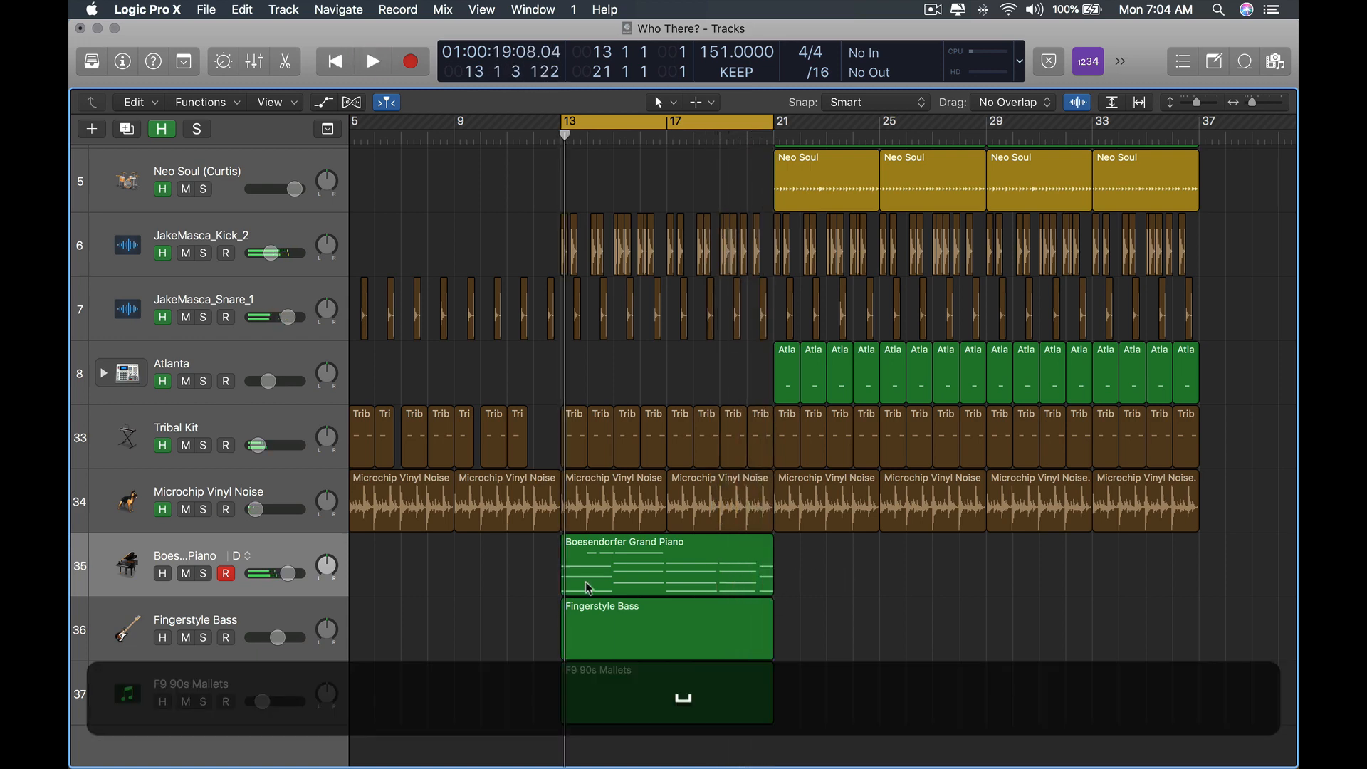
scroll(588, 588, "up", 6)
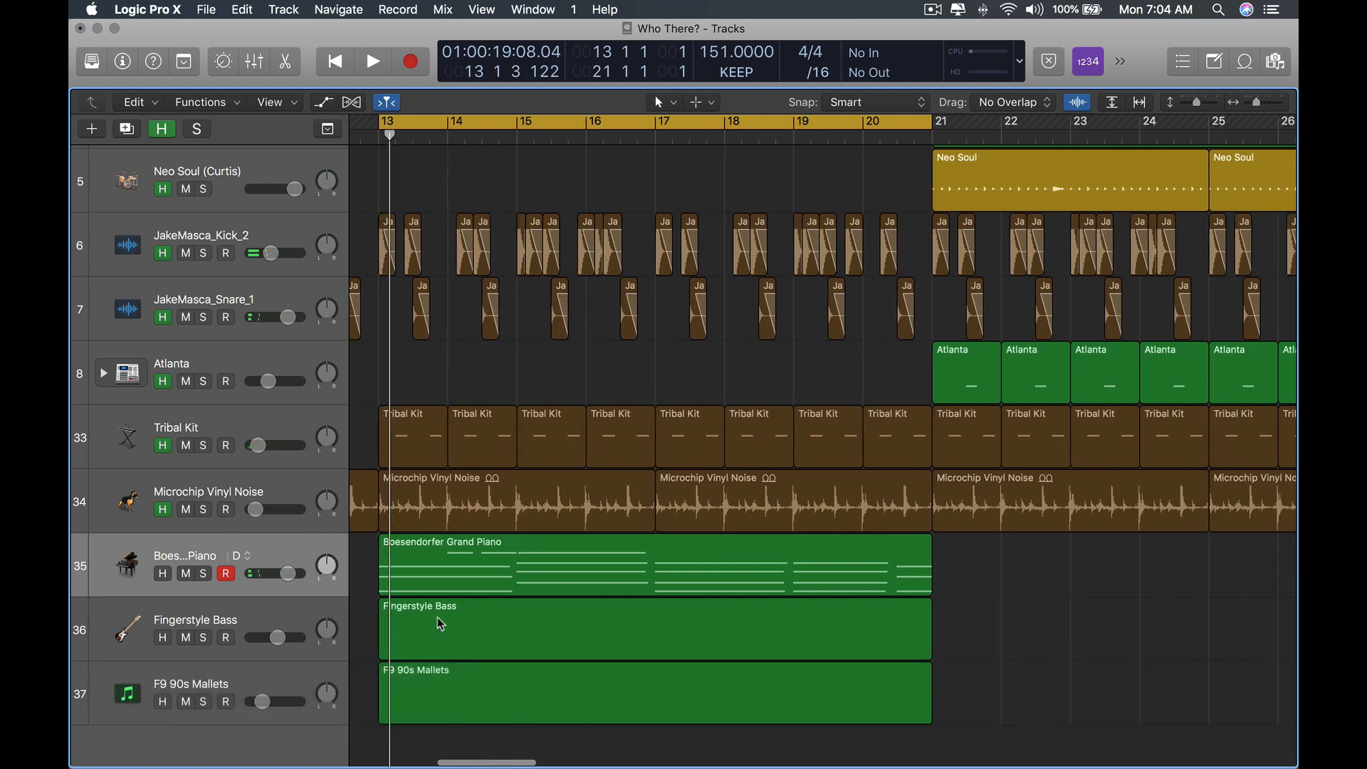
Select the Boesendorfer Grand Piano and Fingerstyle Bass regions together and open them in the Piano Roll.
left_click(441, 624)
left_click(510, 685)
scroll(482, 678, "left", 3)
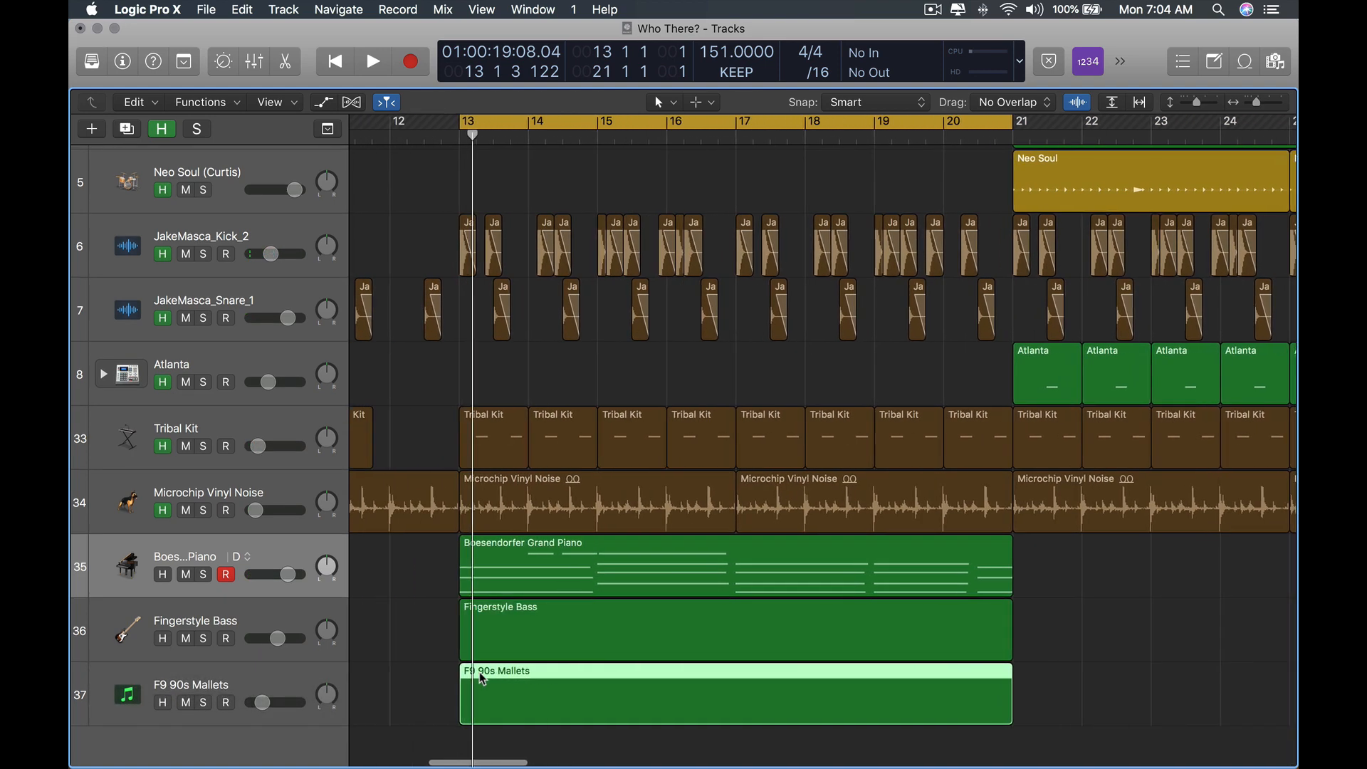
left_click(608, 585)
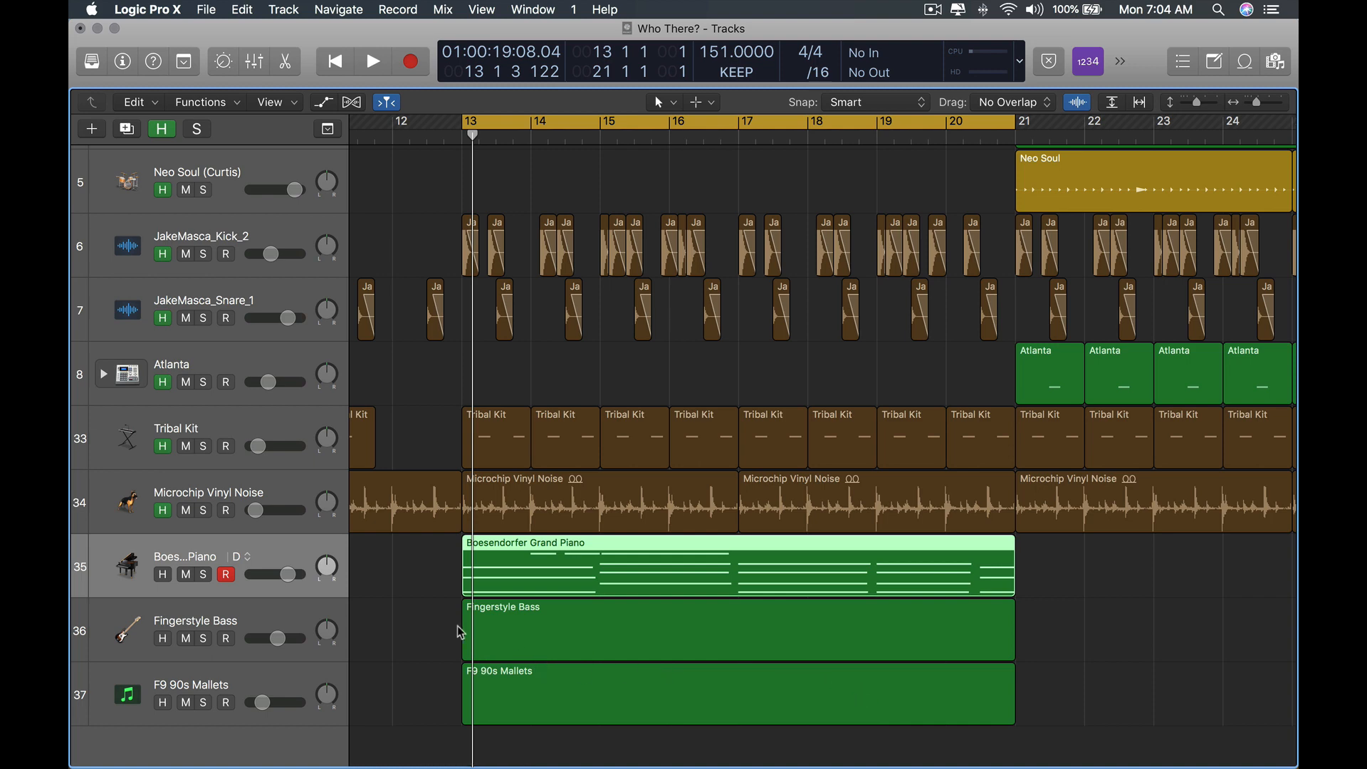
left_click(480, 639)
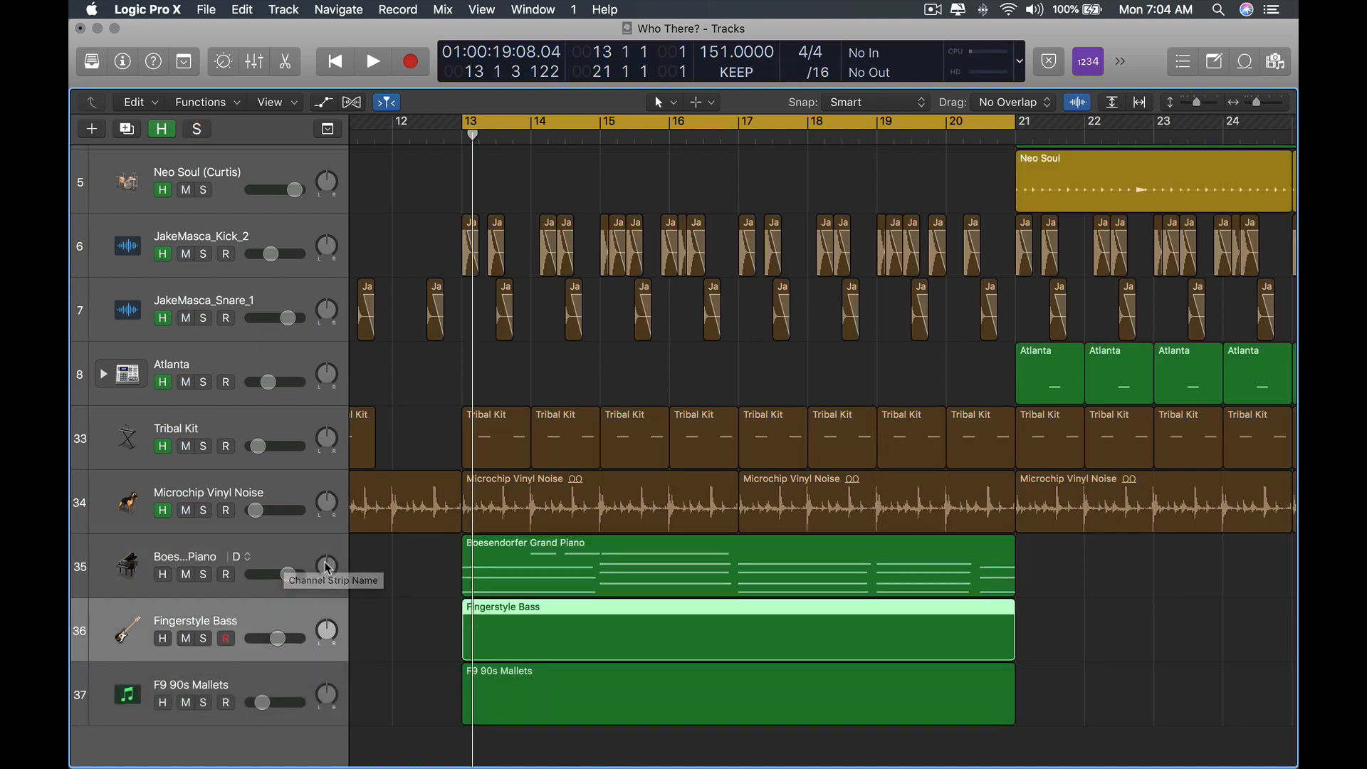
left_click(302, 547)
left_click(288, 620, "super")
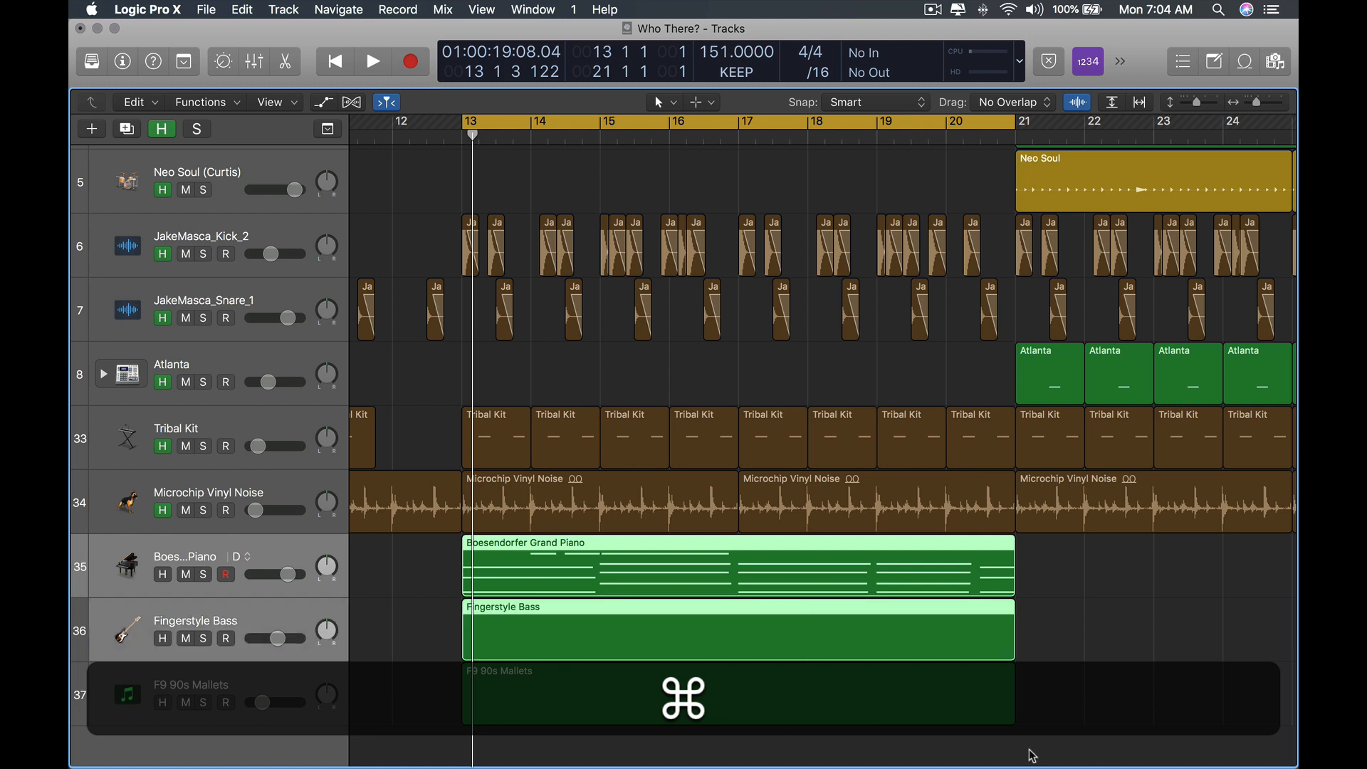
scroll(1071, 660, "down", 3)
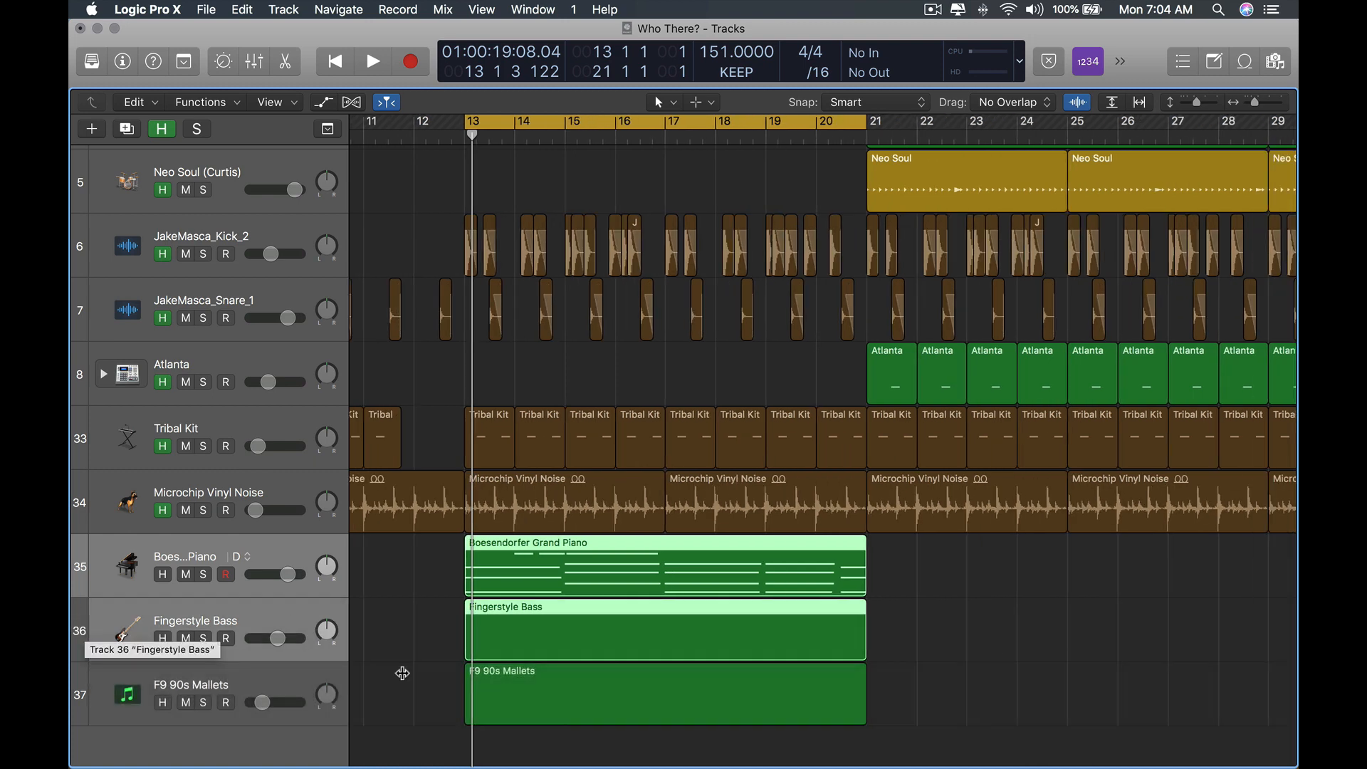
left_click(86, 626)
key("e")
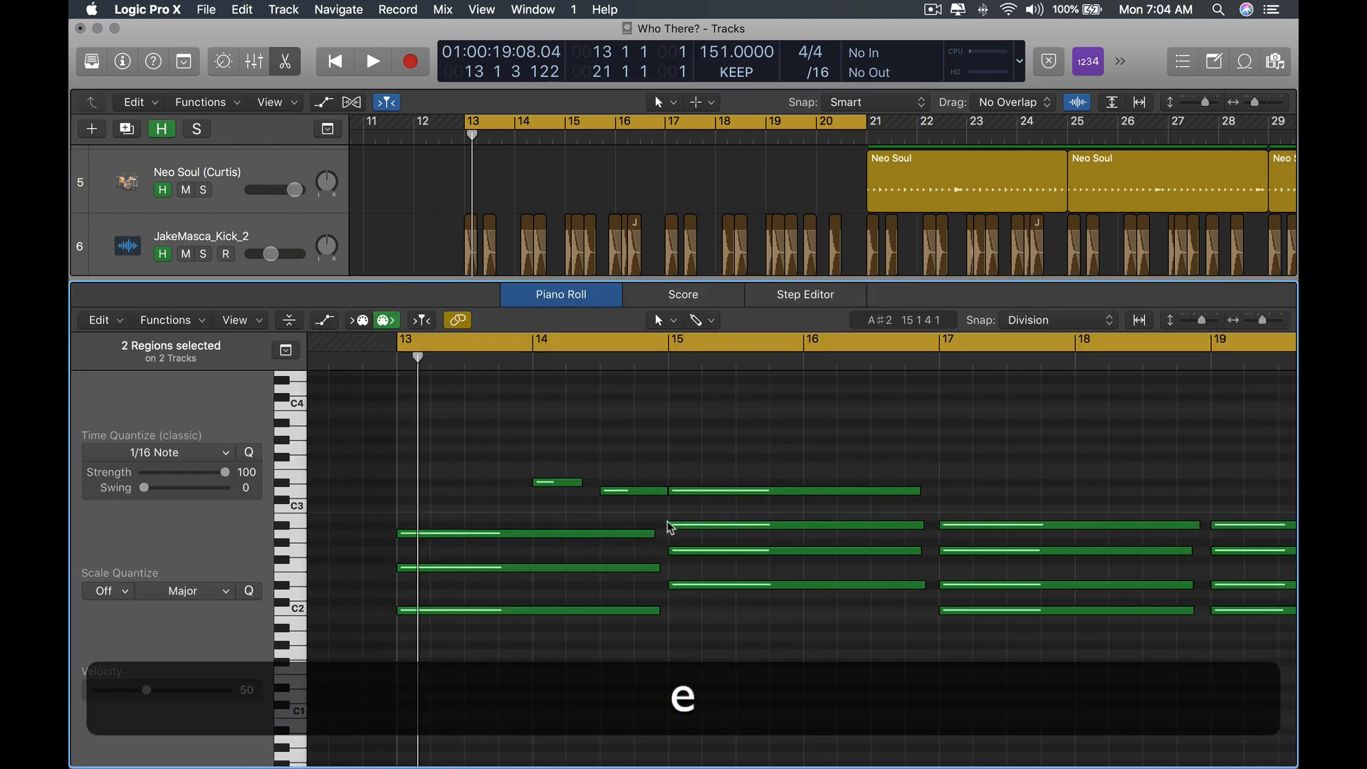
scroll(570, 579, "up", 5)
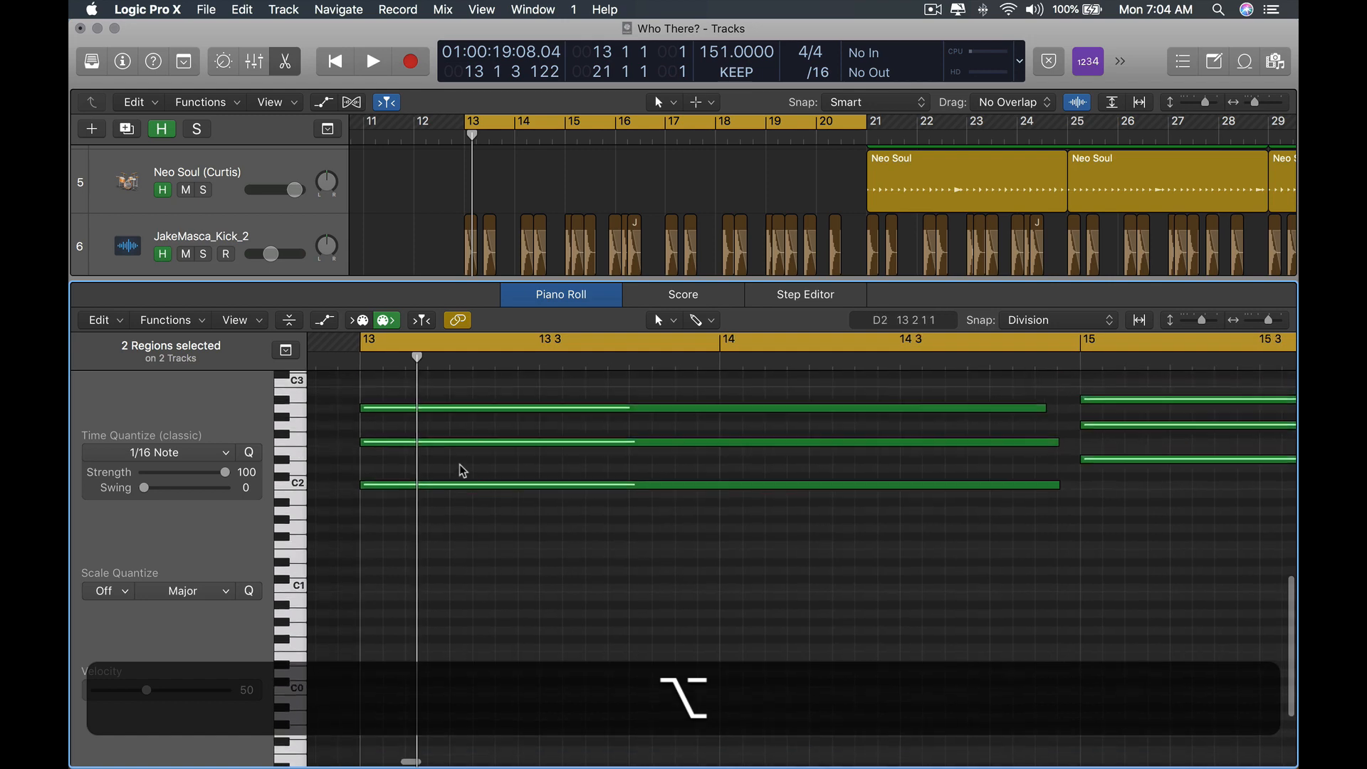
left_click_drag(493, 531, 543, 520)
left_click(547, 589)
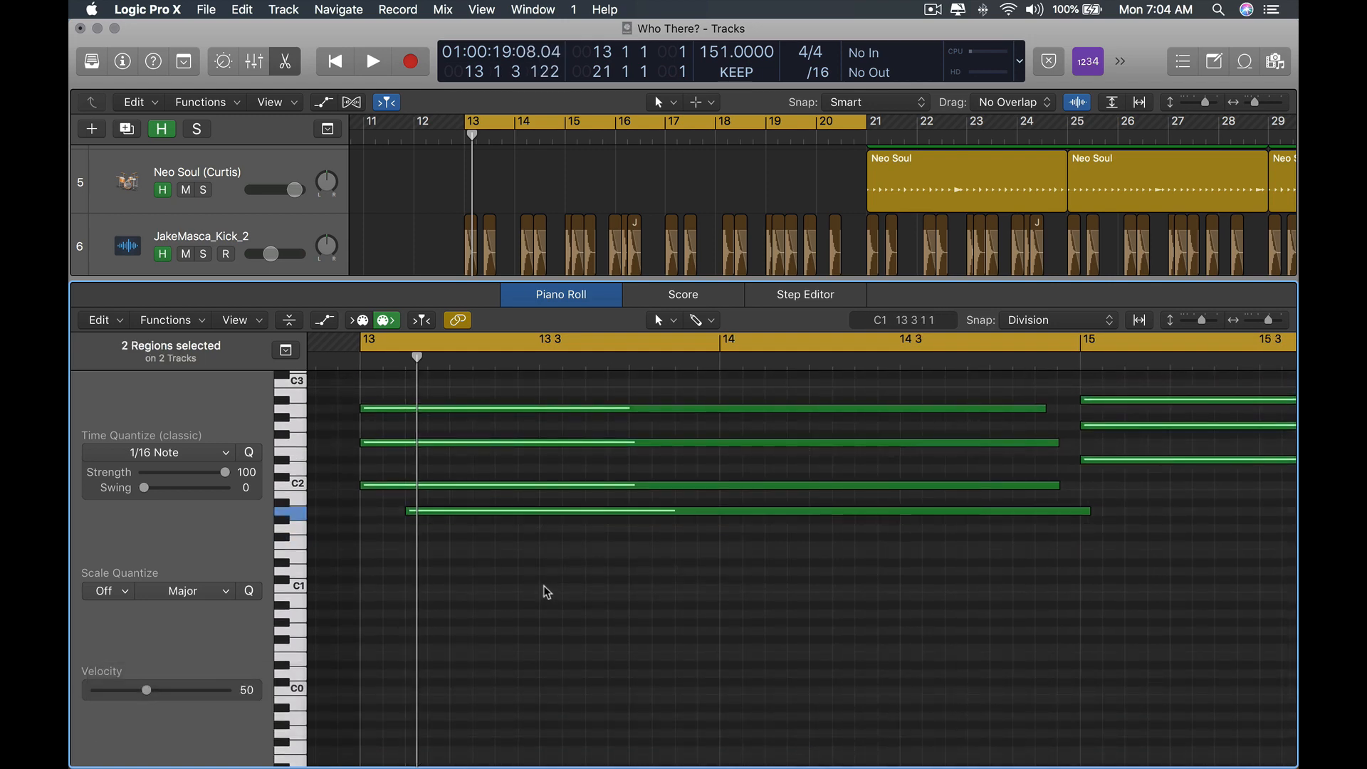
left_click(524, 513, "super")
key("super+x")
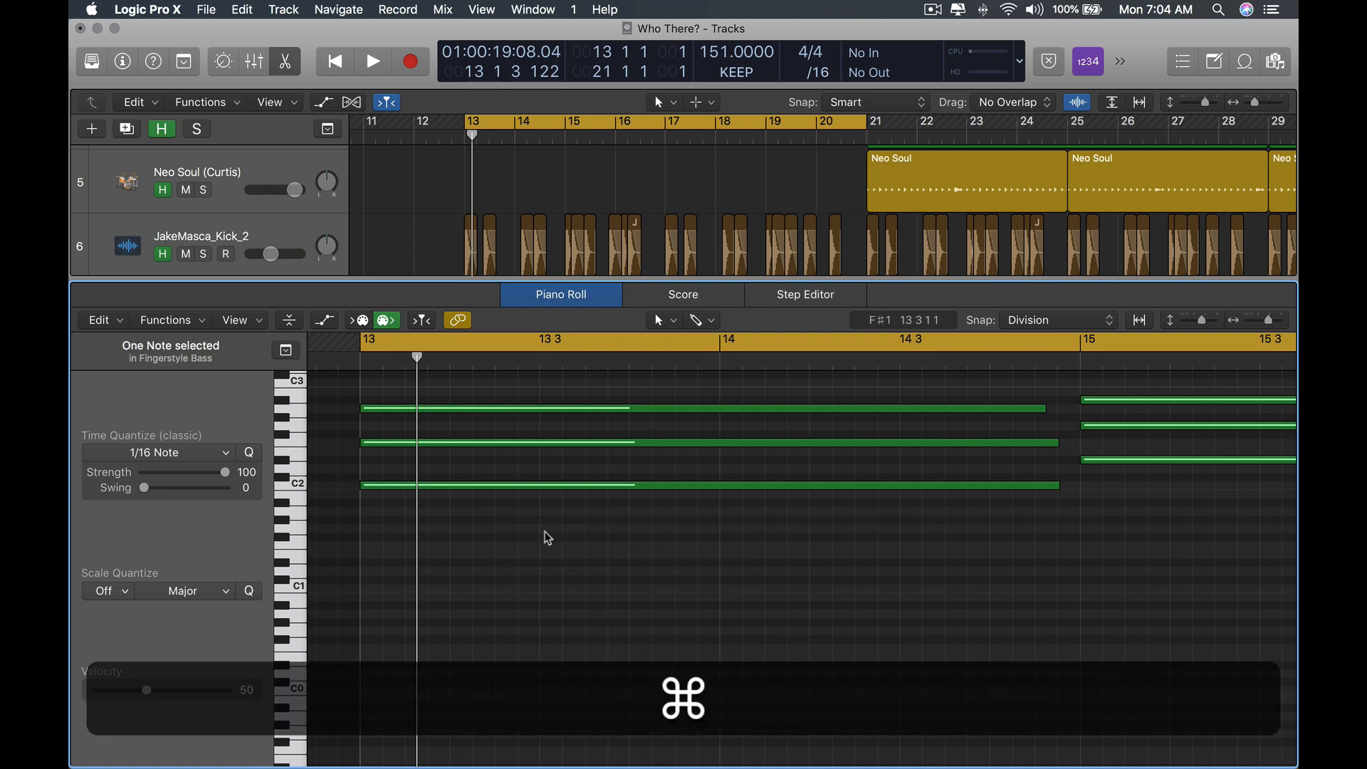
key("x")
key("x")
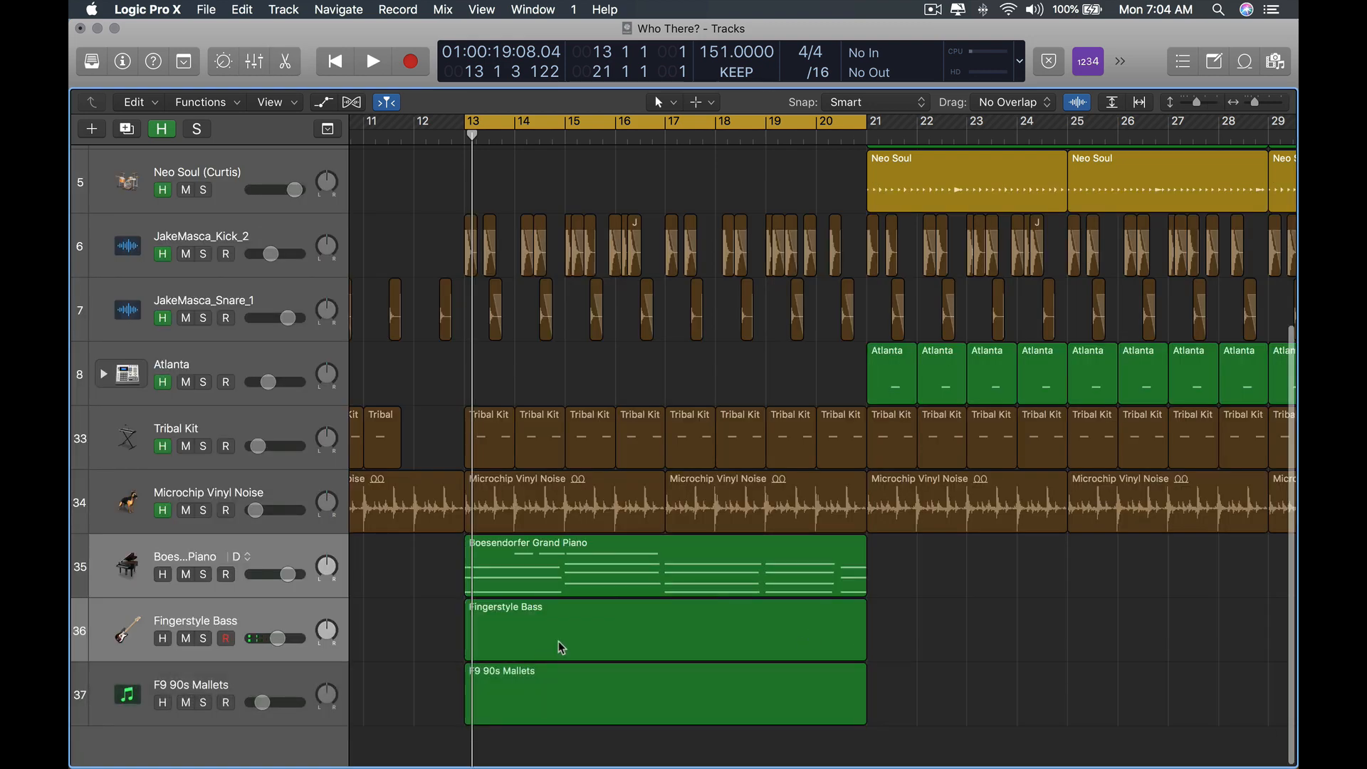
Color the Fingerstyle Bass region dark red.
left_click(515, 638)
left_click(531, 580)
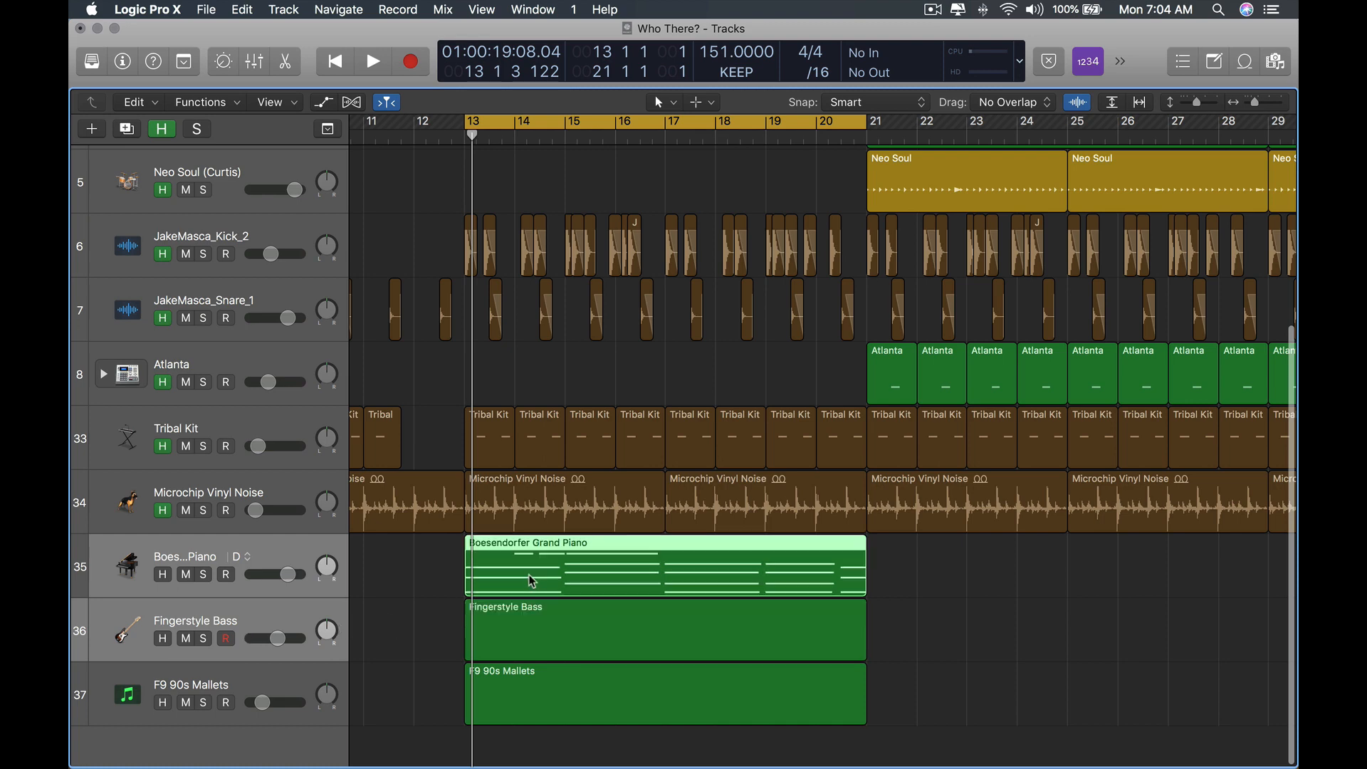
left_click(616, 623)
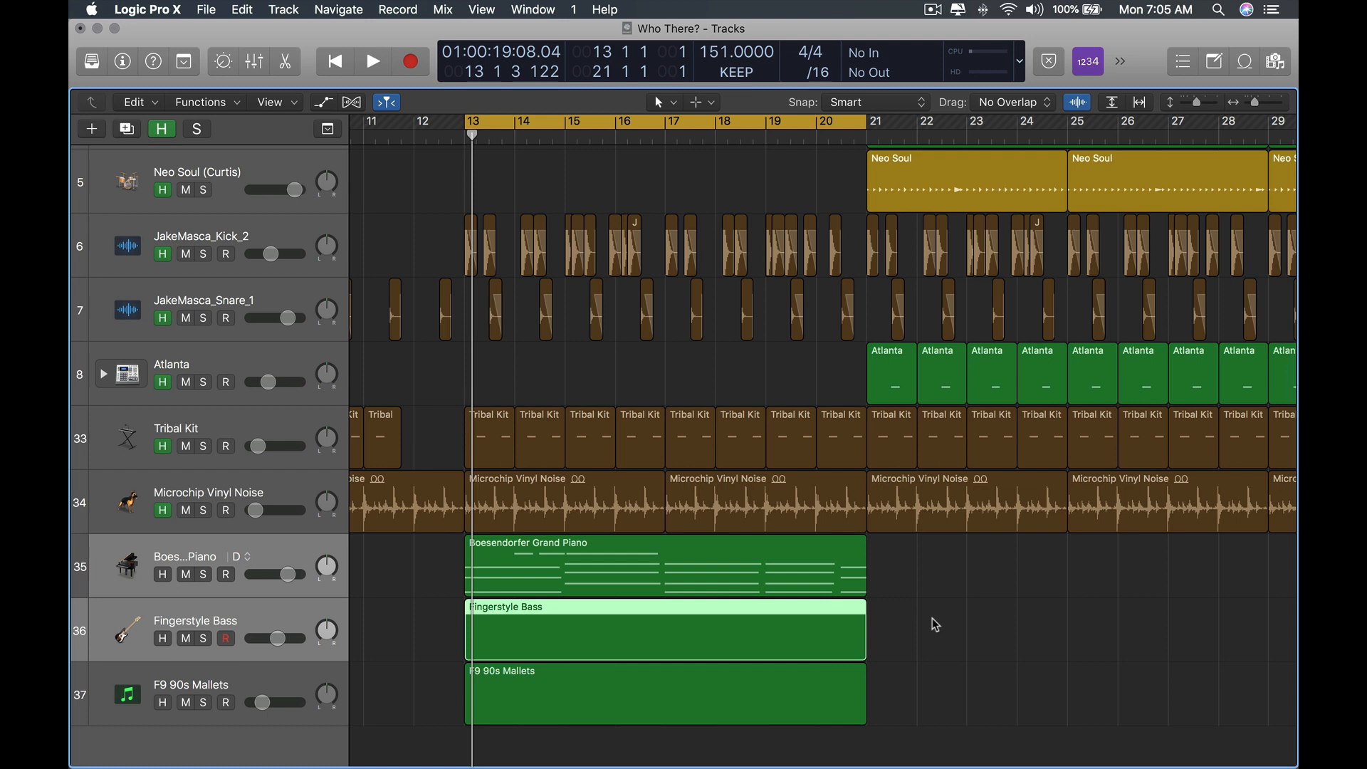
left_click(935, 625)
left_click(599, 626)
key("alt")
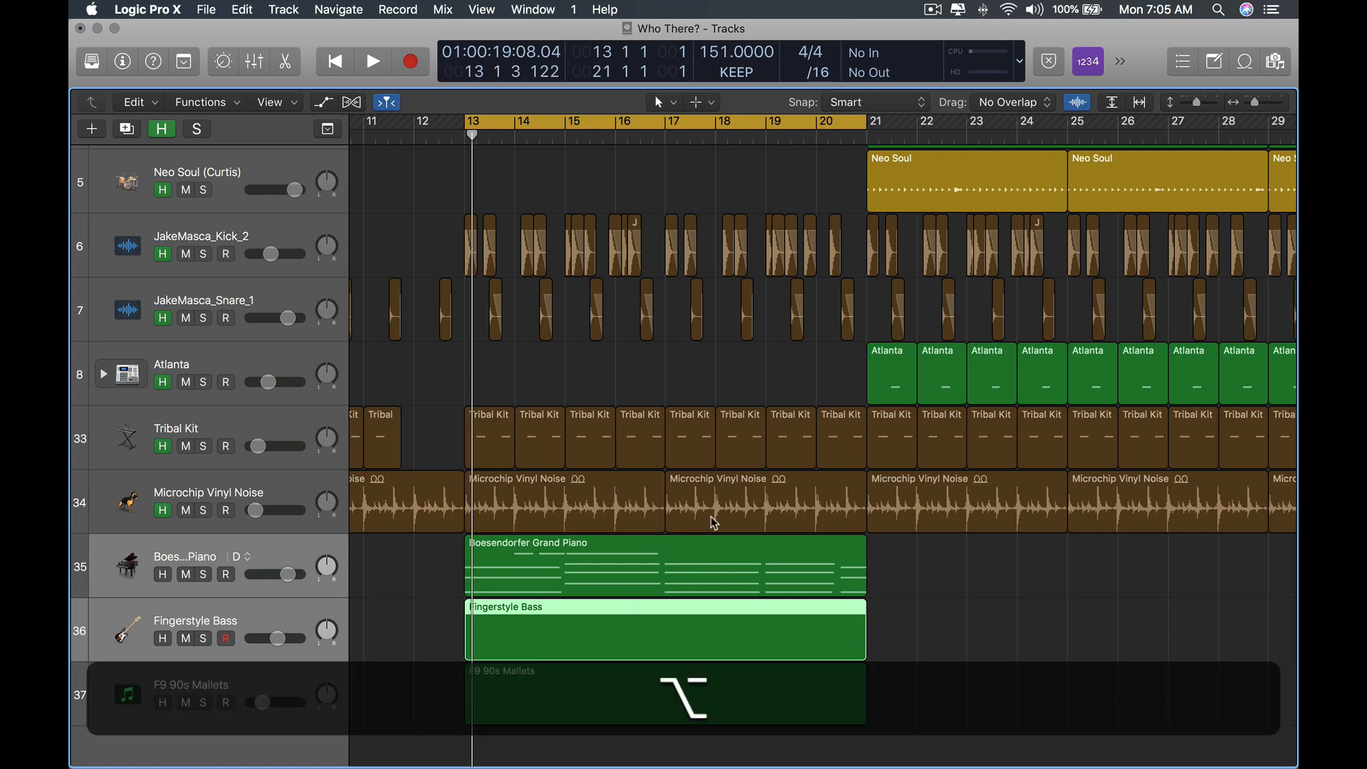
key("alt+c")
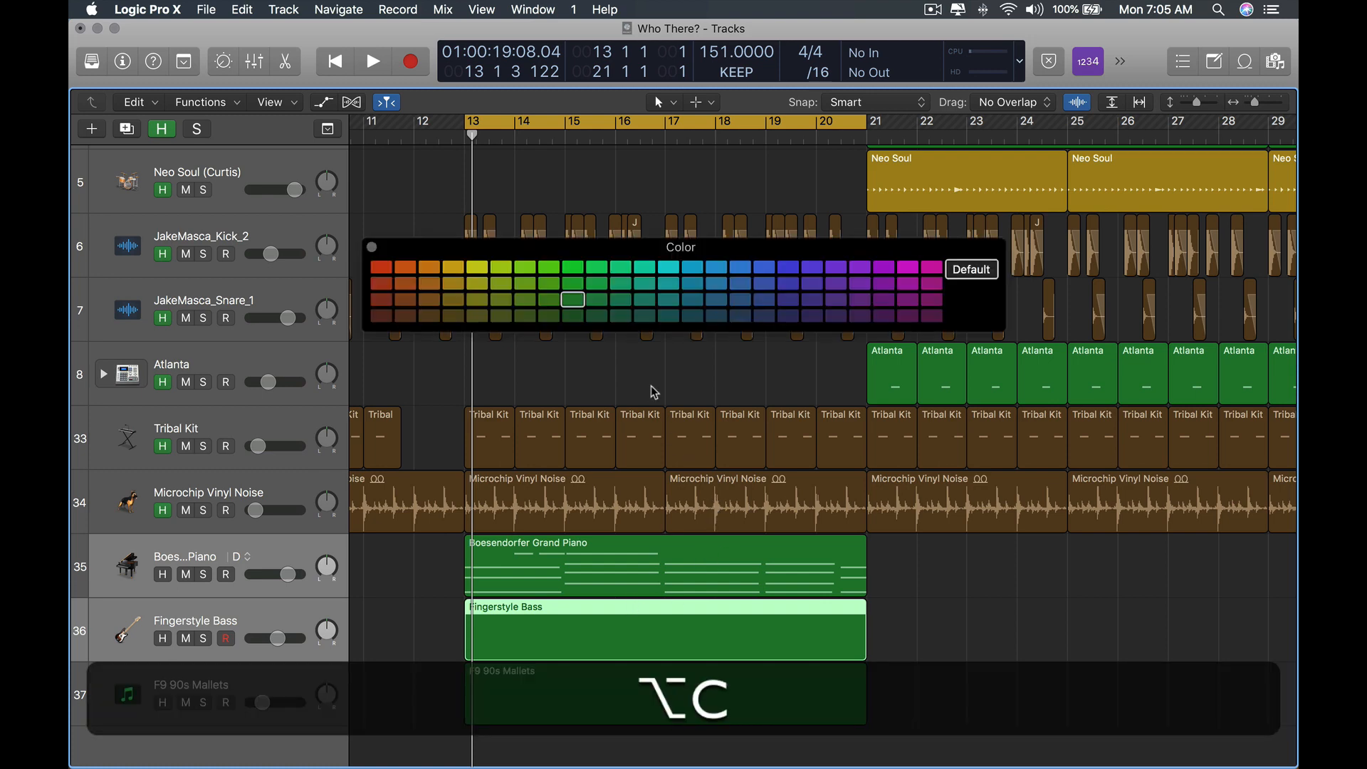
scroll(654, 392, "left", 1)
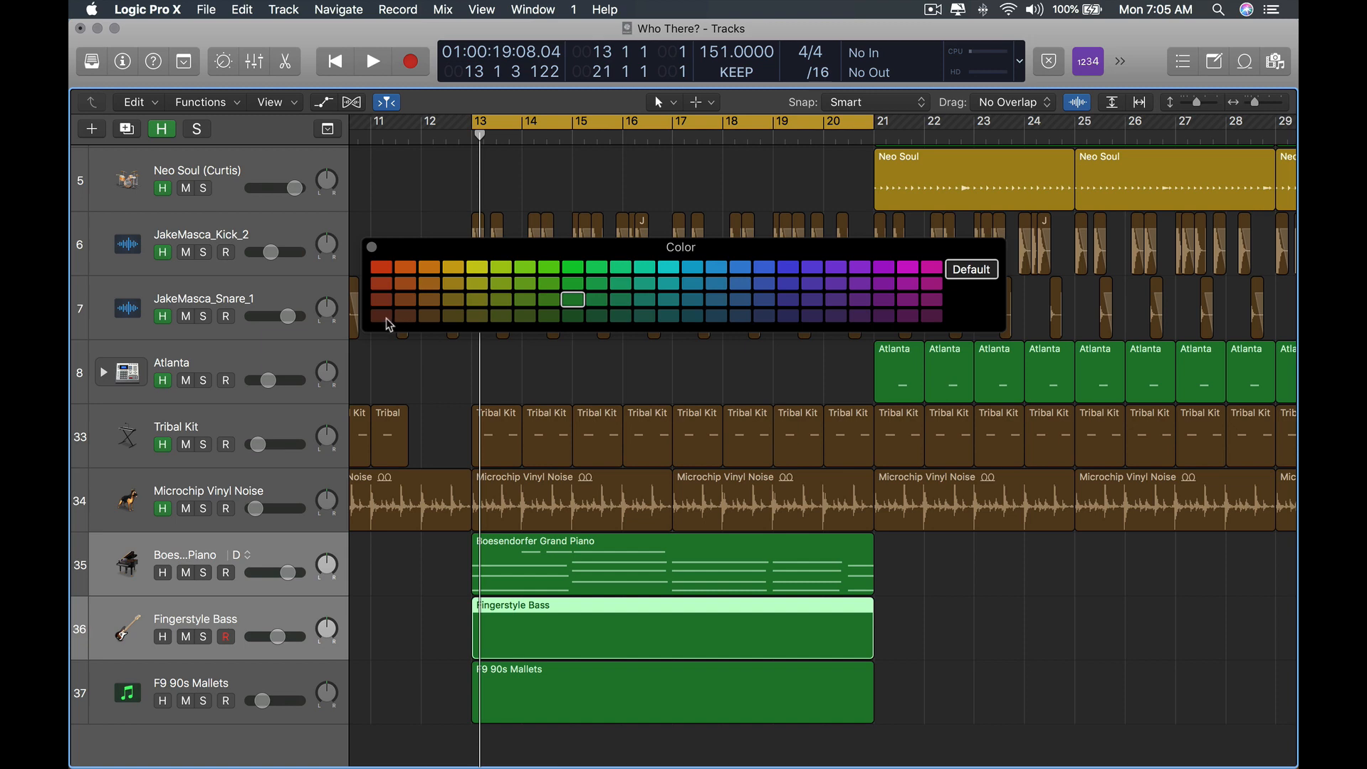
left_click(386, 317)
key("alt+c")
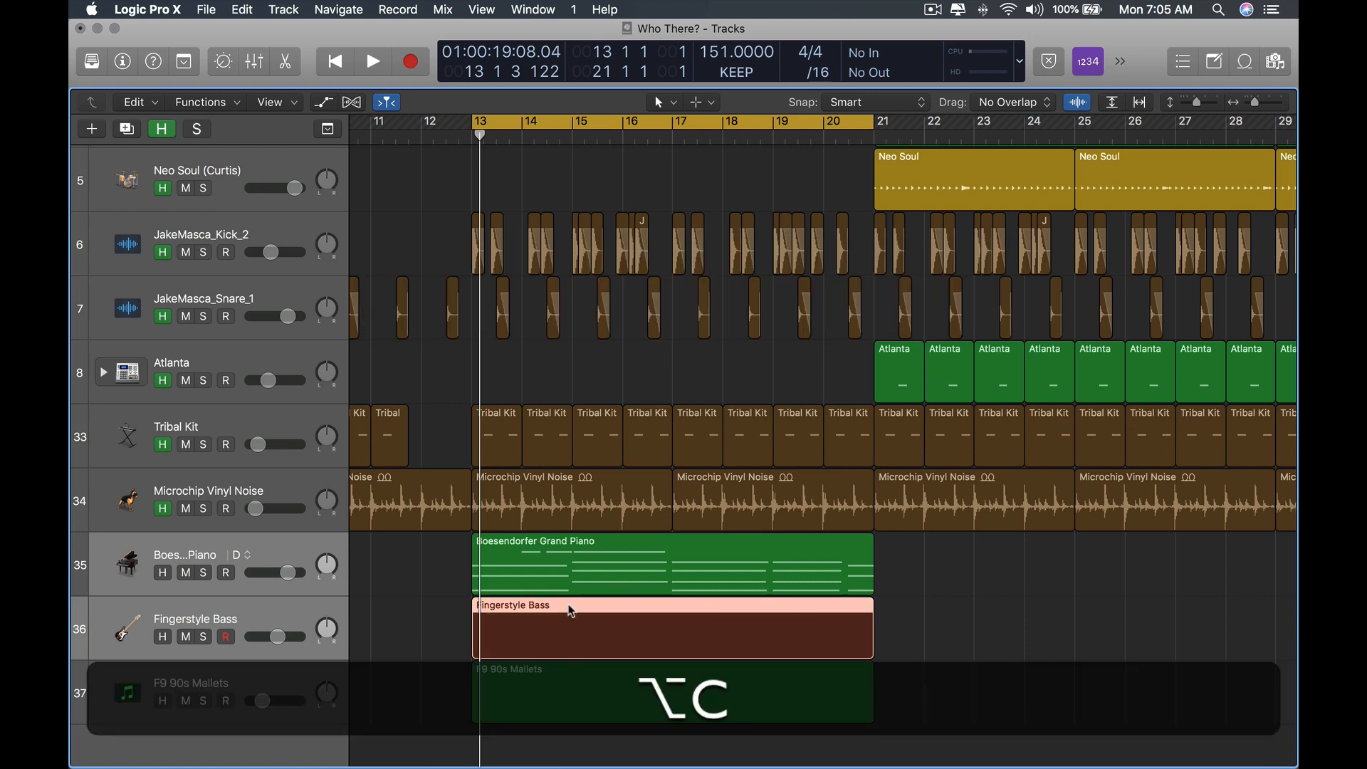
Open the piano and bass regions in the Piano Roll and draw a bass note on F1 under the first chord at bar 13.
left_click(585, 582, "shift")
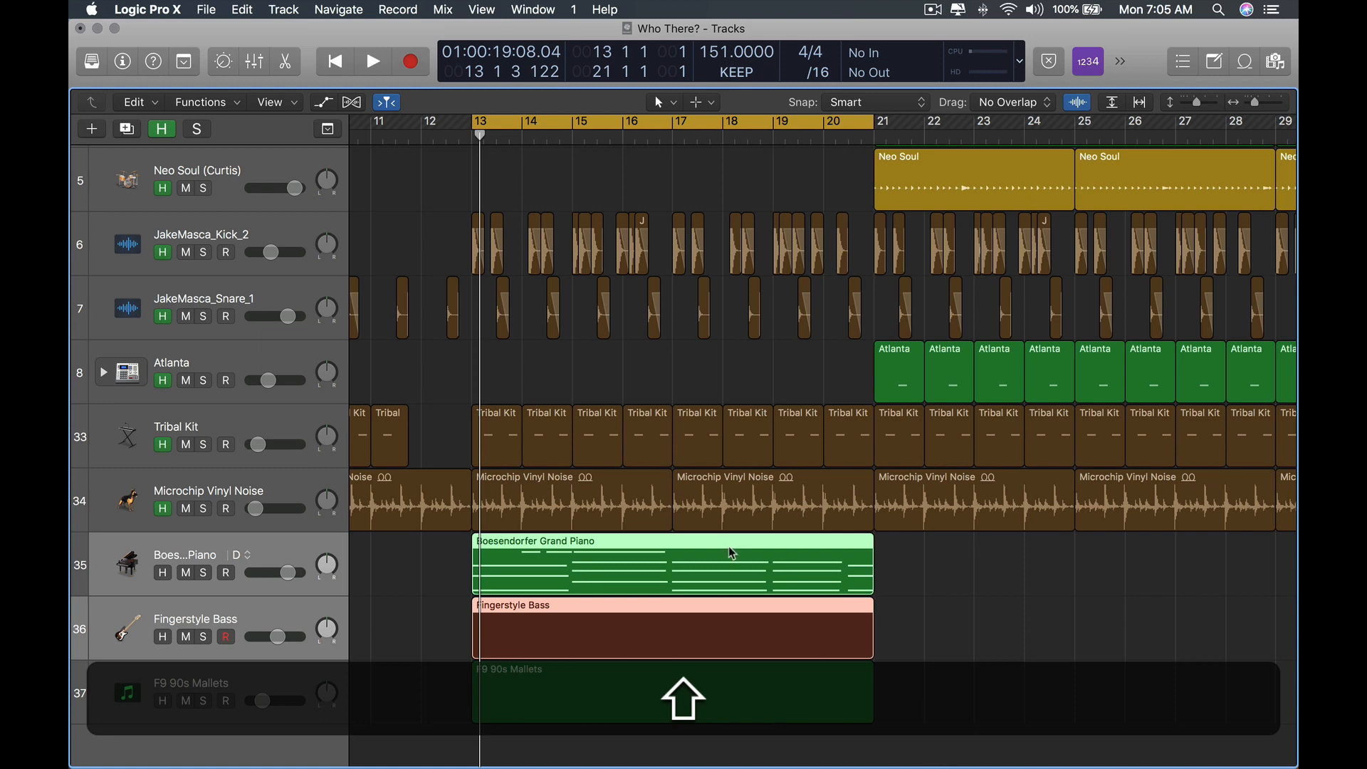
scroll(760, 558, "right", 5)
scroll(557, 560, "left", 3)
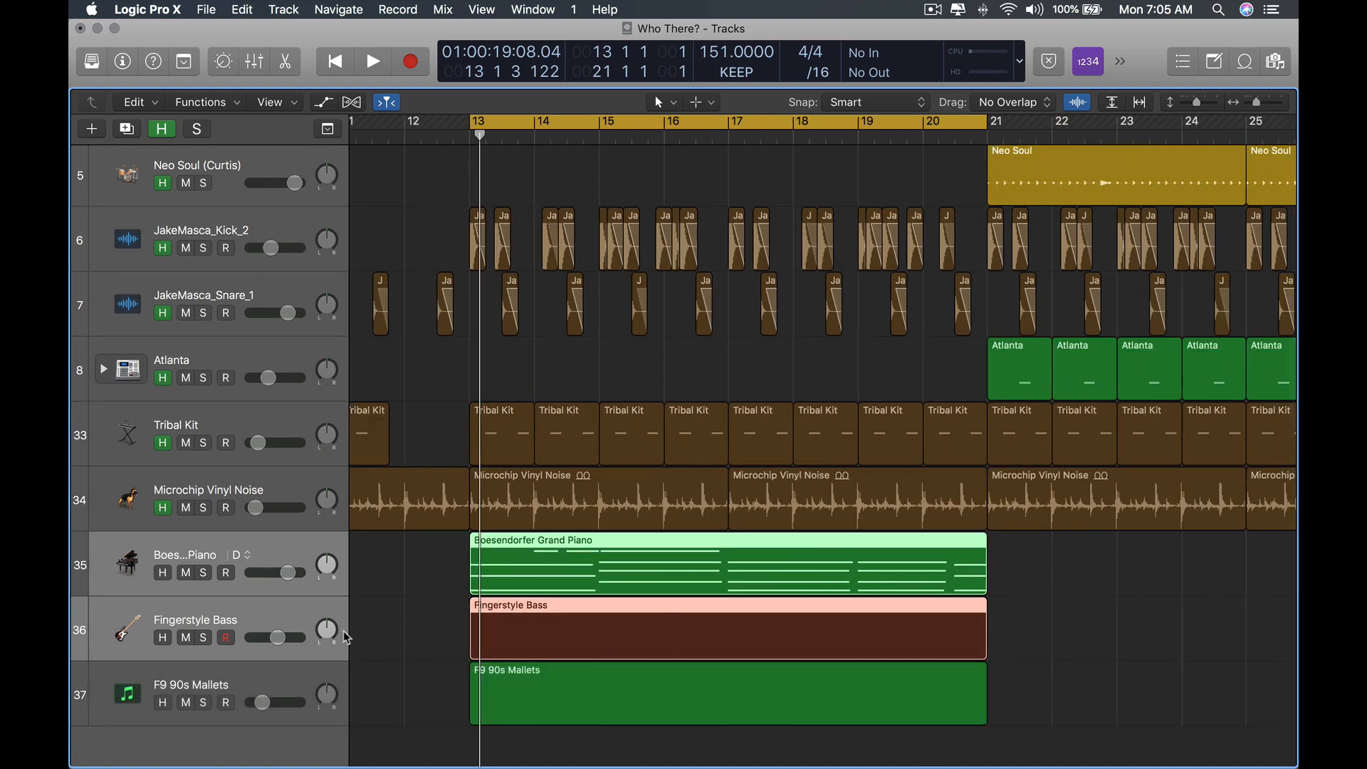
key("e")
key("alt+e")
scroll(488, 607, "down", 2)
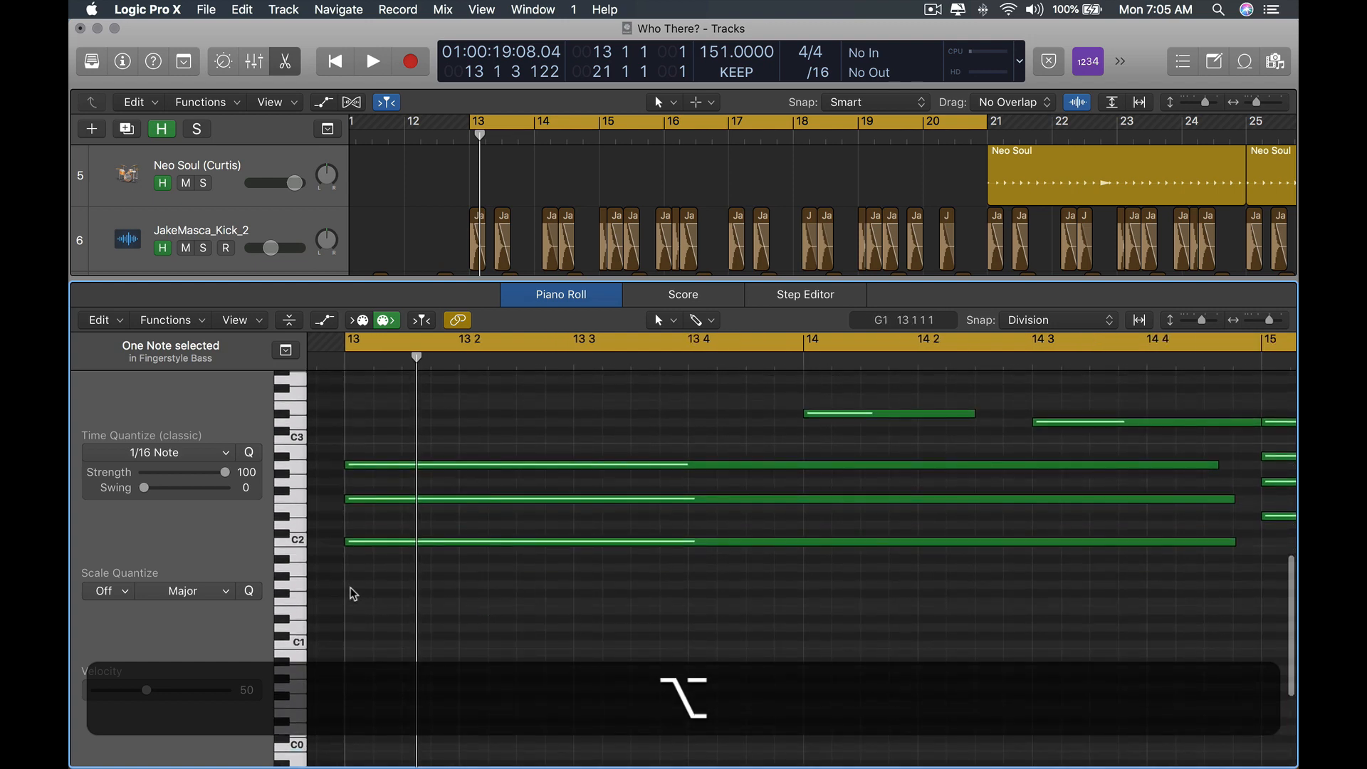
left_click(356, 607, "super")
scroll(470, 591, "down", 3)
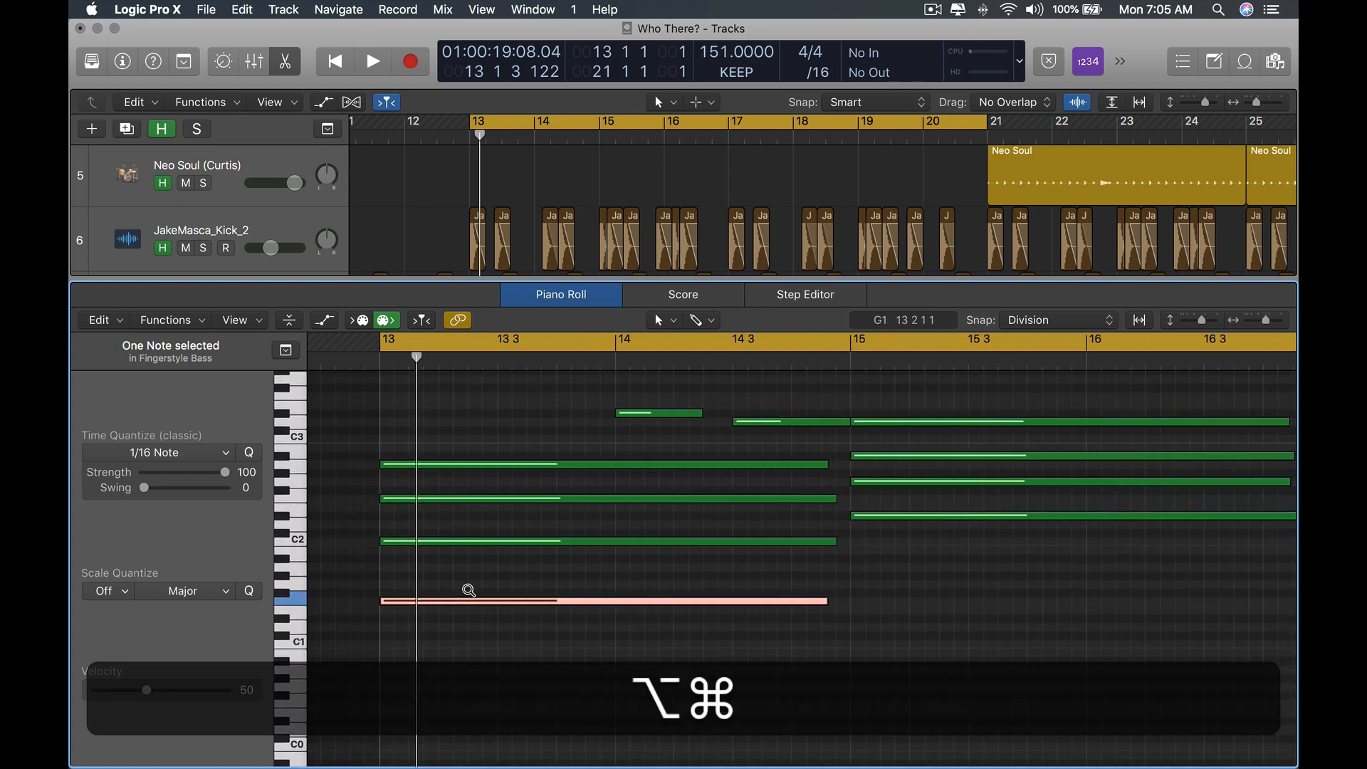
Select the first chord's notes and then all F1 notes to check the chord and its bass note.
left_click(734, 578)
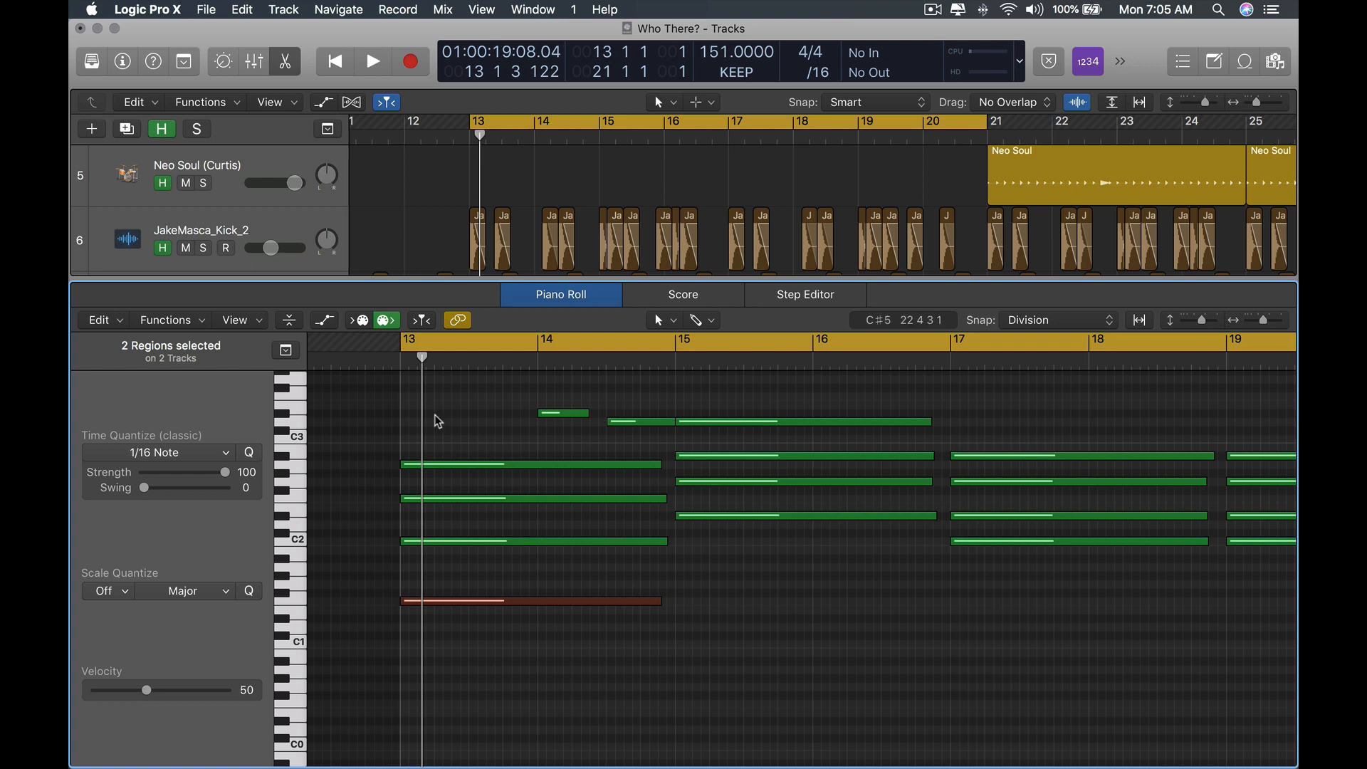
left_click_drag(438, 422, 504, 551)
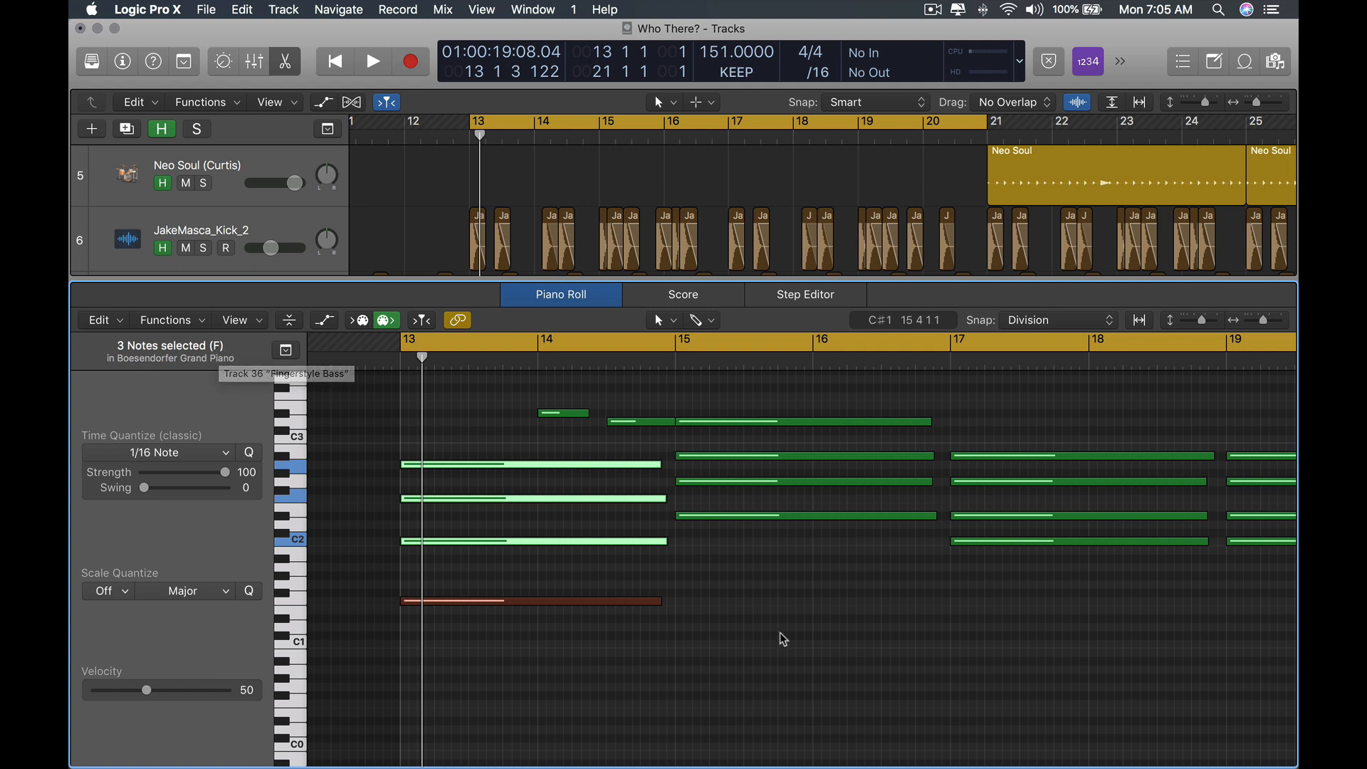
left_click(298, 607)
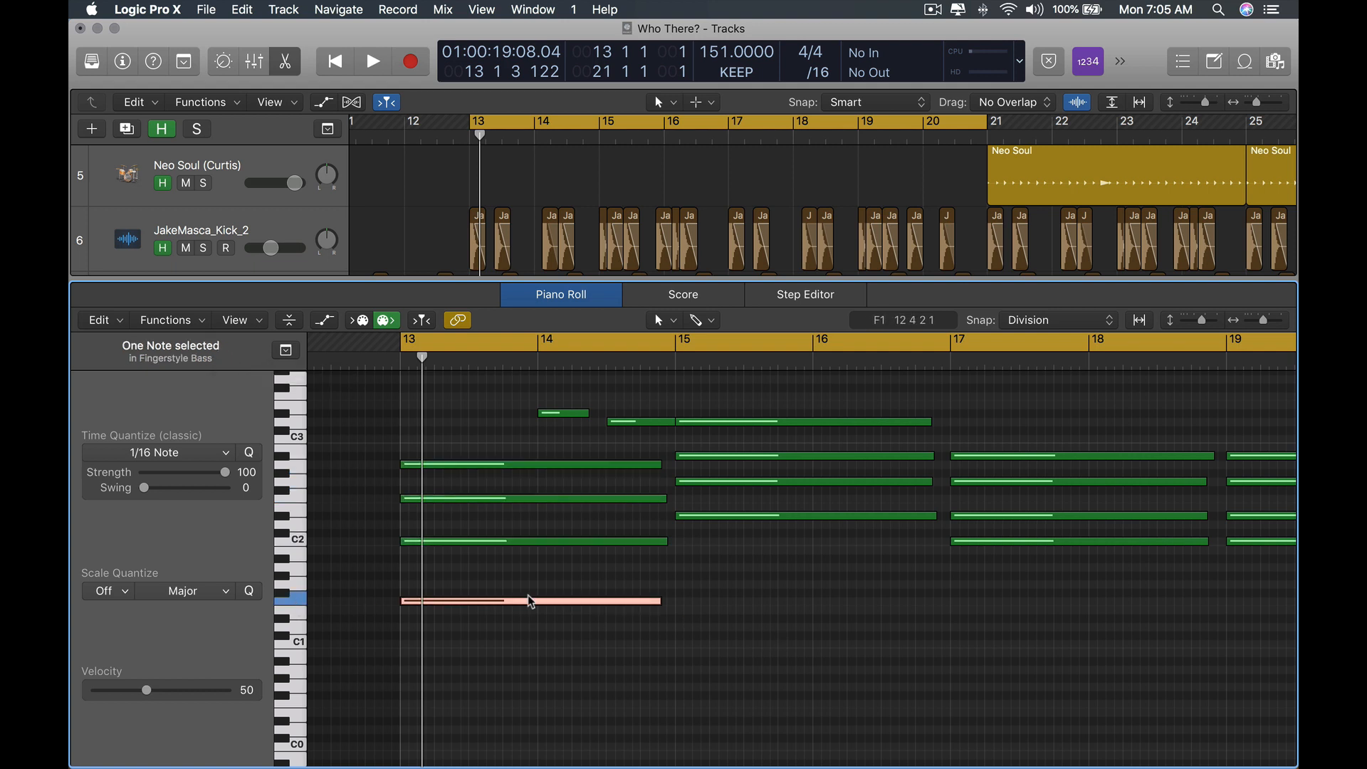
left_click(848, 570)
scroll(847, 570, "right", 5)
scroll(570, 524, "left", 2)
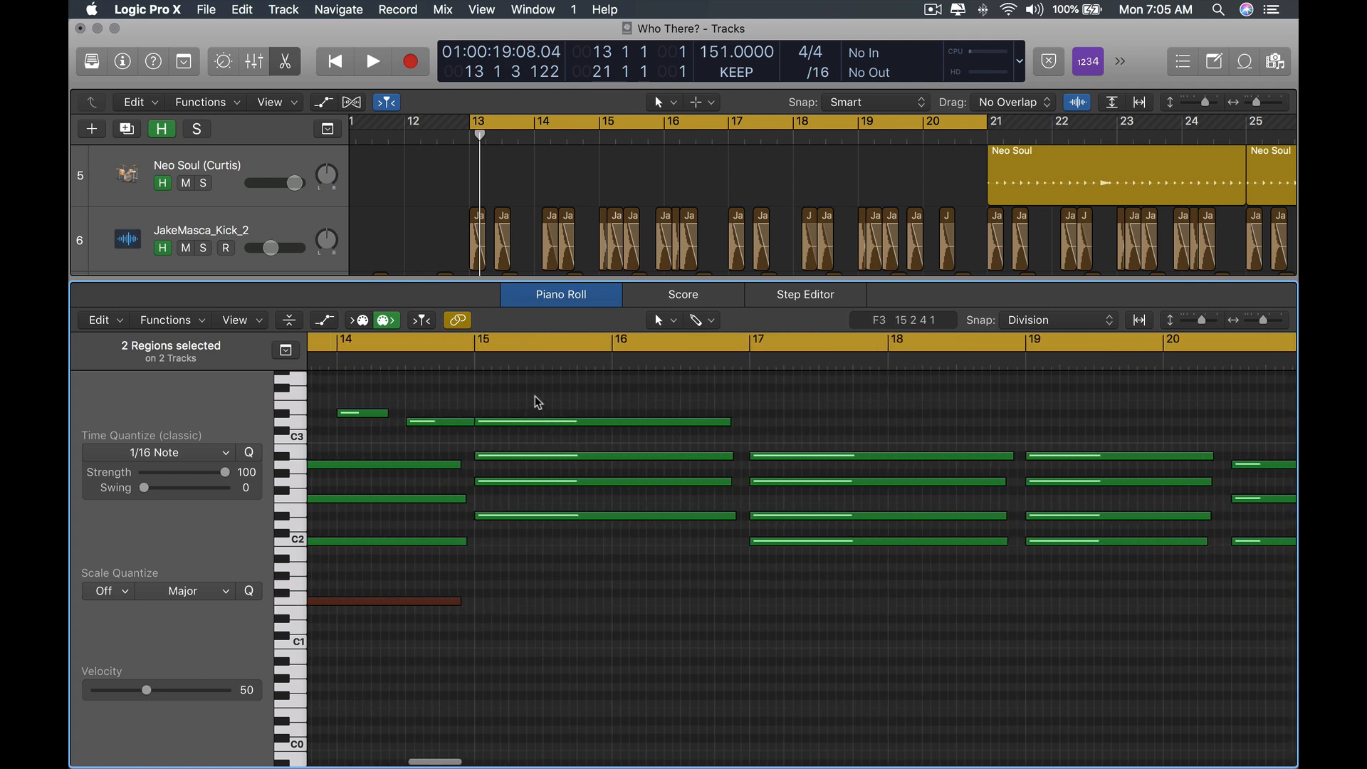
Copy the bass note to bar 15 and lower it to Eb1 under the Eb maj7 chord.
left_click_drag(537, 402, 616, 568)
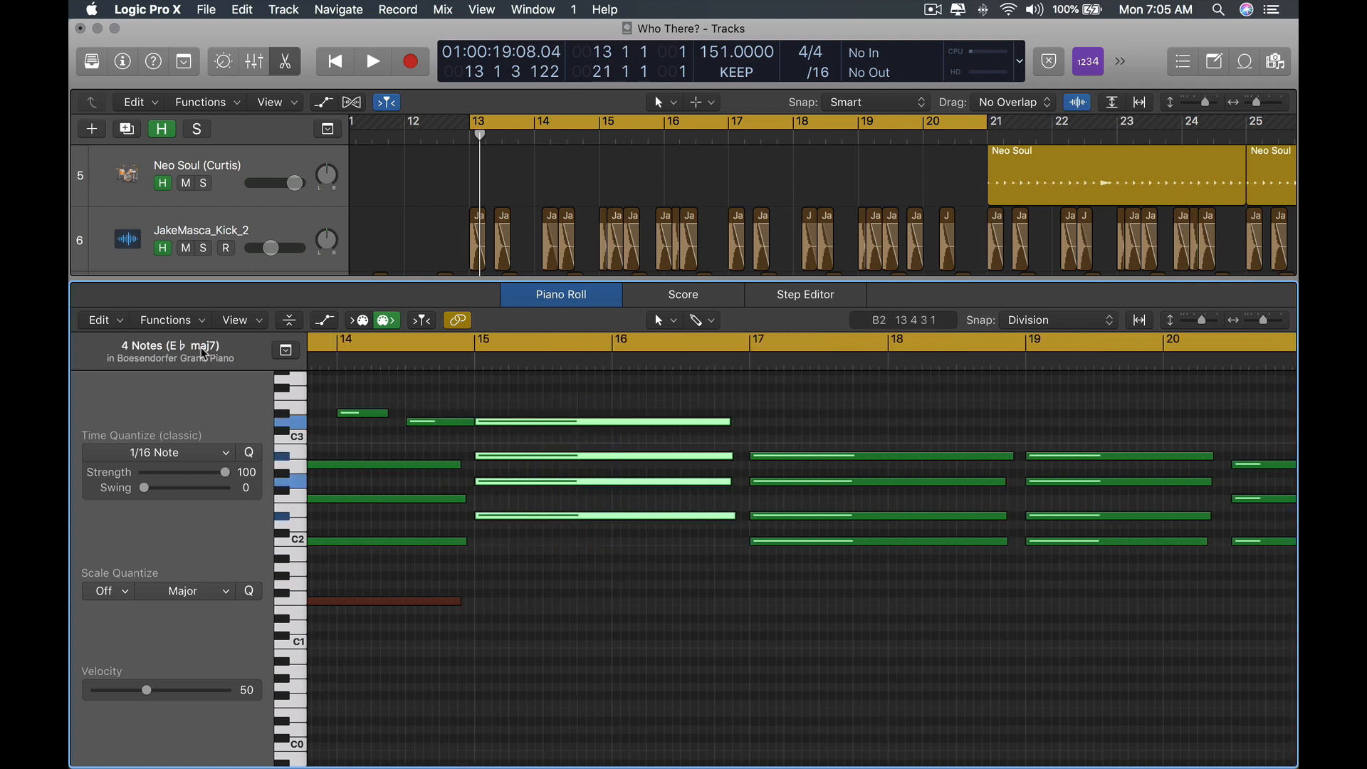
left_click(534, 575)
left_click_drag(429, 602, 698, 625)
left_click(854, 570)
scroll(855, 570, "right", 5)
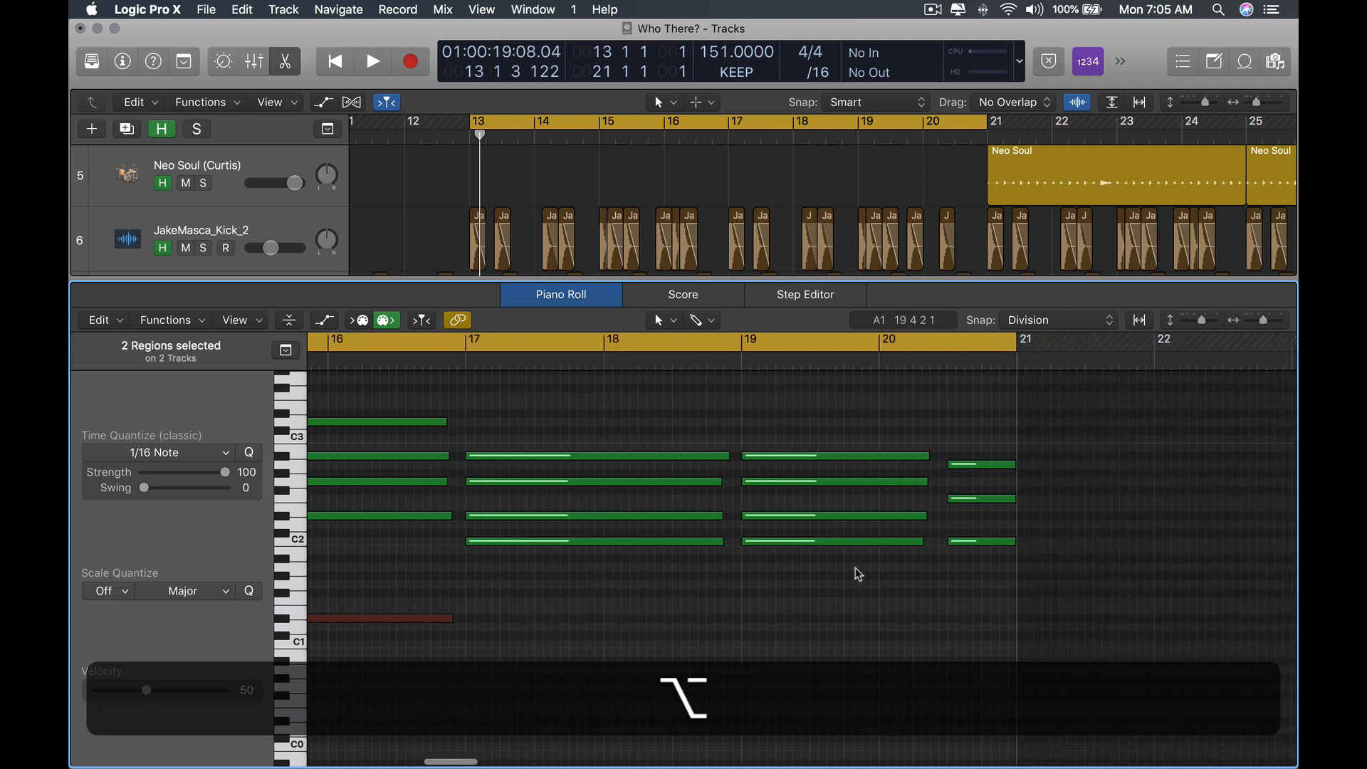
Copy the bass note to bar 17 on C1 under the C m7 chord.
left_click_drag(590, 443, 629, 604)
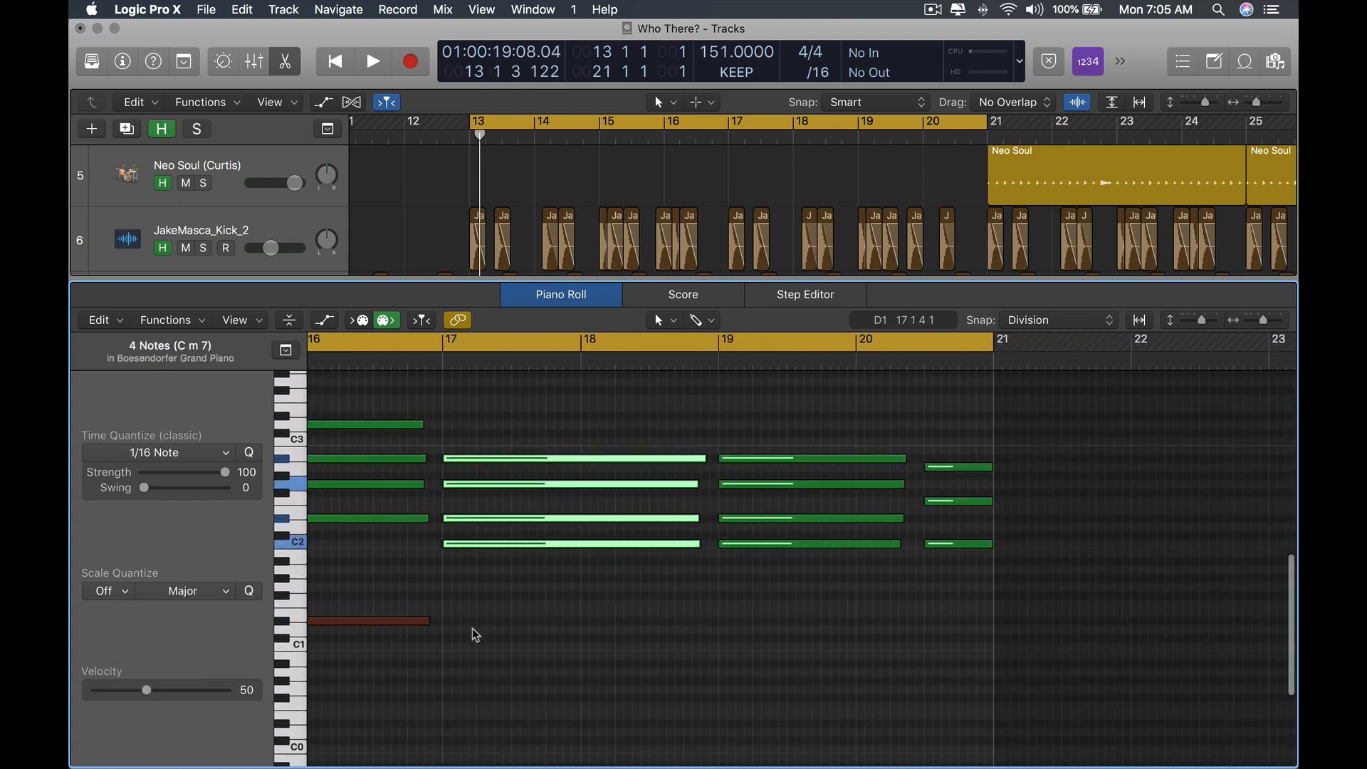
left_click_drag(385, 627, 670, 649)
scroll(671, 647, "left", 1)
left_click(739, 597)
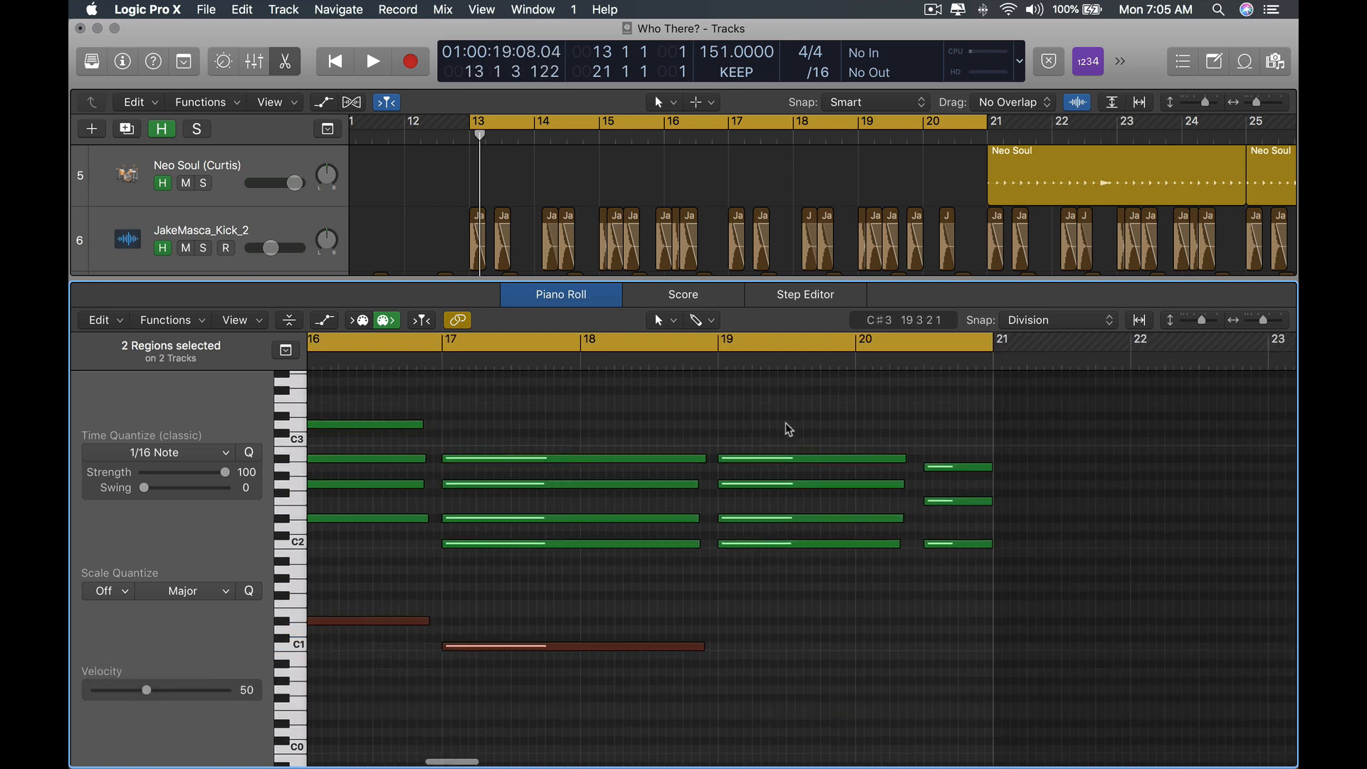
Copy the C1 bass note to bar 19 and shorten the copy to end around bar 20 beat 2.
left_click_drag(786, 423, 796, 631)
left_click(598, 633)
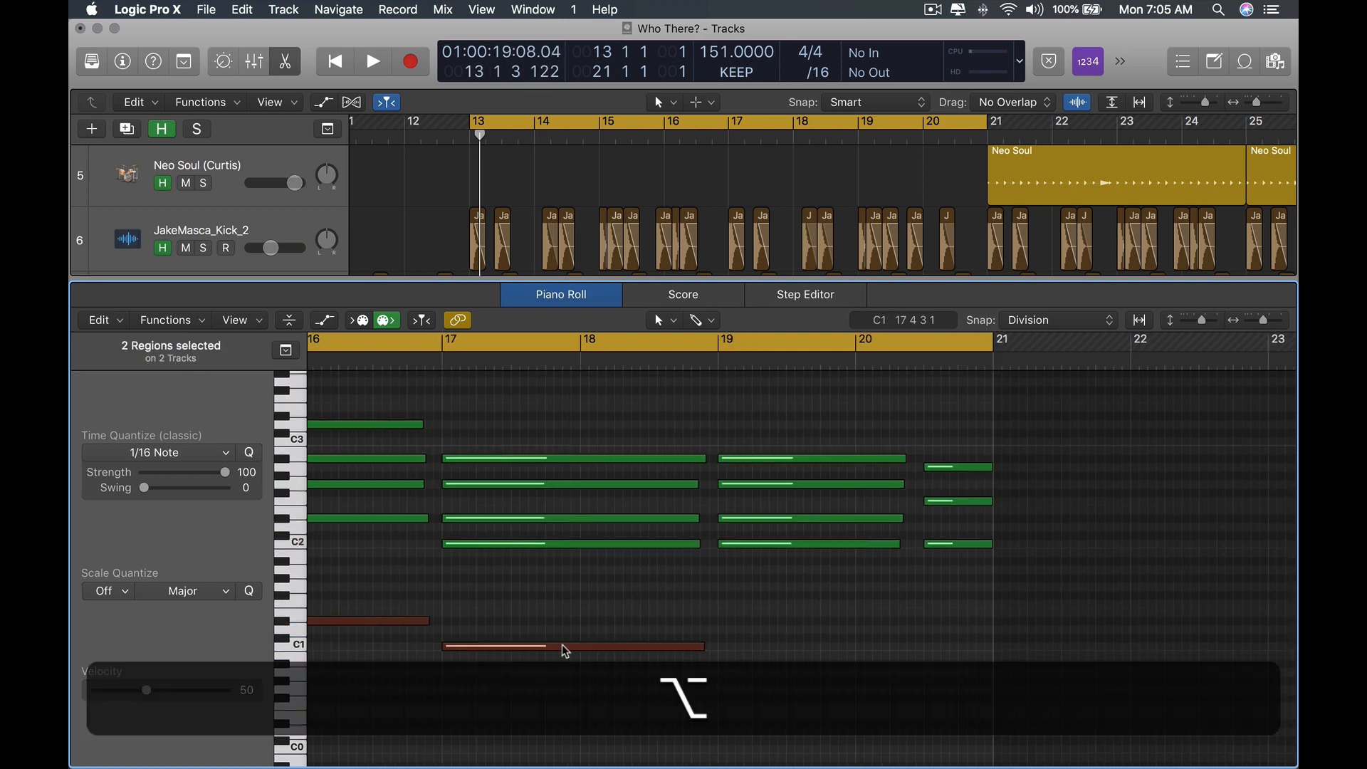
left_click_drag(565, 646, 844, 650)
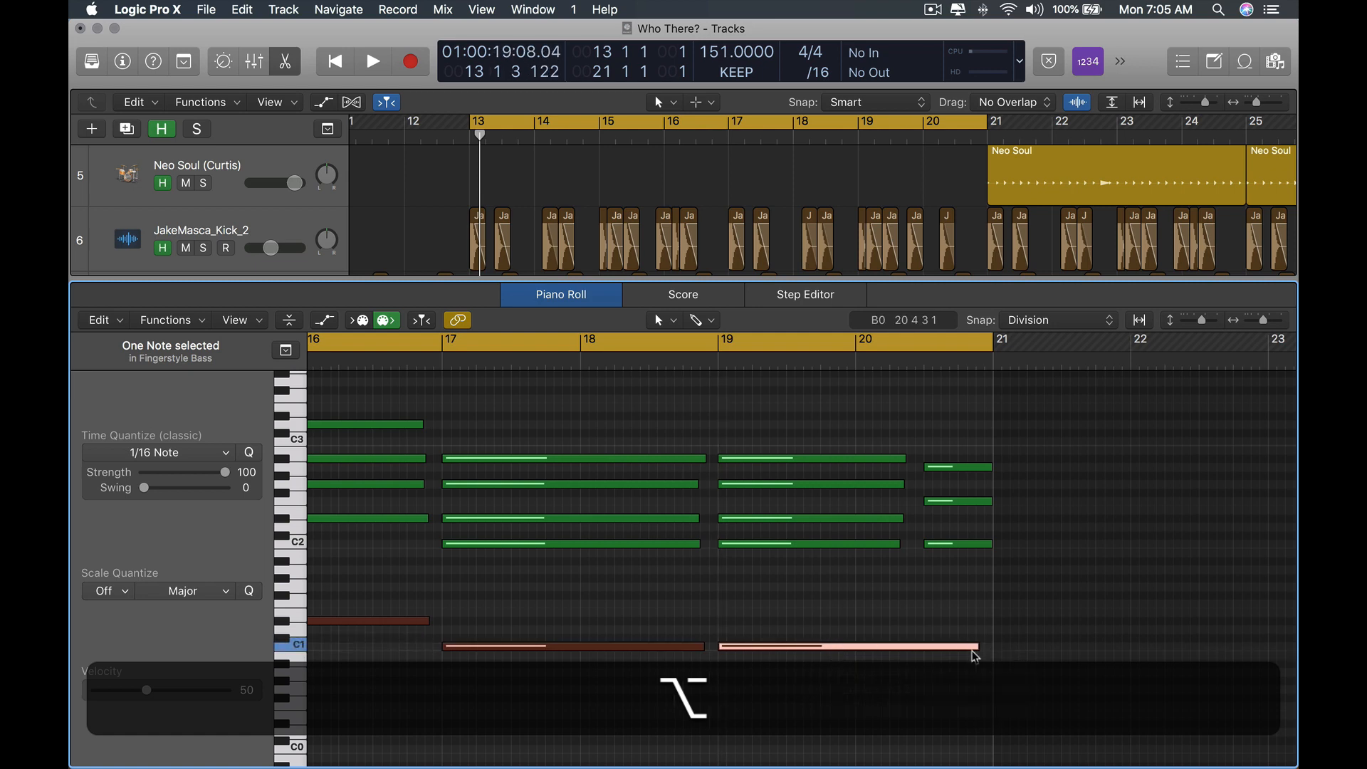
left_click_drag(972, 646, 889, 648)
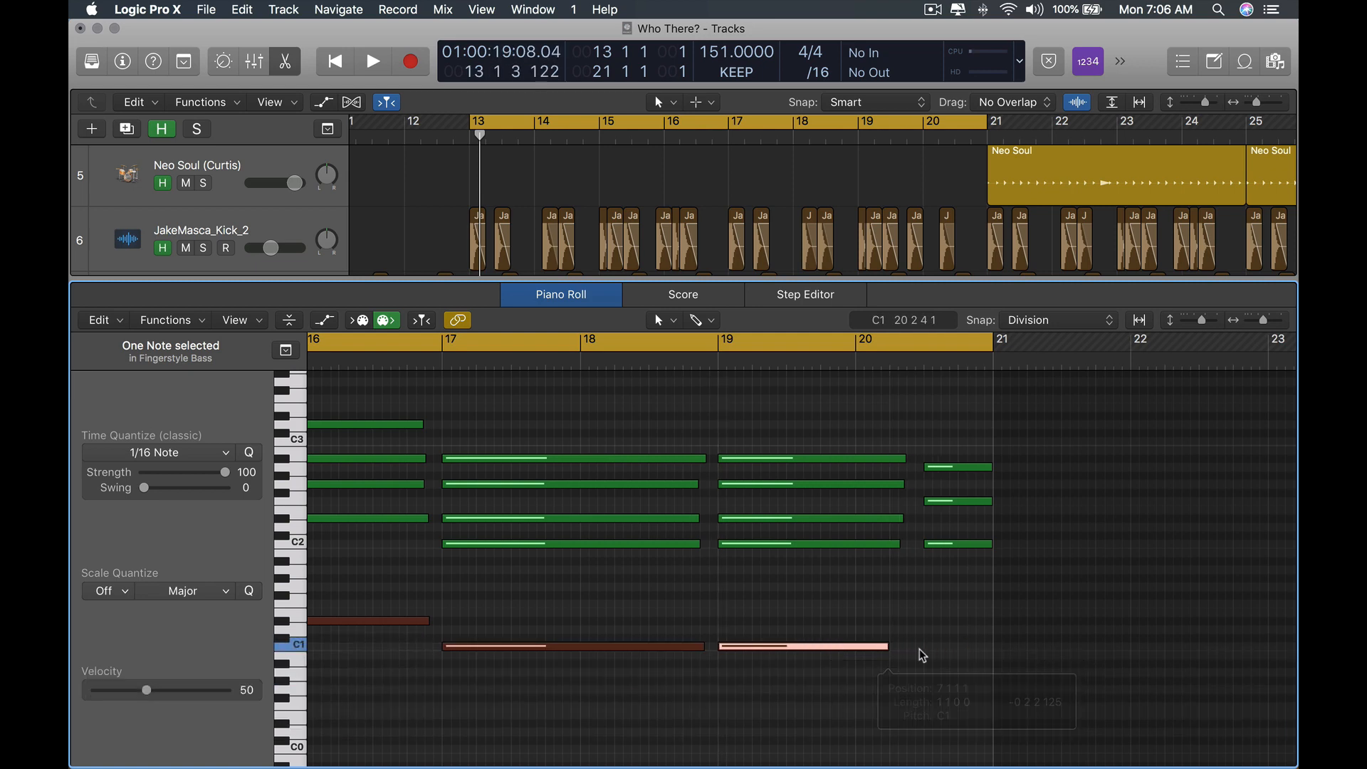
Copy a bass note to bar 20 beat 3, lower it to F1 under the F chord, and trim it to end at bar 21.
left_click_drag(931, 439, 921, 635)
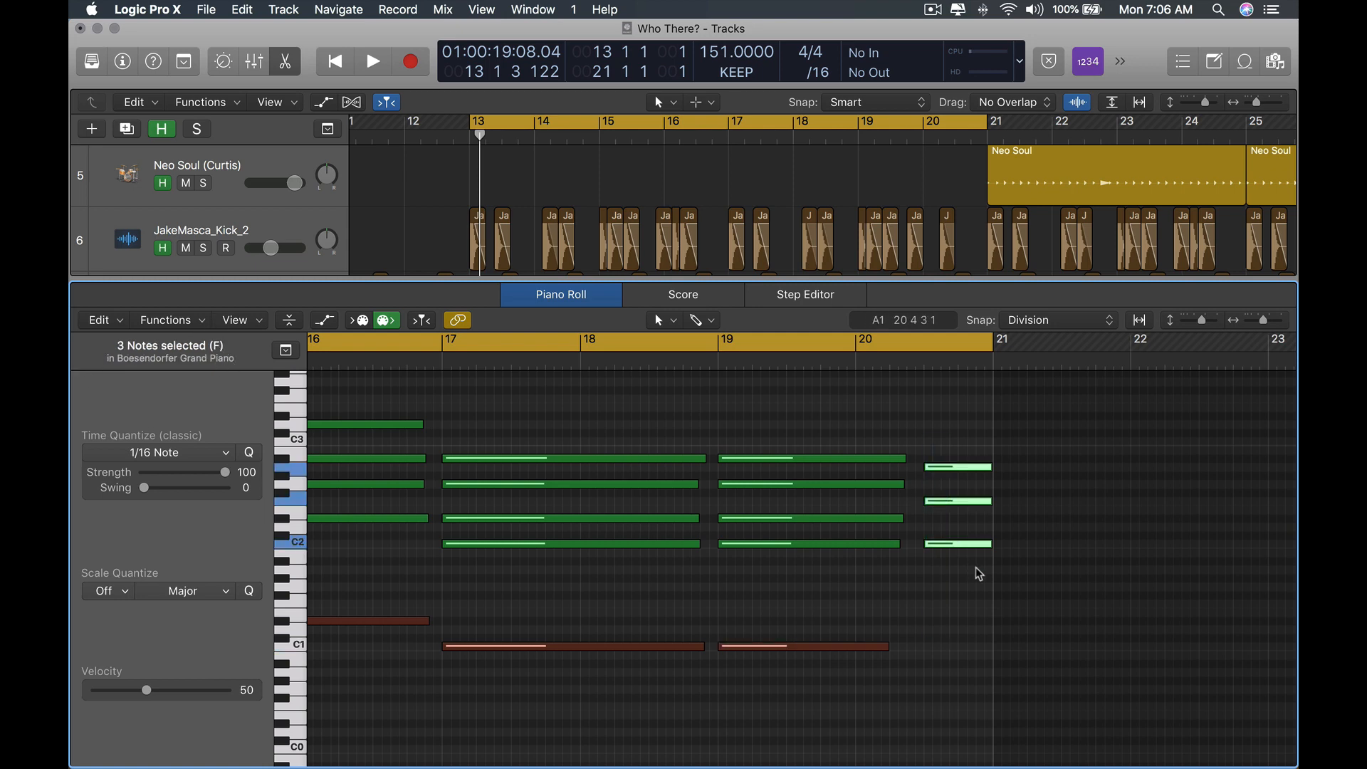
scroll(964, 601, "right", 3)
left_click(959, 603)
left_click_drag(719, 648, 924, 603)
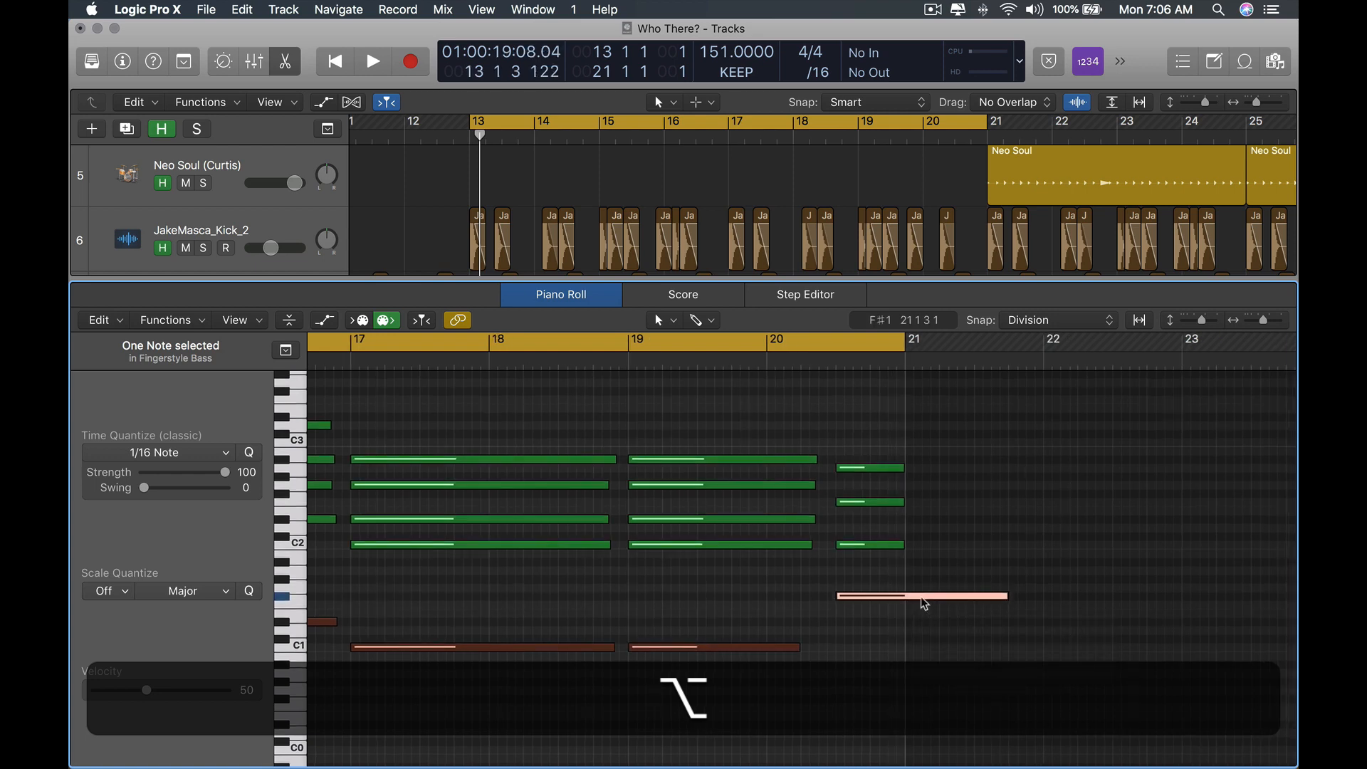
key("alt+Down")
left_click_drag(1012, 609, 905, 609)
Play back the section from bar 13 to listen to the bass line against the piano chords.
scroll(673, 571, "left", 5)
scroll(704, 575, "left", 8)
key("space")
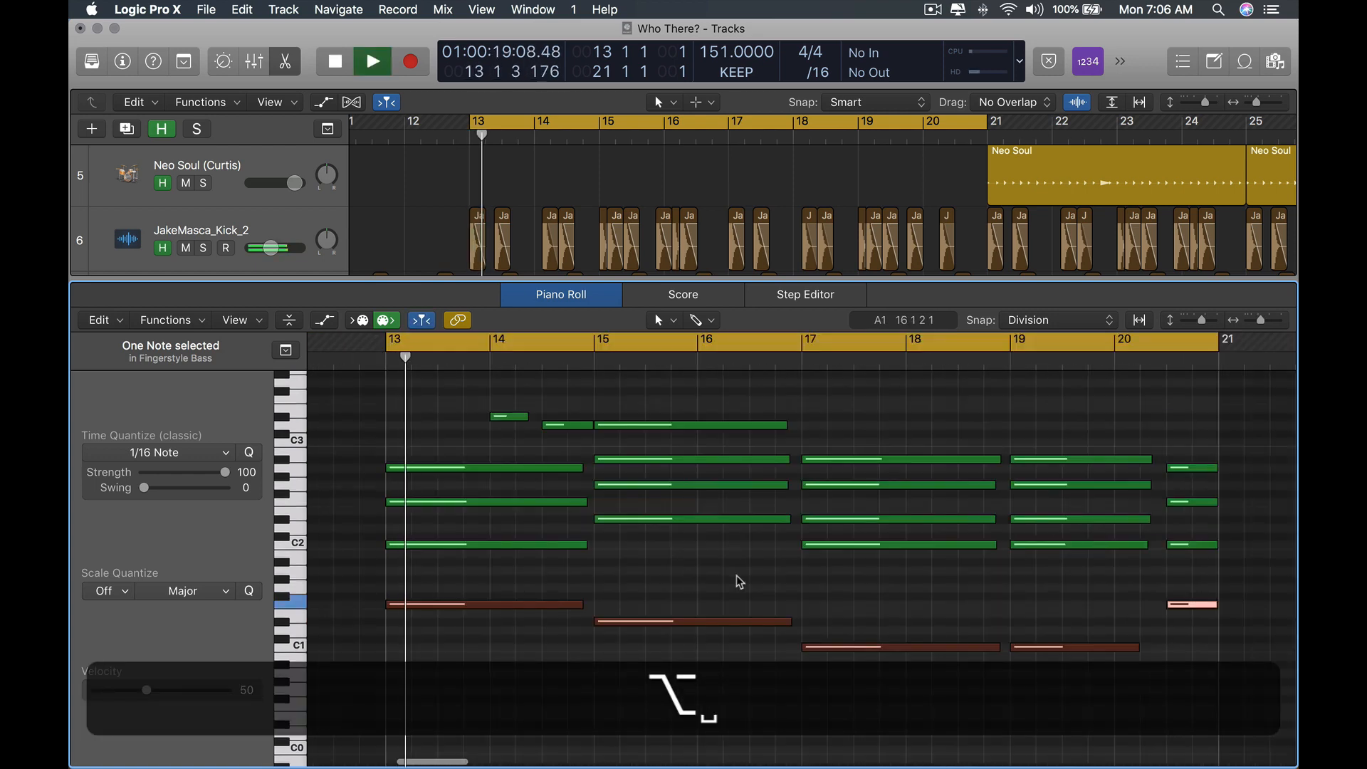
scroll(781, 583, "left", 5)
left_click(648, 560)
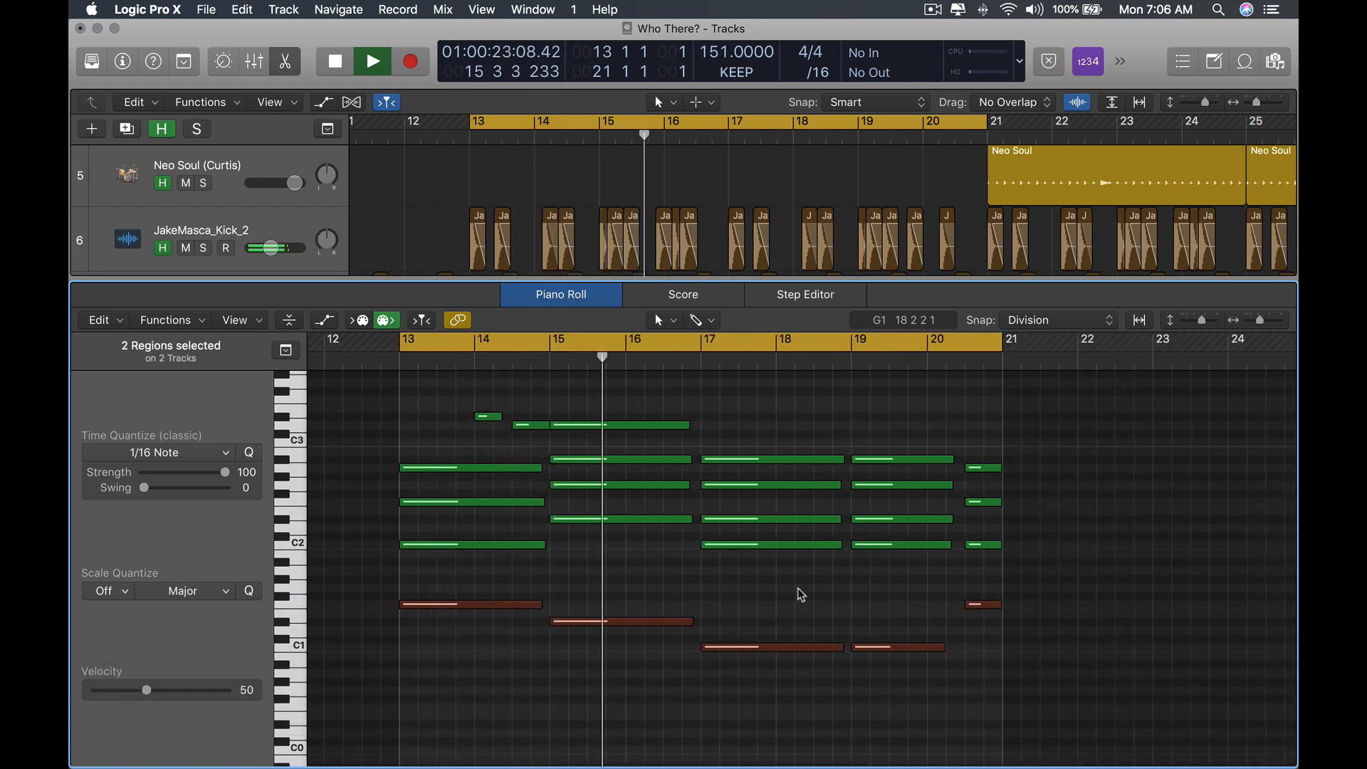
key("space")
scroll(885, 579, "right", 6)
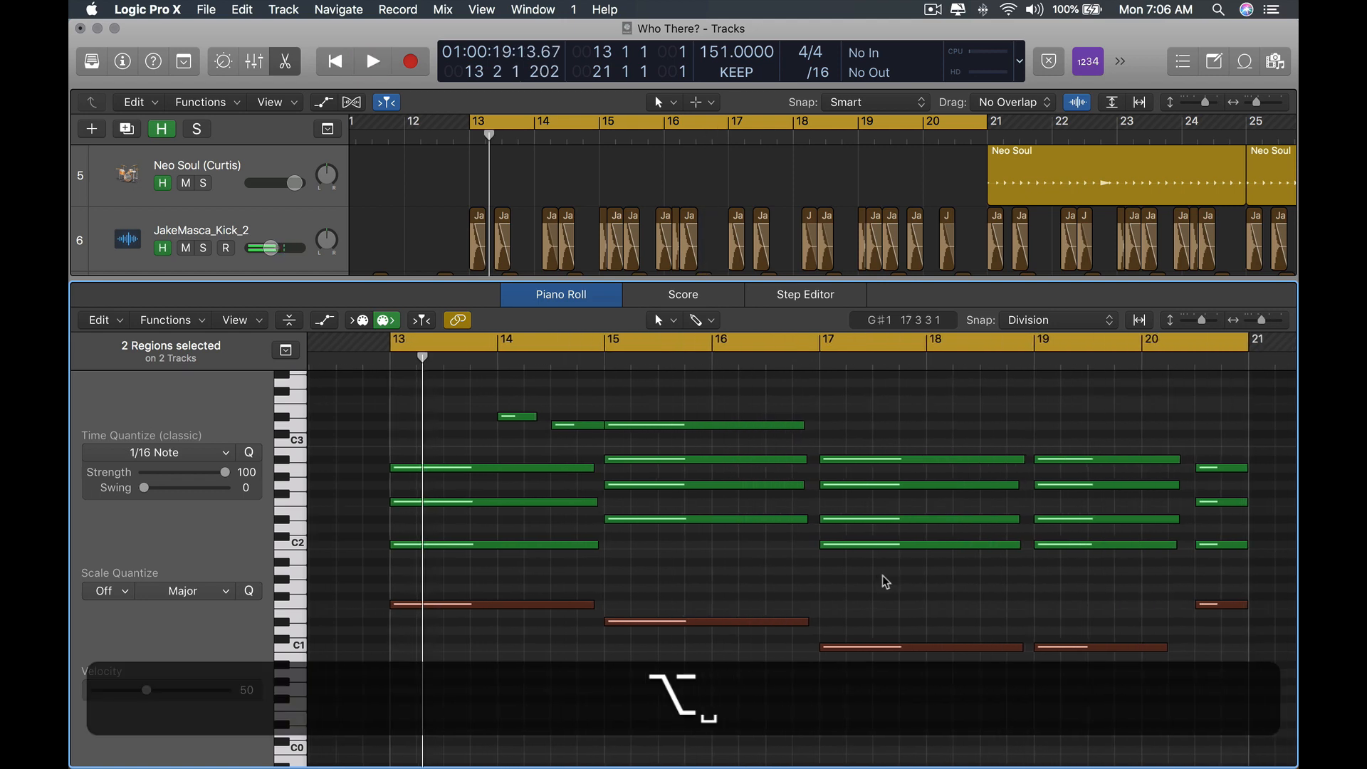
scroll(883, 575, "up", 5)
scroll(883, 574, "right", 15)
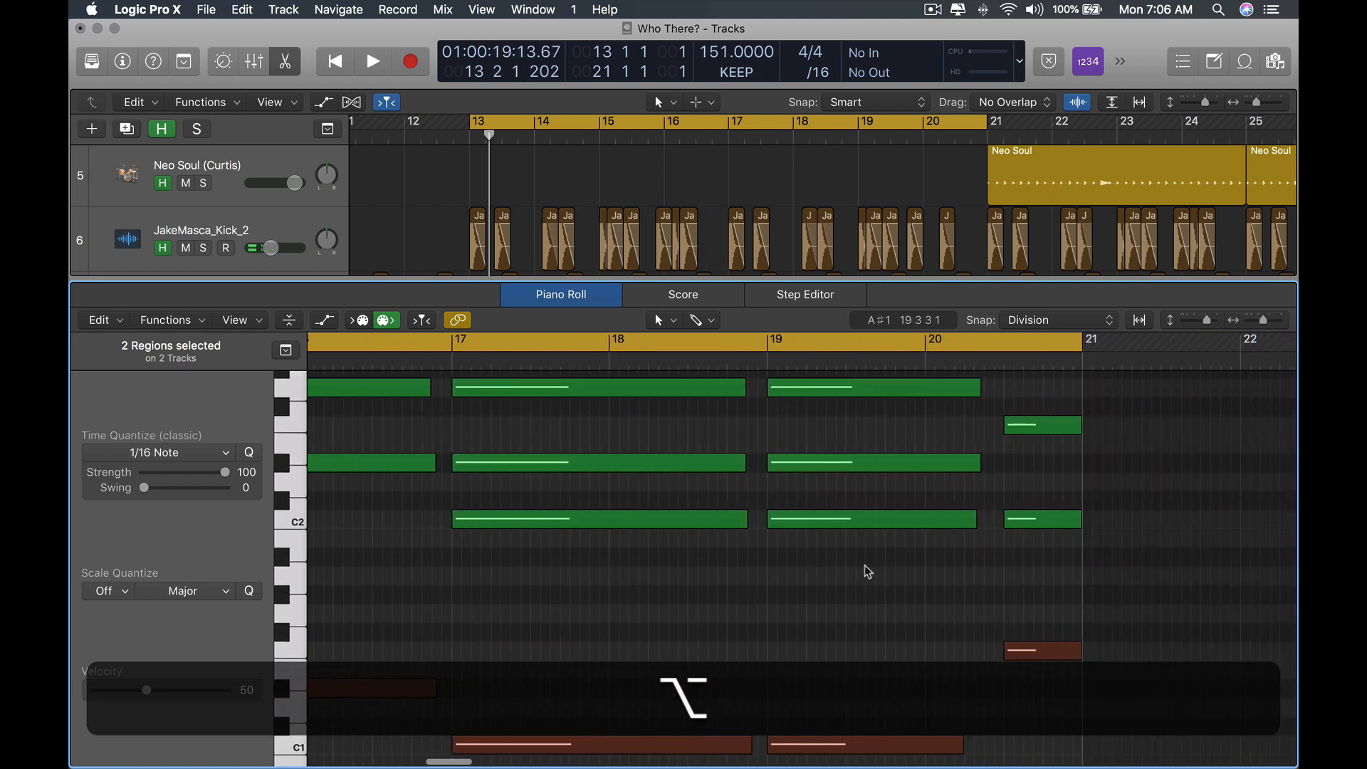
scroll(857, 565, "up", 3)
scroll(753, 593, "down", 4)
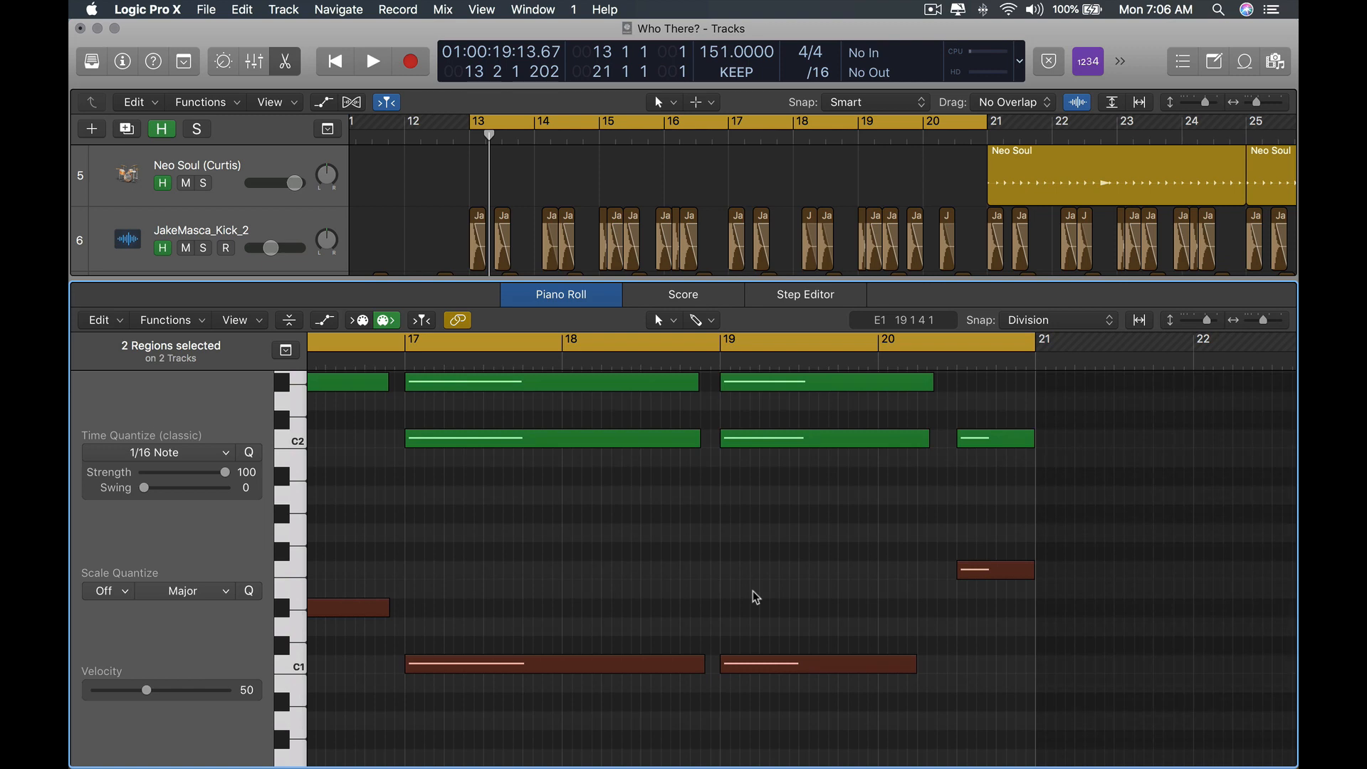
key("space")
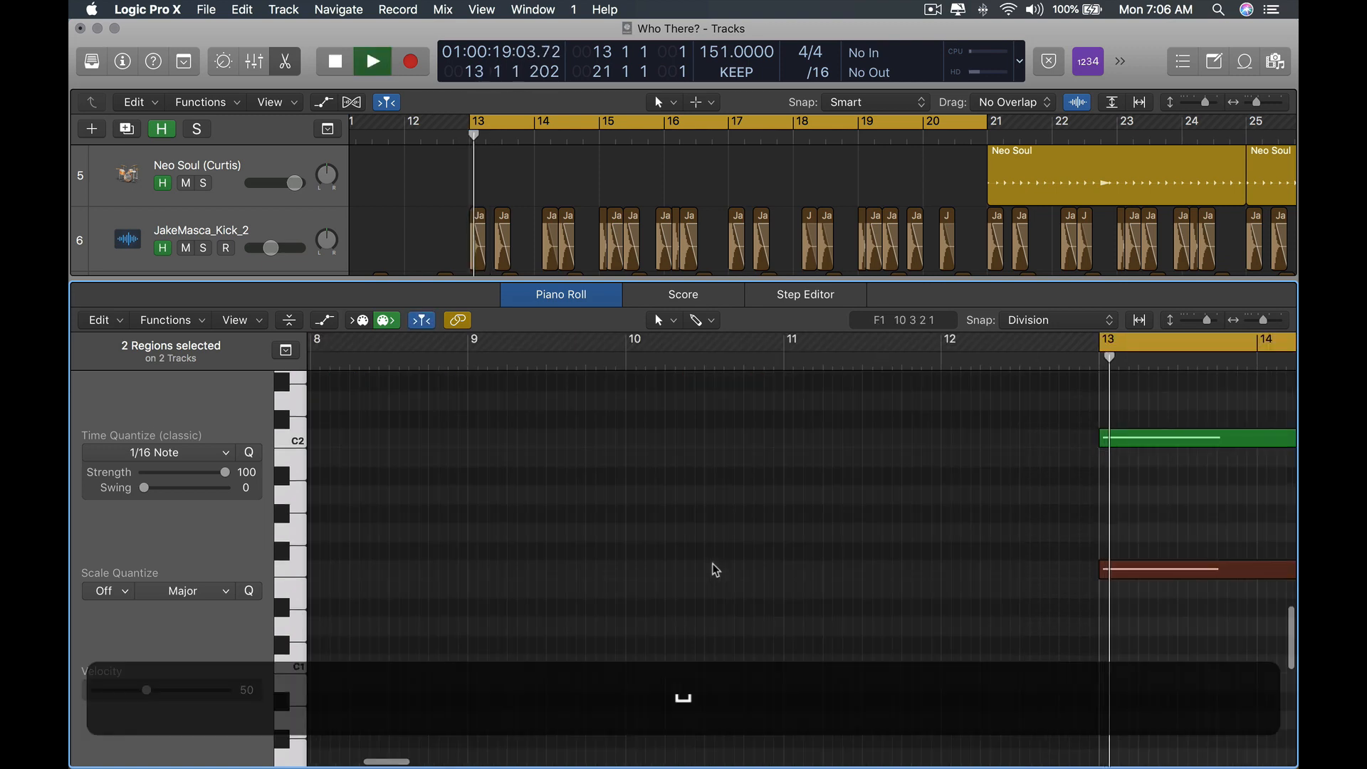
key("space")
scroll(713, 565, "right", 15)
scroll(714, 566, "left", 4)
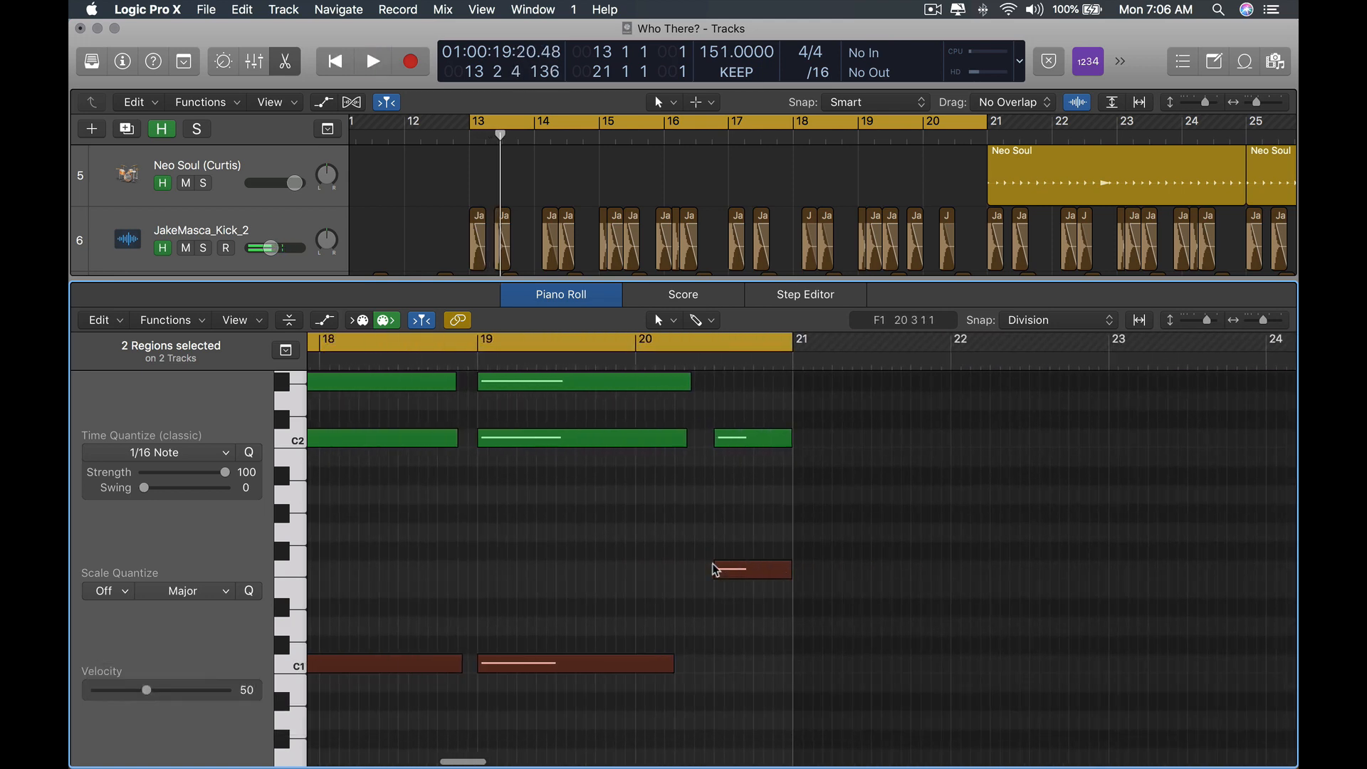
scroll(574, 537, "left", 3)
scroll(575, 537, "down", 5)
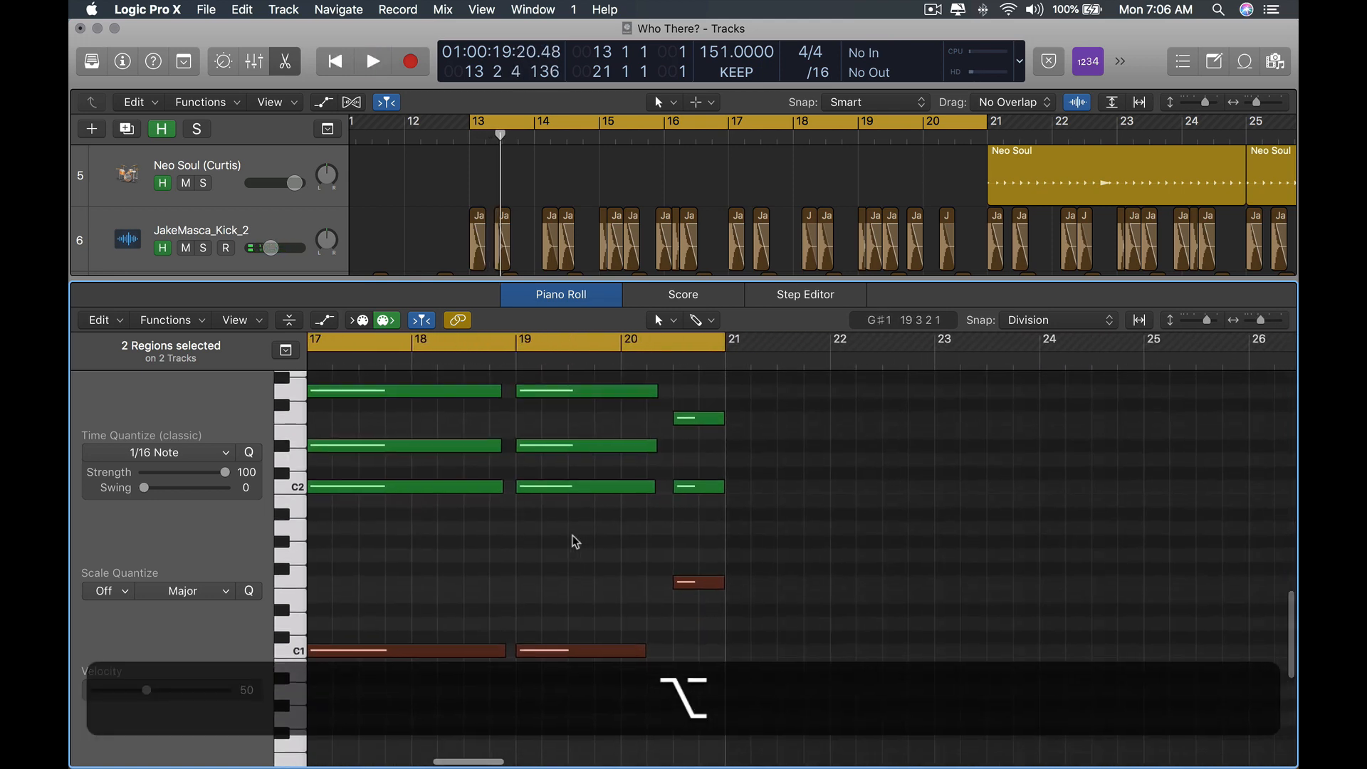
scroll(576, 541, "left", 2)
scroll(575, 541, "right", 6)
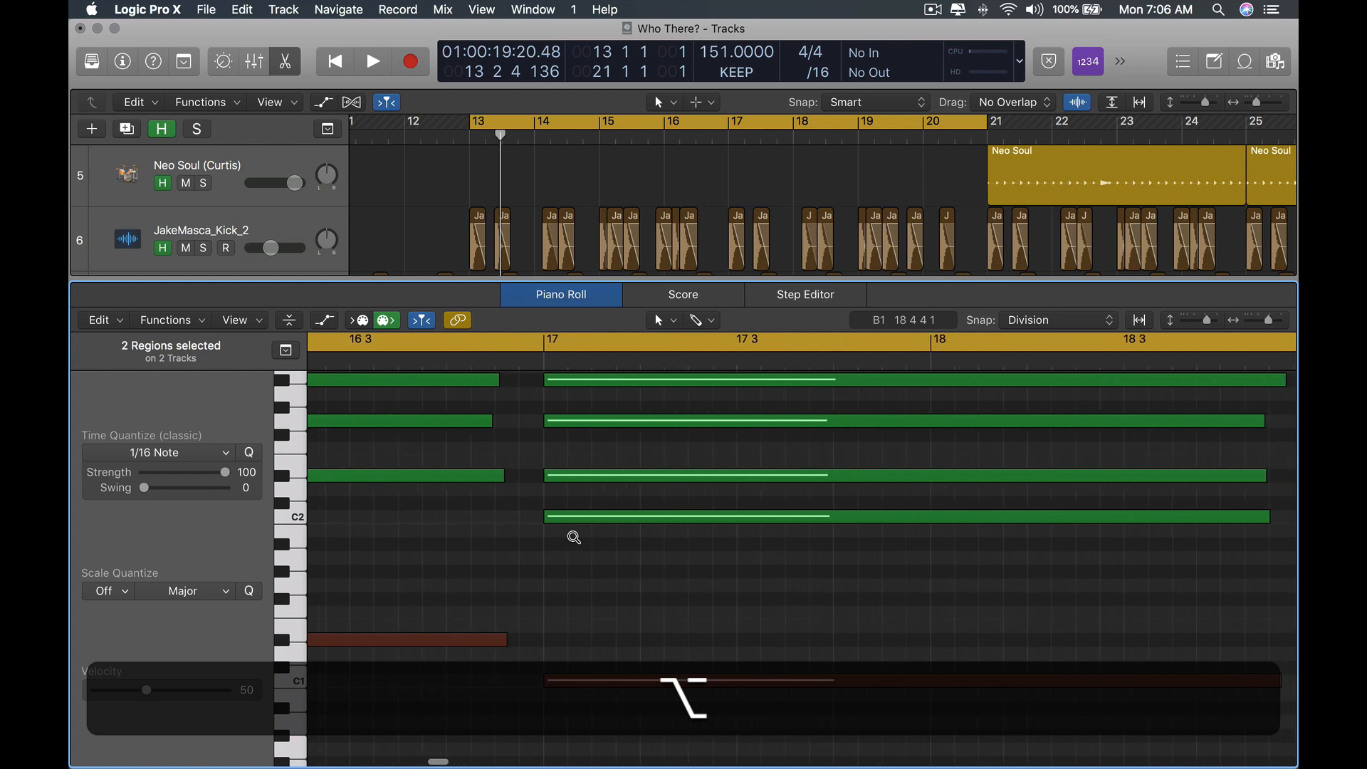
scroll(580, 544, "up", 3)
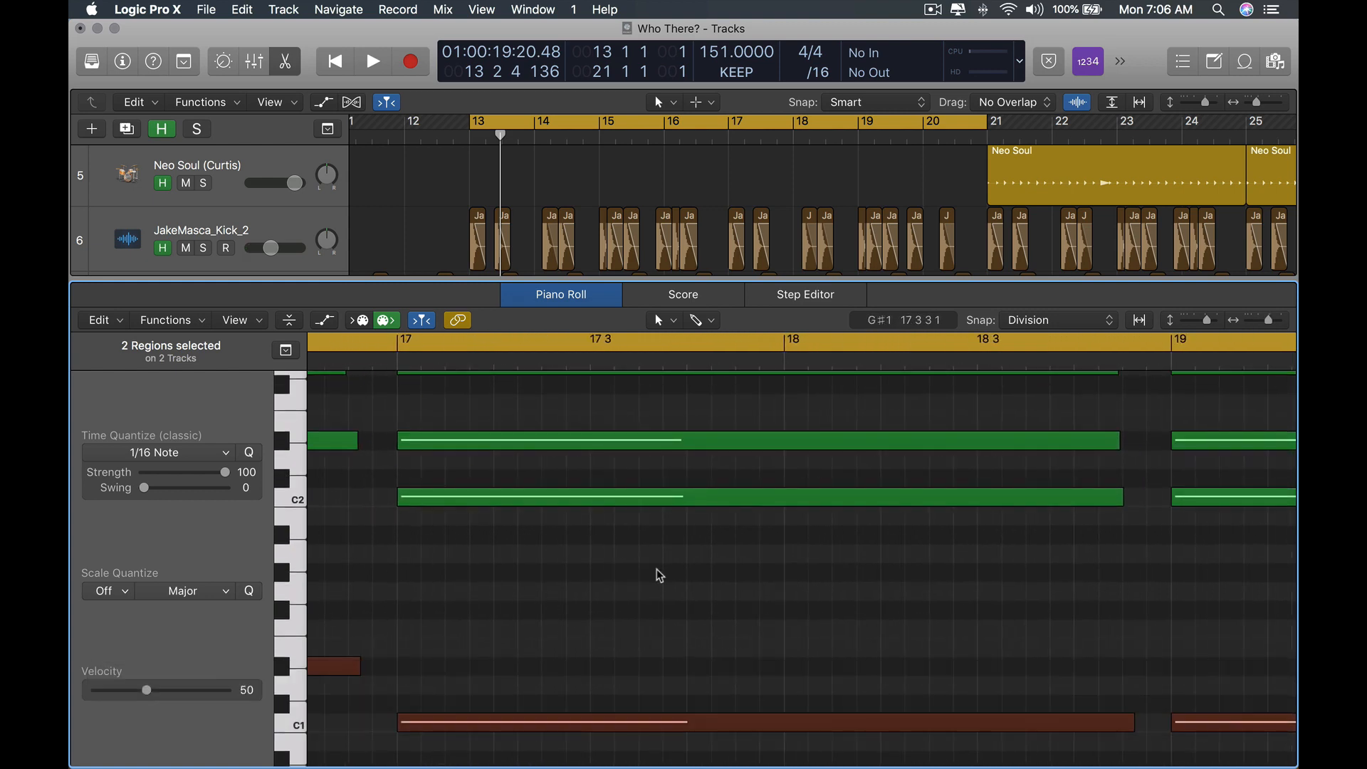
key("space")
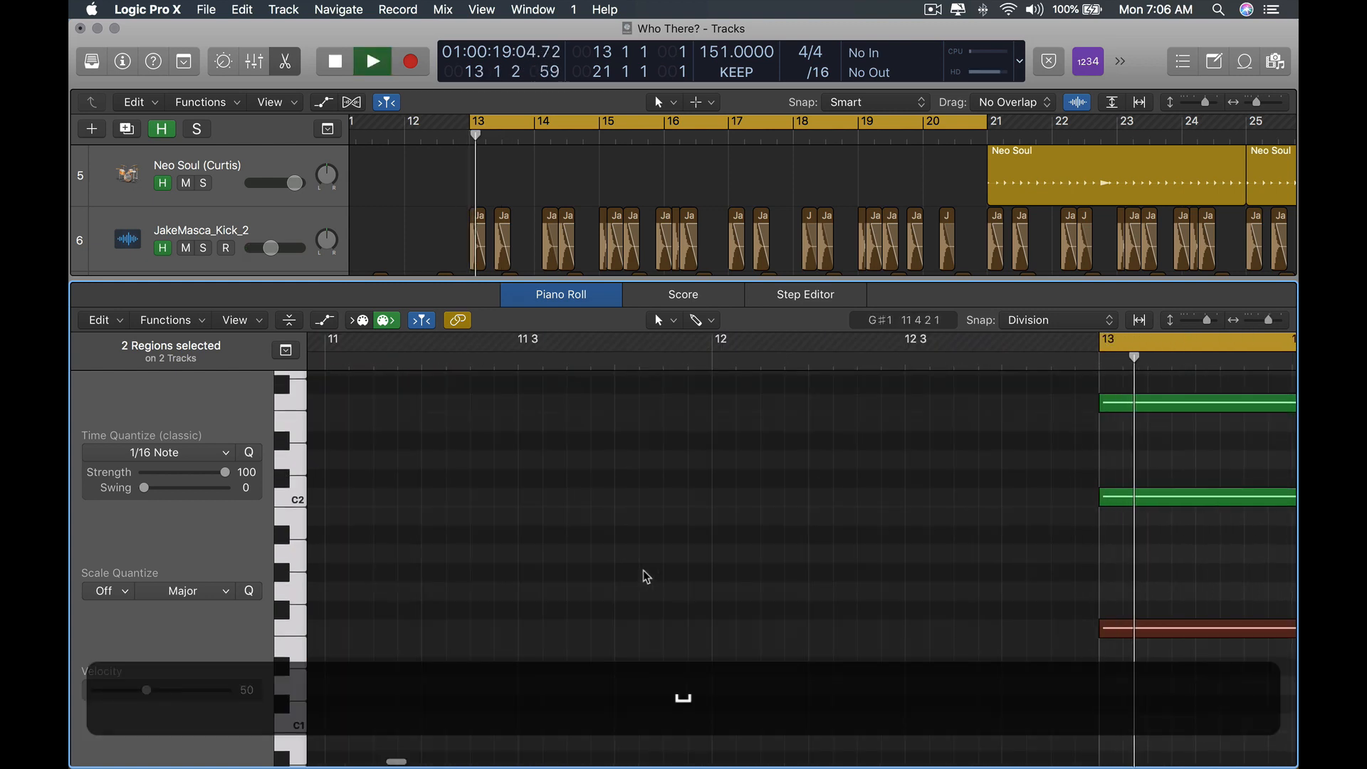
scroll(662, 487, "right", 15)
scroll(675, 484, "left", 6)
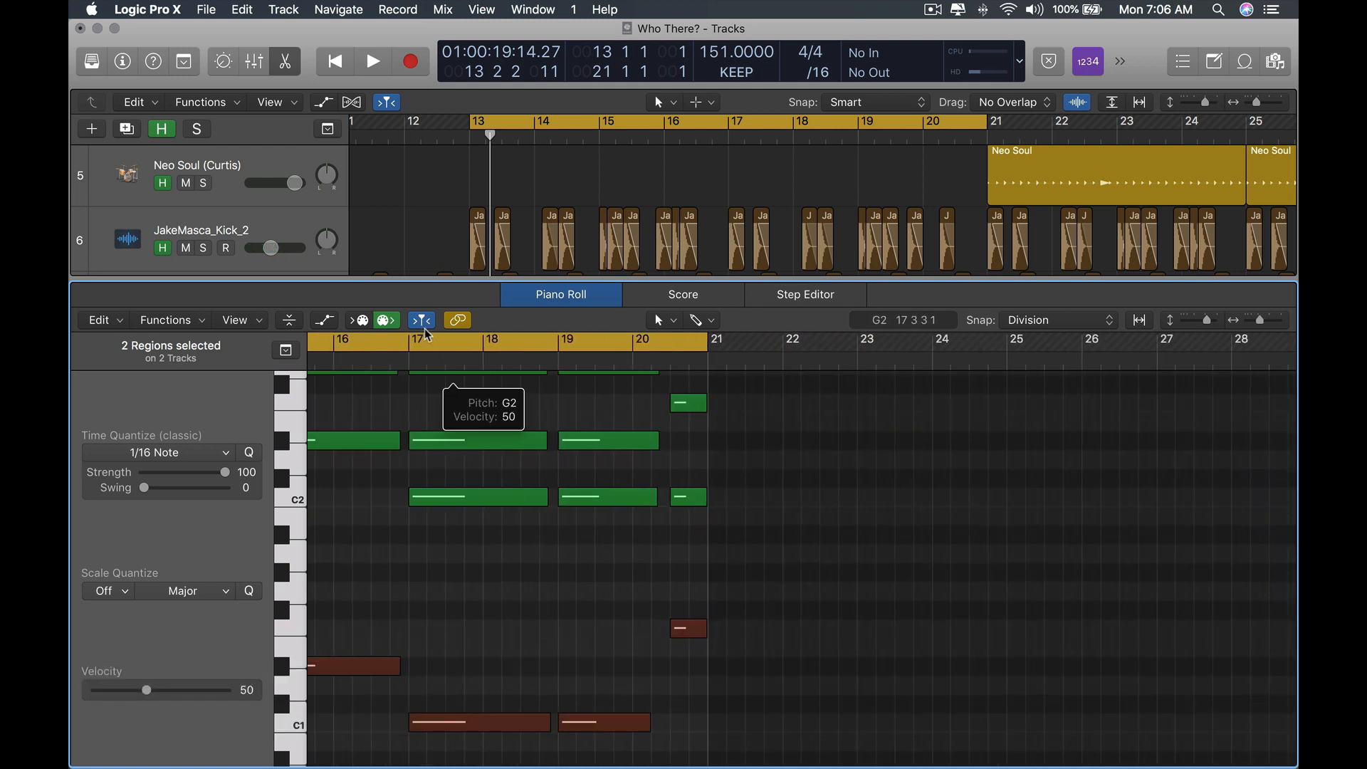
Change the Piano Roll's Catch Playhead options so the view follows playback.
key("ctrl")
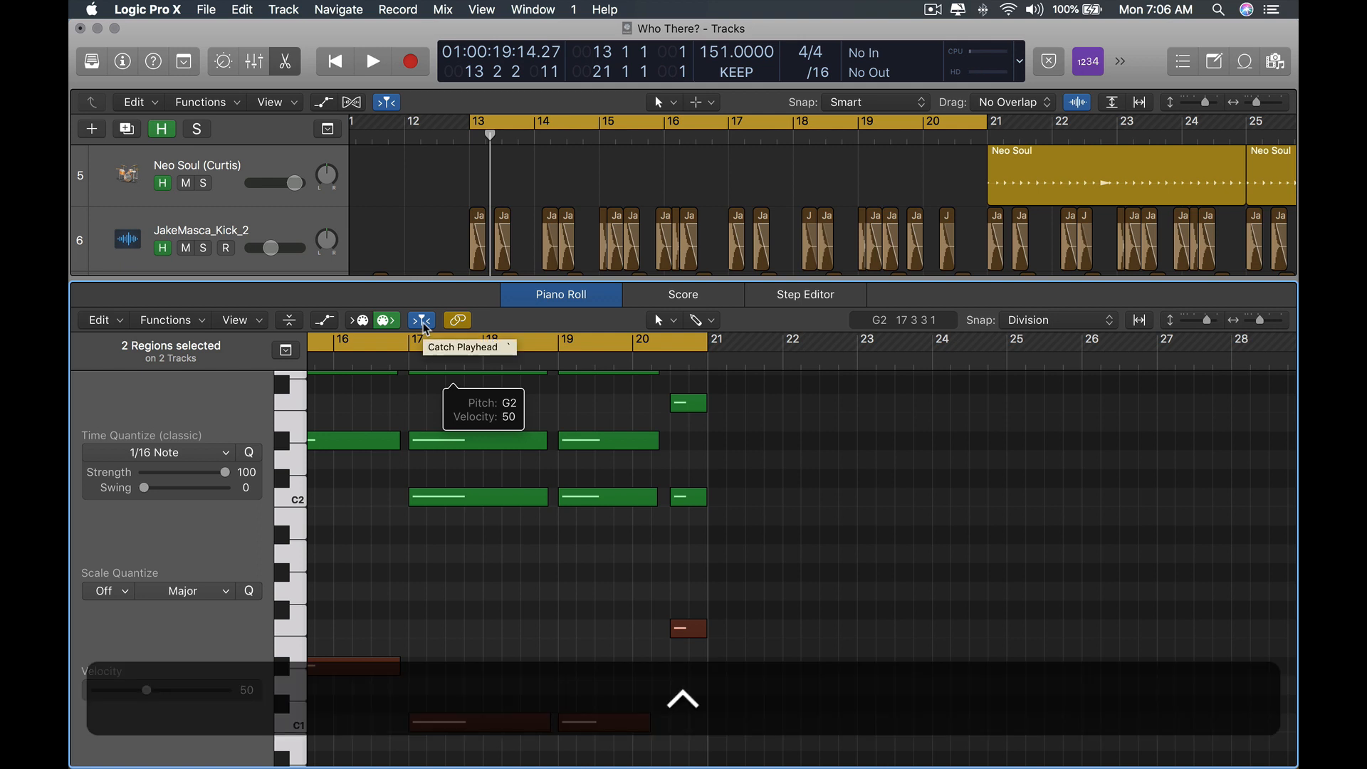
left_click(425, 326, "ctrl")
left_click(432, 332)
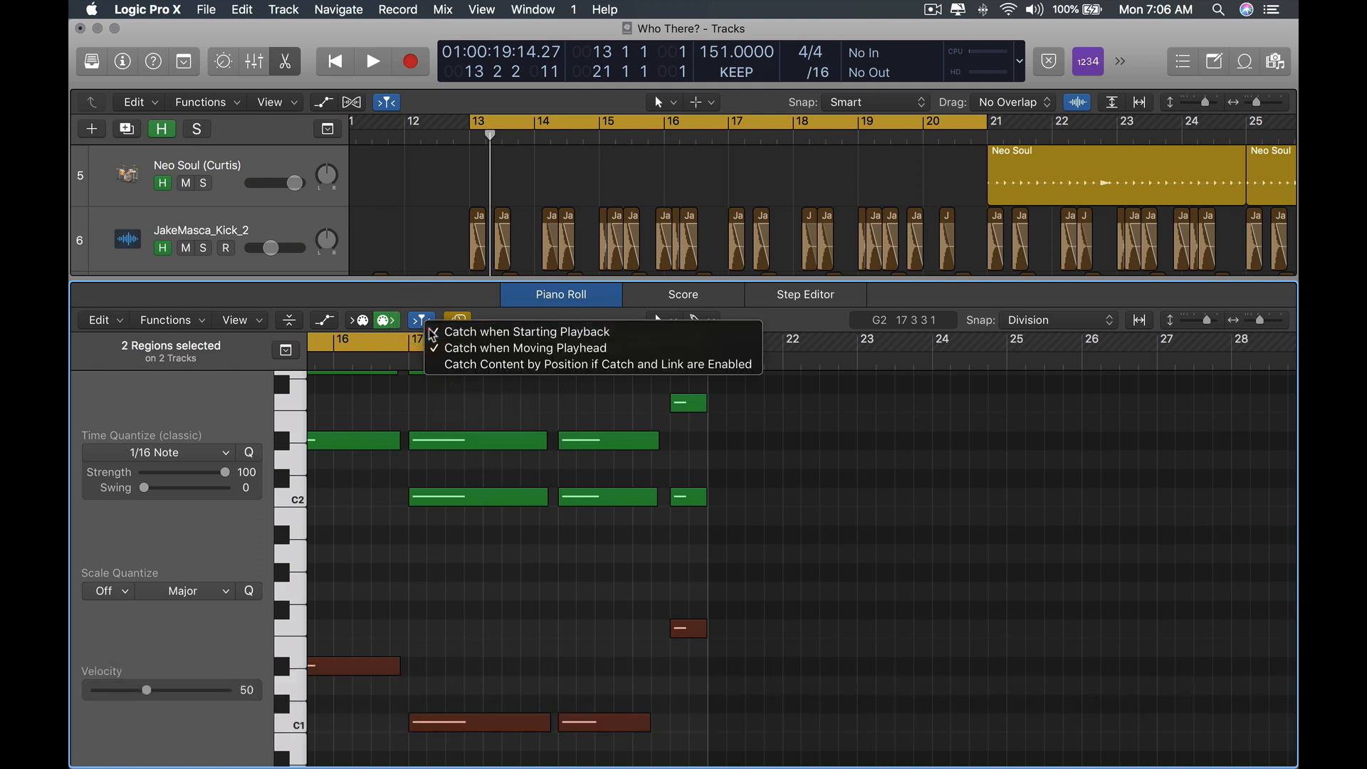
left_click(423, 322, "ctrl")
left_click(454, 347)
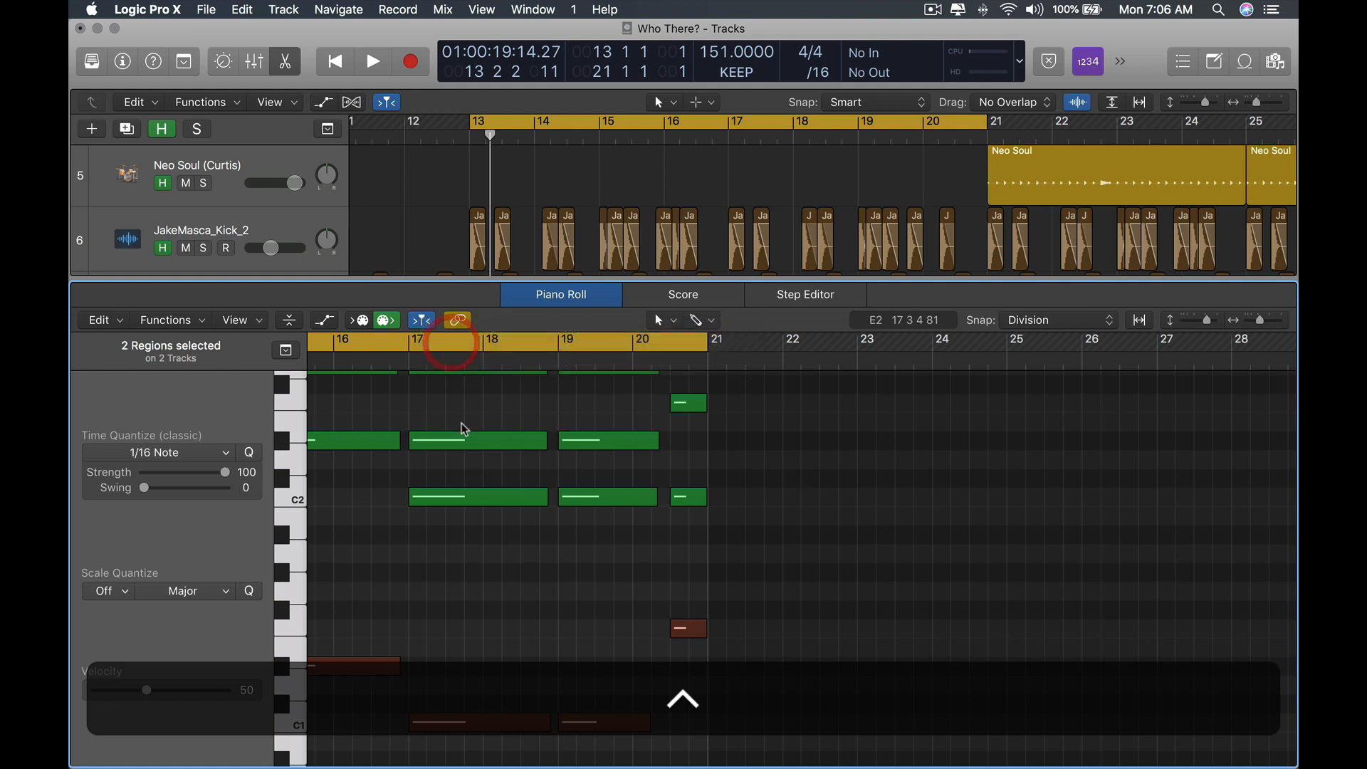
left_click(423, 322, "ctrl")
Select the bass note at bar 15 and play the section again, scrolling through bars 13 to 21.
left_click(520, 478)
scroll(492, 580, "down", 4)
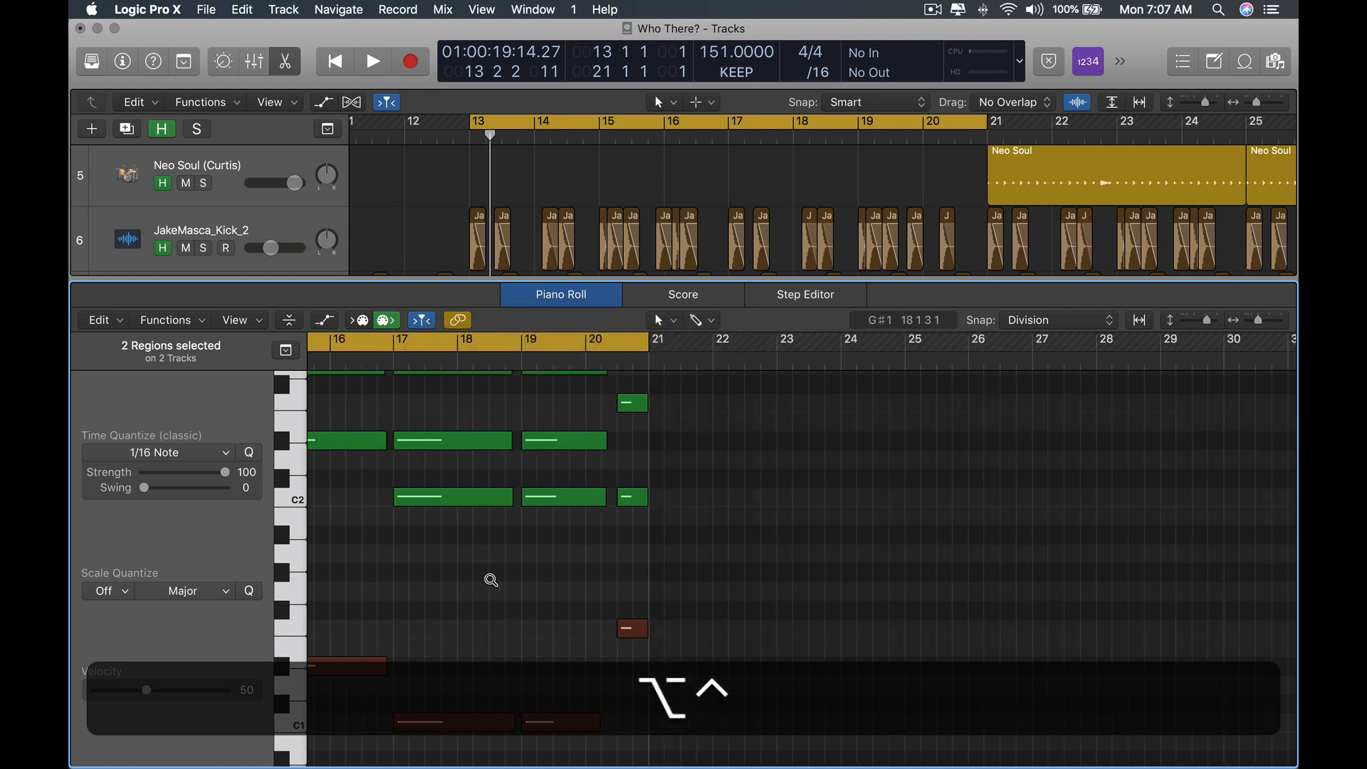
scroll(492, 583, "up", 5)
left_click_drag(539, 611, 614, 748)
key("space")
scroll(652, 685, "right", 4)
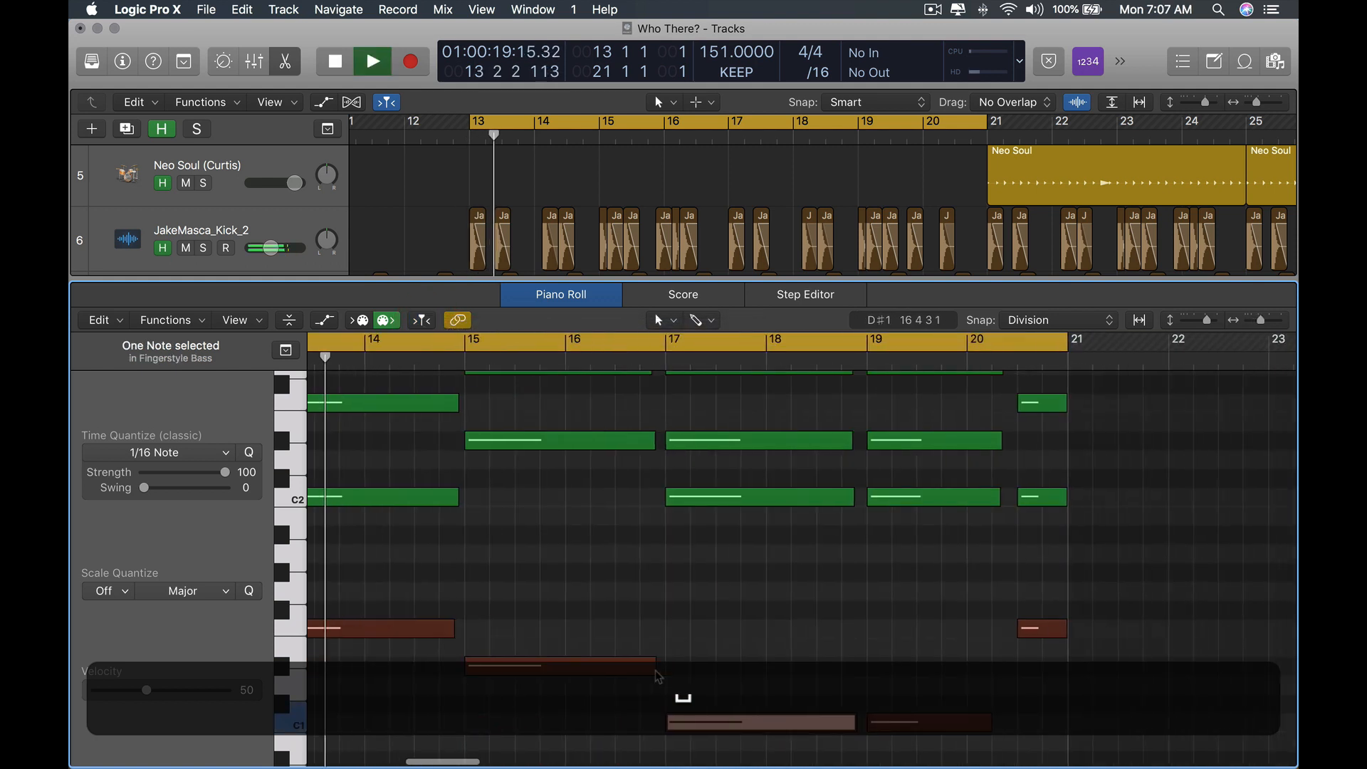
key("space")
scroll(675, 659, "up", 5)
scroll(677, 659, "right", 4)
key("space")
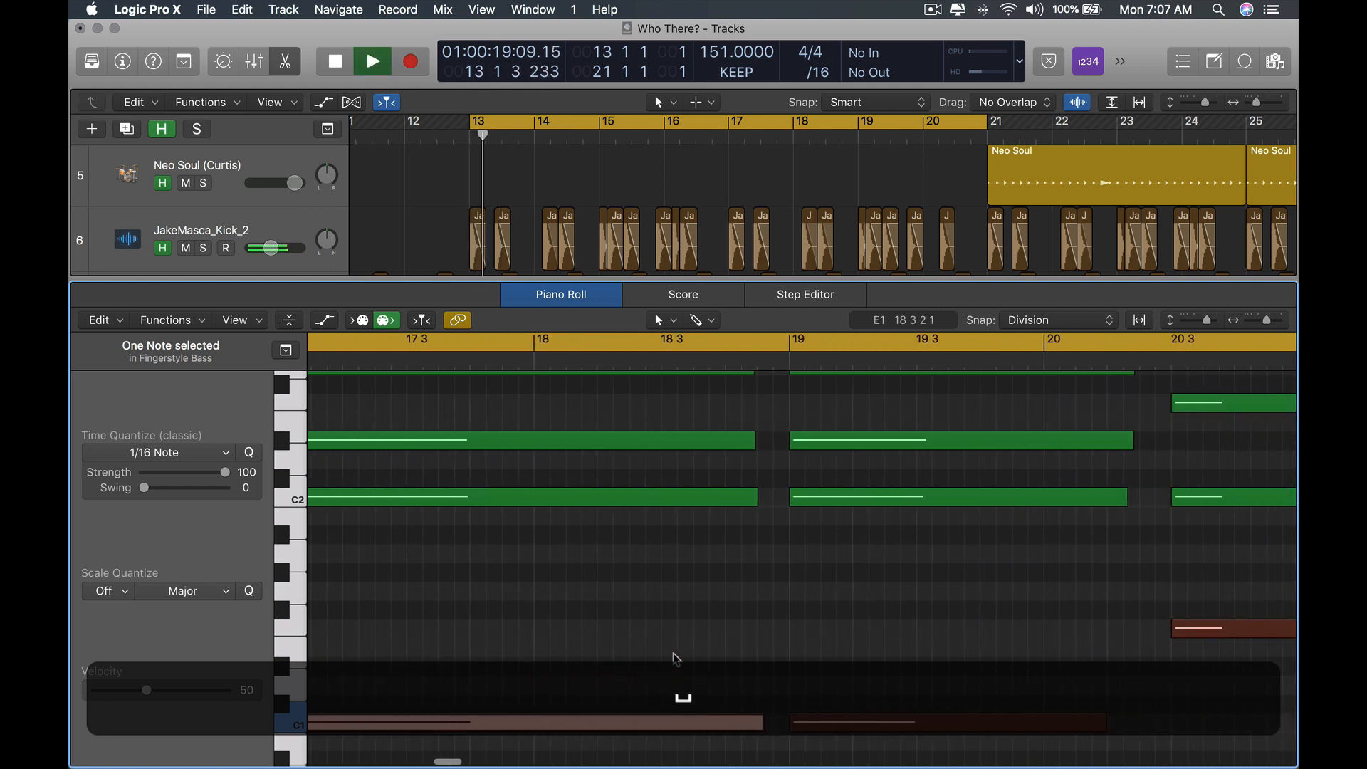
scroll(676, 657, "left", 3)
key("space")
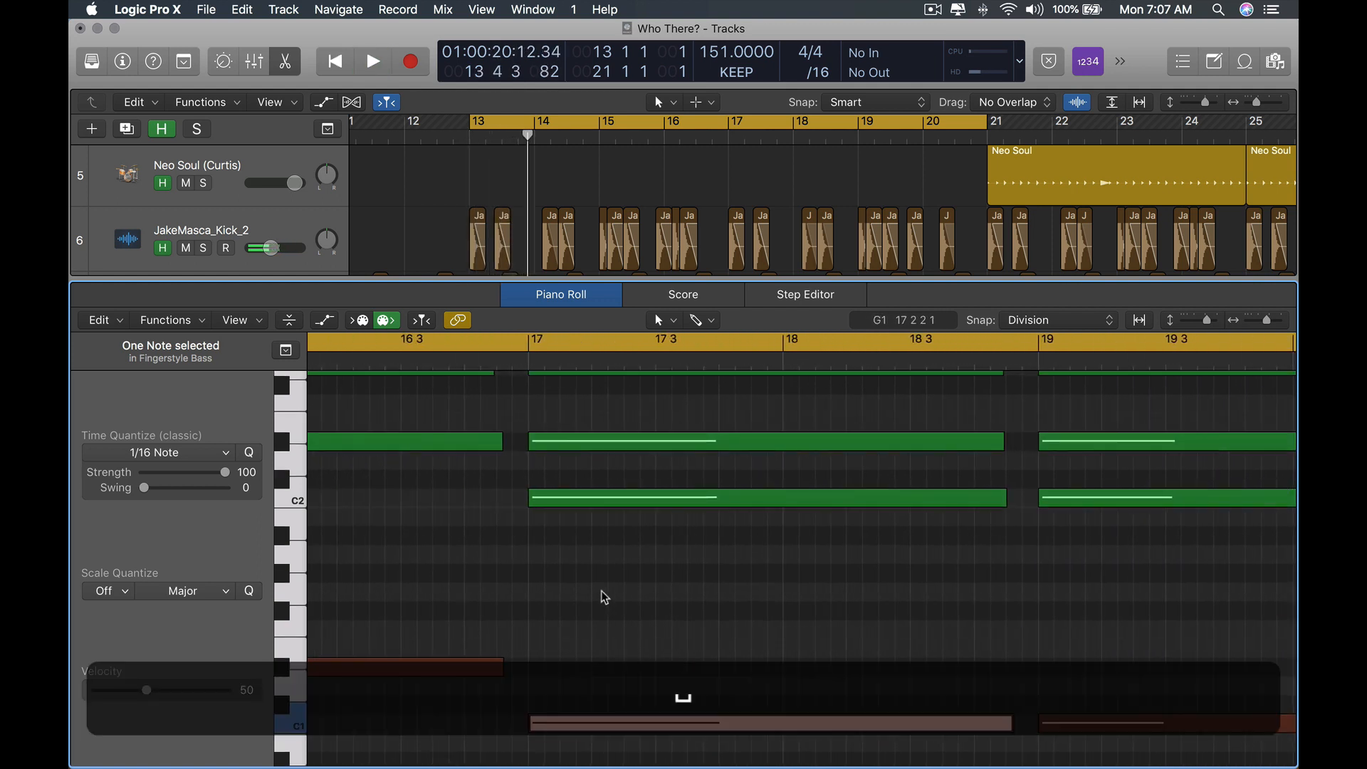
scroll(604, 596, "right", 2)
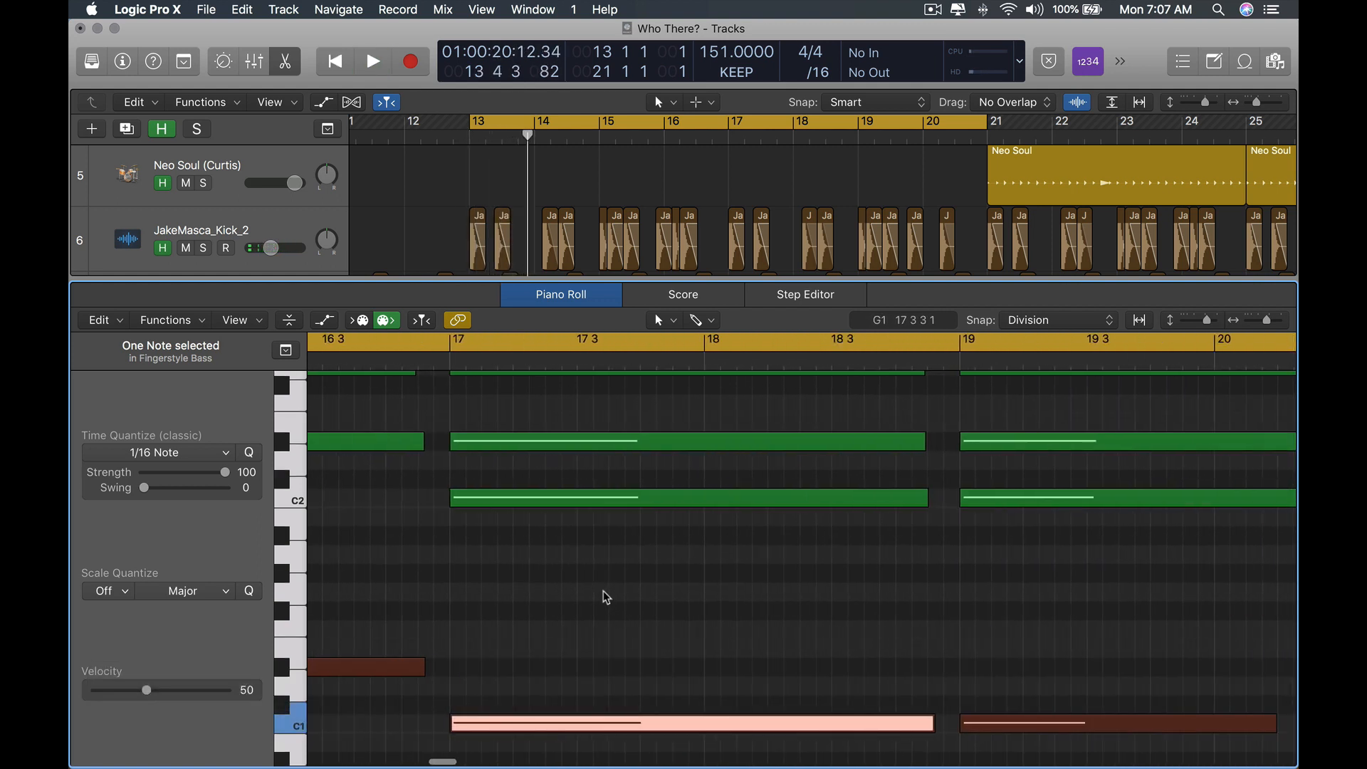
scroll(605, 597, "down", 3)
key("space")
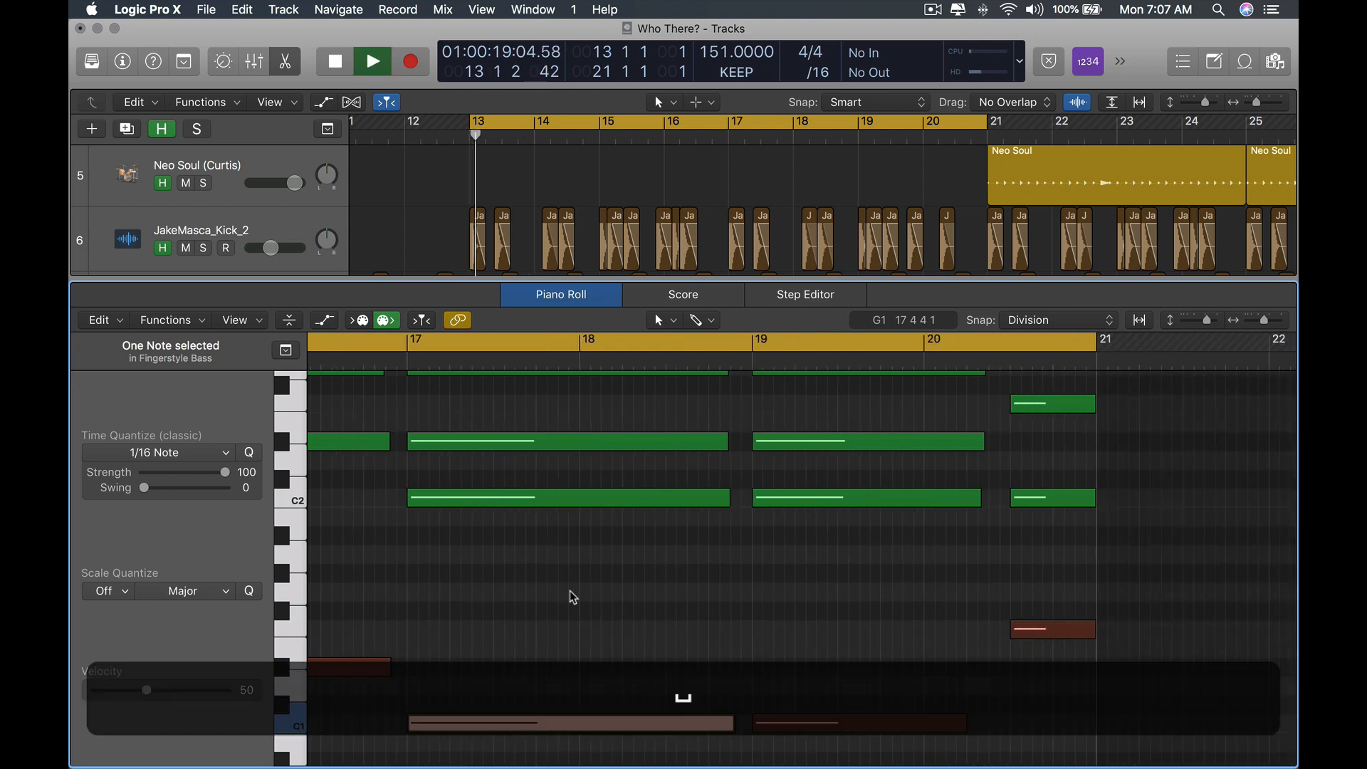
key("space")
scroll(485, 525, "down", 6)
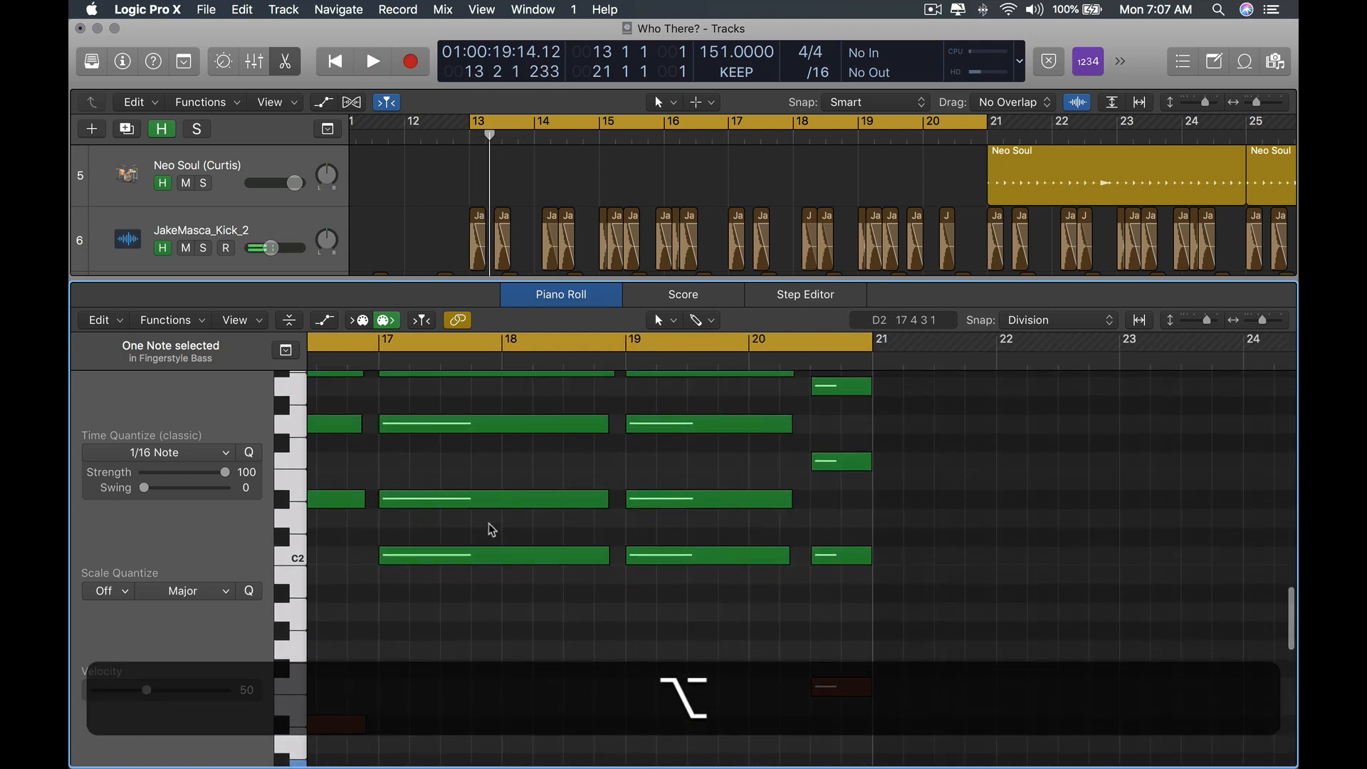
scroll(491, 530, "up", 8)
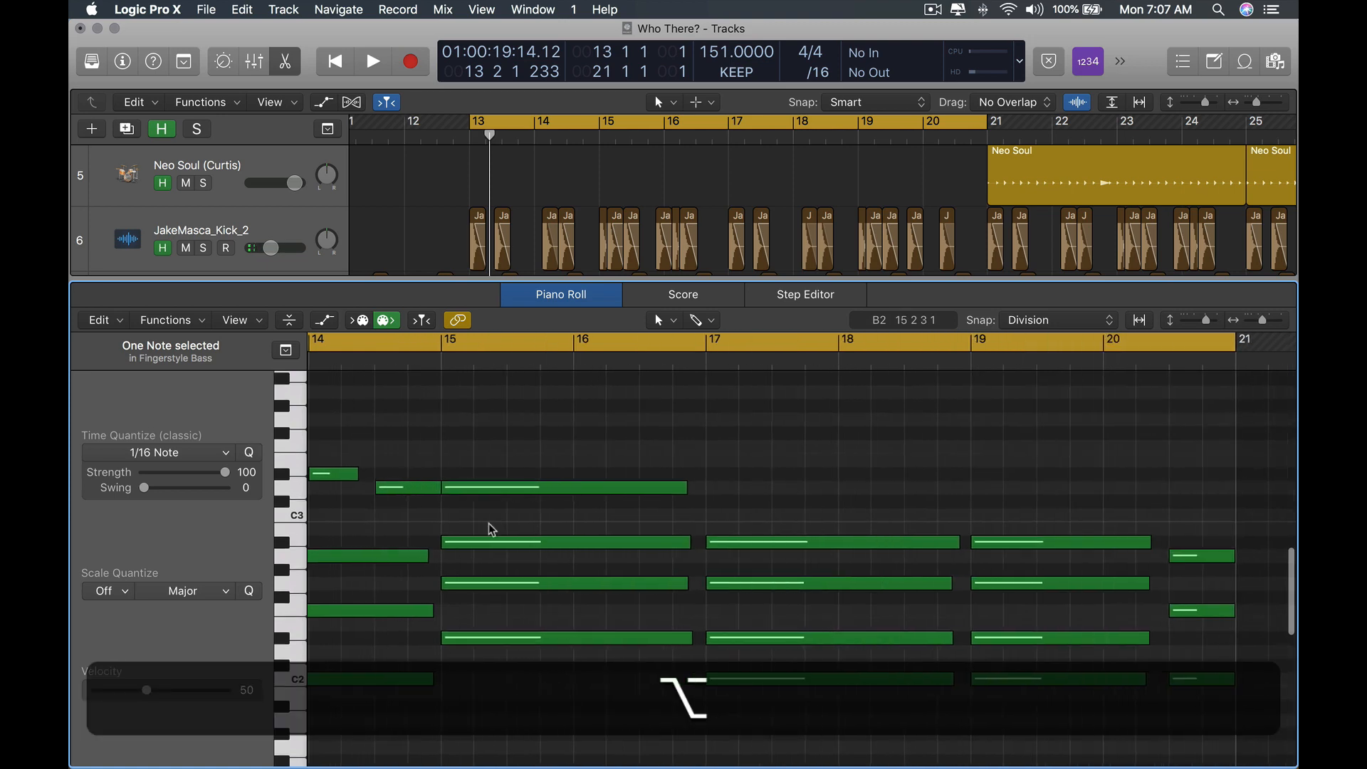
scroll(488, 525, "left", 5)
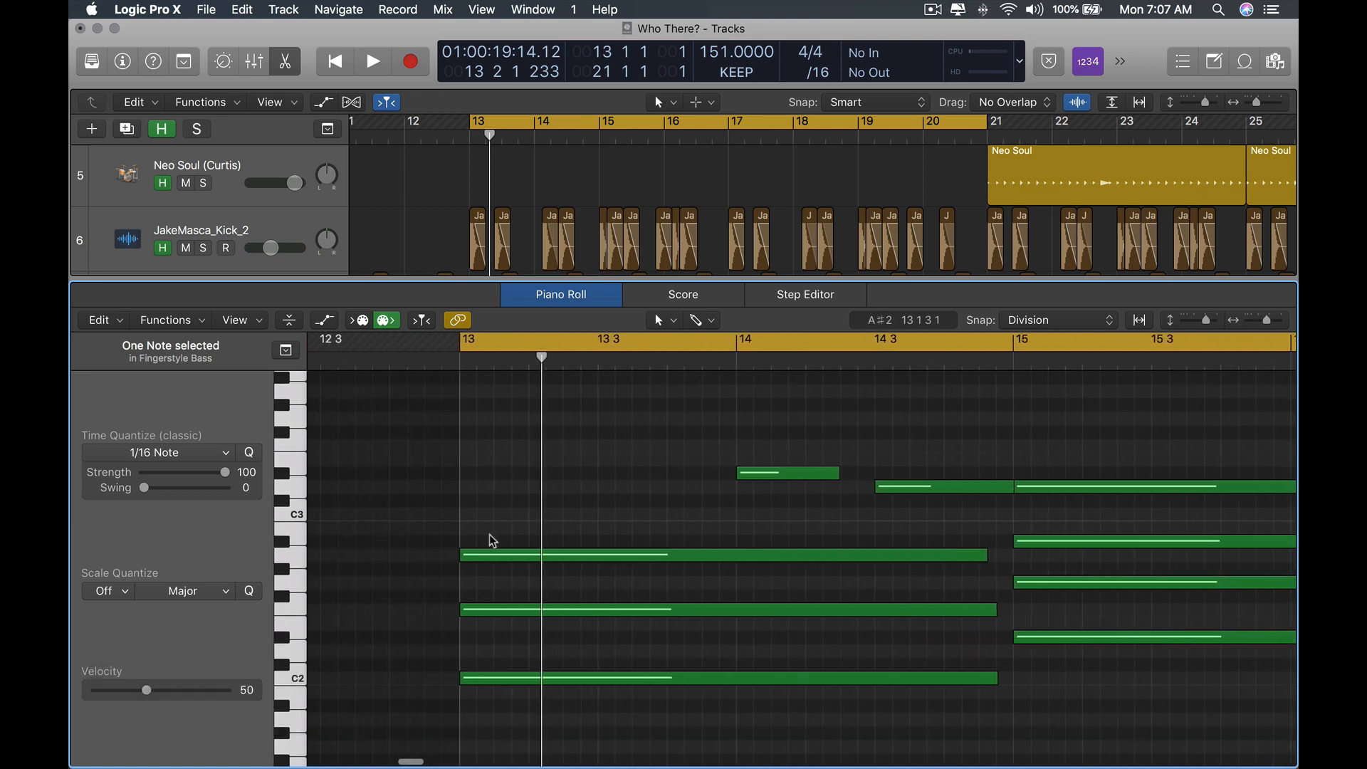
Switch the snap mode to Smart and nudge the D#3 piano note at bar 14 slightly later.
left_click(1040, 320)
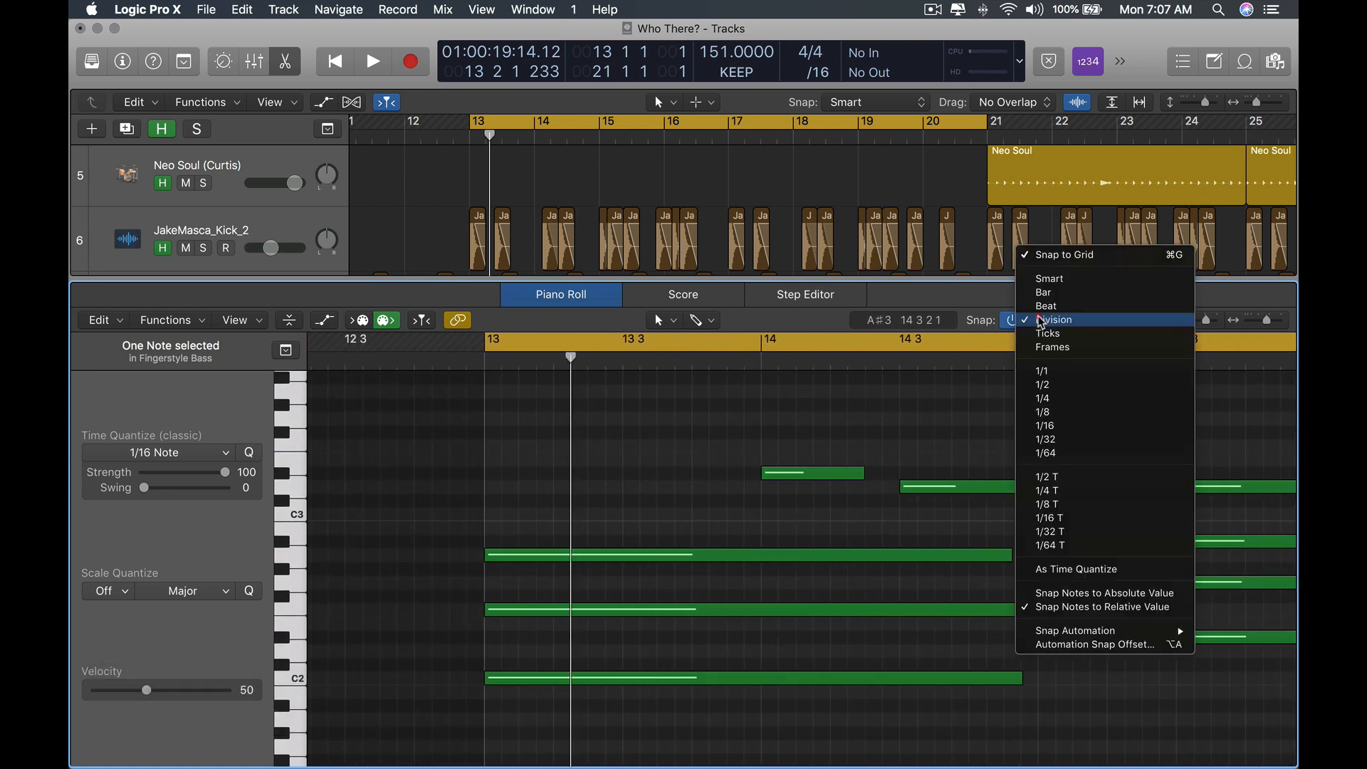
left_click(1057, 284)
left_click(921, 451)
scroll(921, 456, "up", 5)
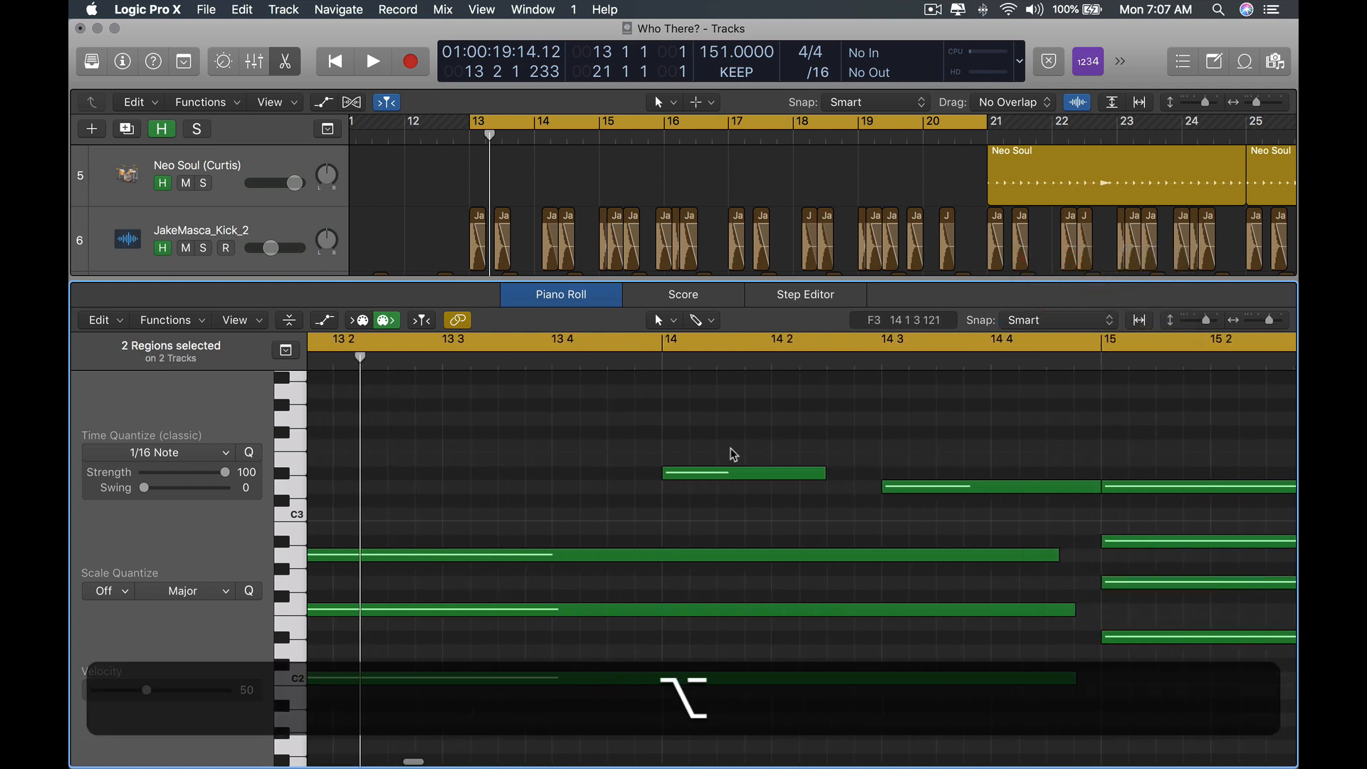
scroll(734, 455, "left", 3)
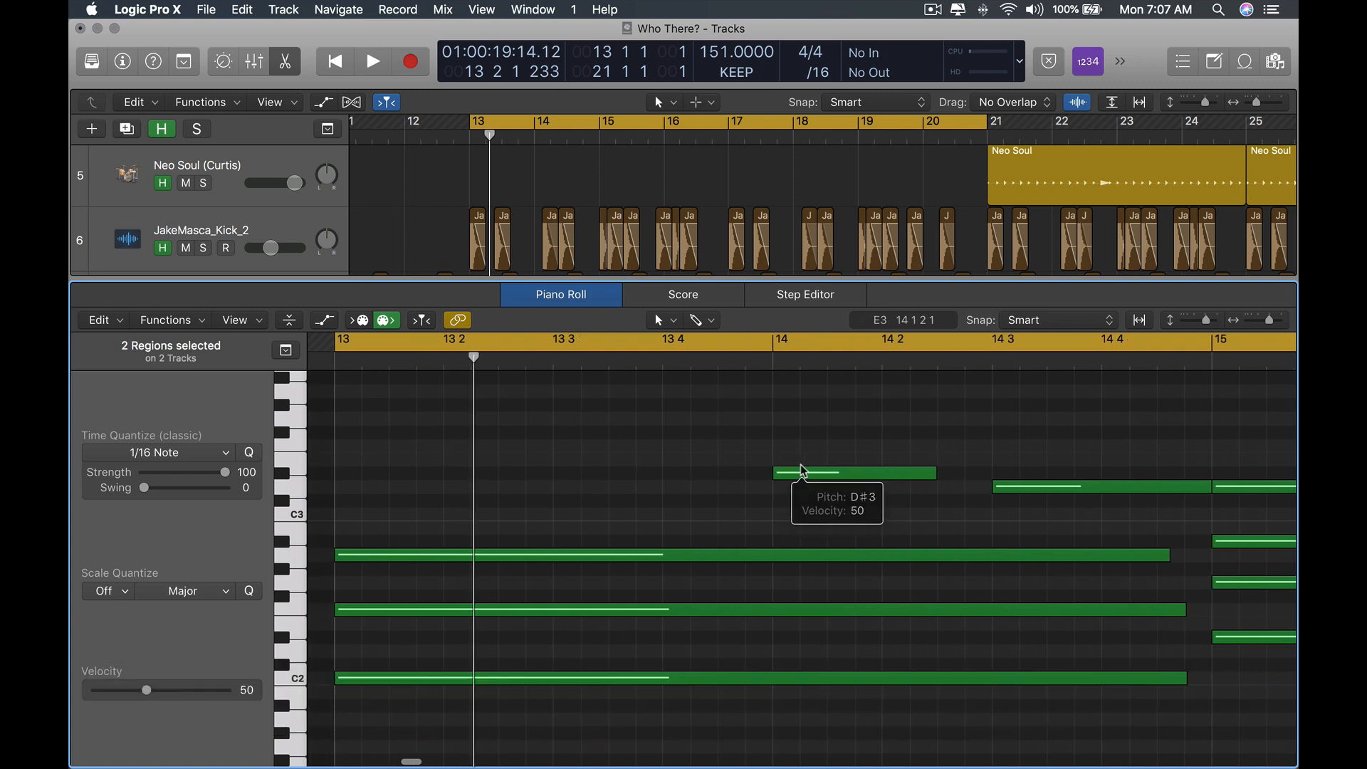
scroll(800, 470, "up", 3)
scroll(799, 470, "right", 5)
scroll(466, 476, "up", 3)
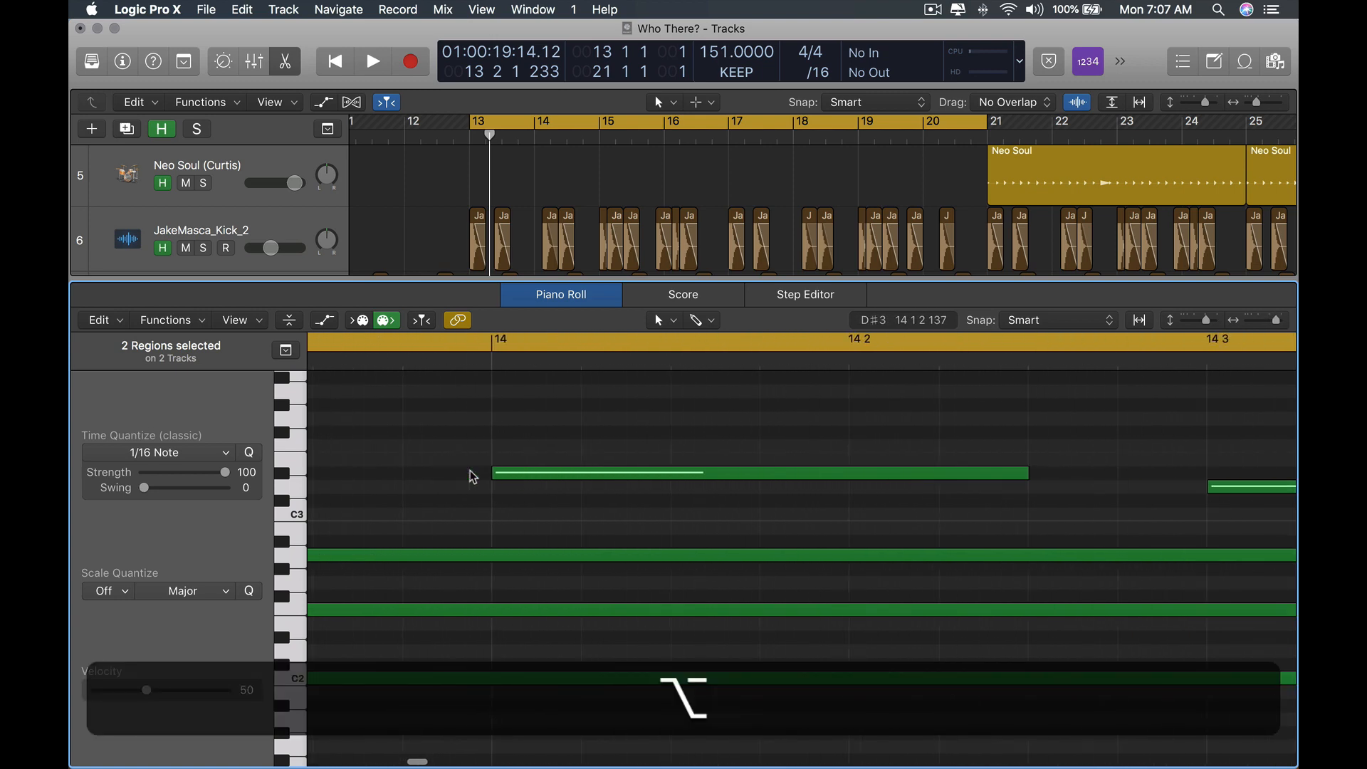
mouse_move(569, 473)
left_mouse_down()
mouse_move(609, 475)
mouse_move(588, 473)
left_mouse_up()
left_click(594, 445)
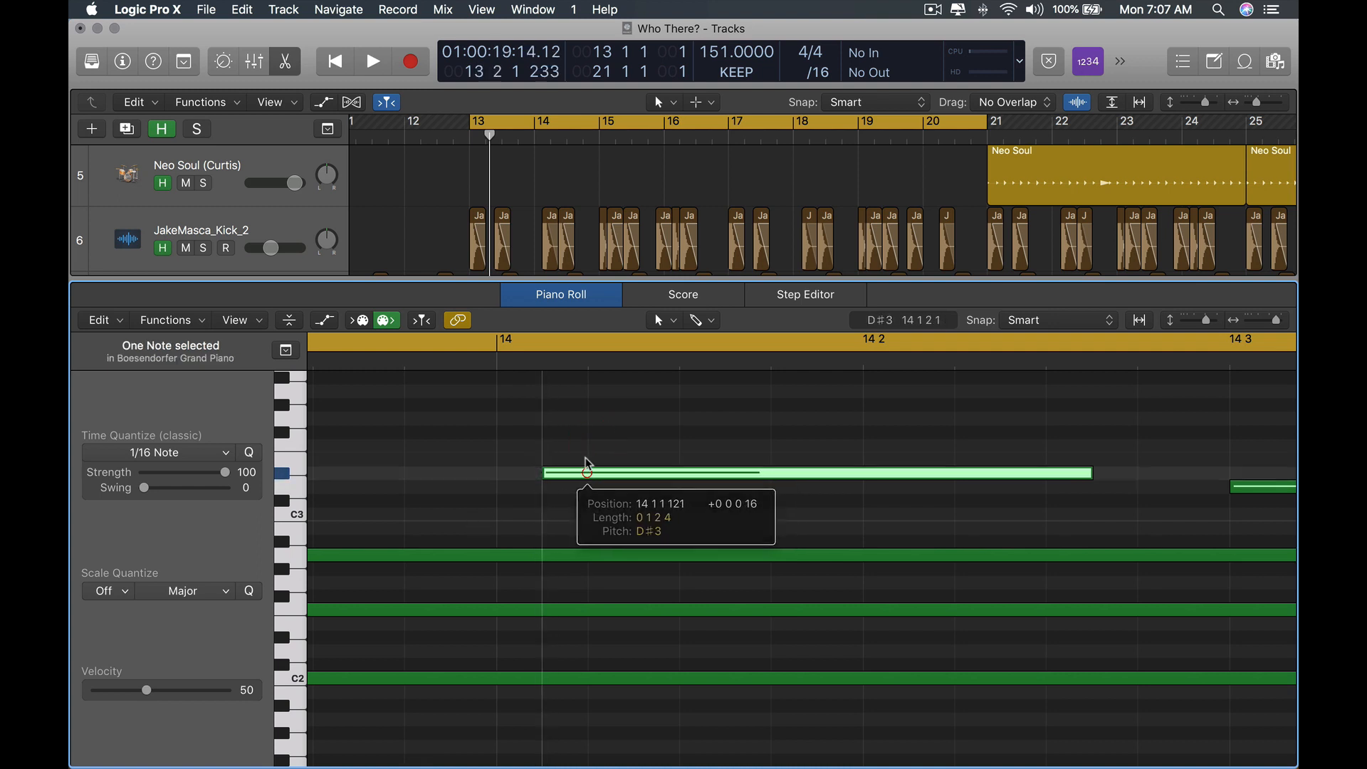
left_click(583, 448)
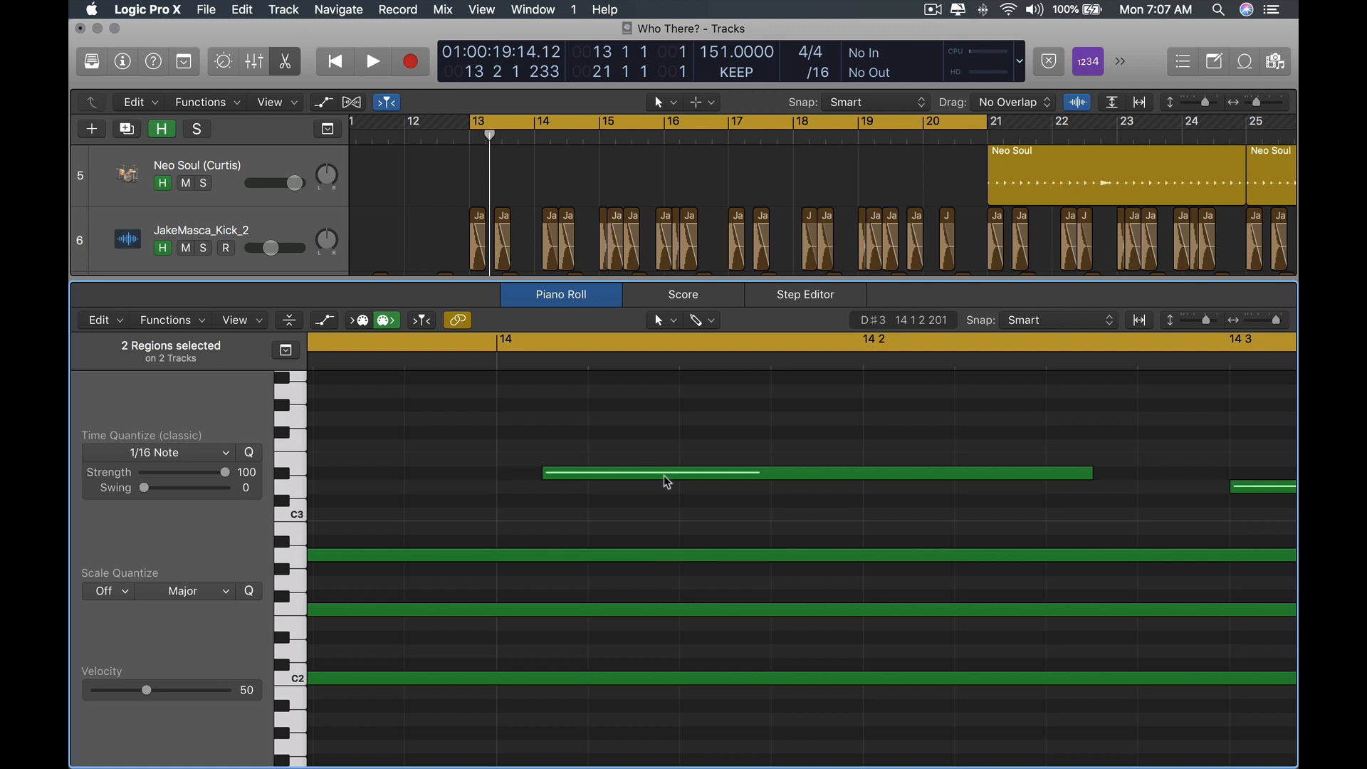
Move the bar-14 piano note slightly earlier and switch the Piano Roll snap mode to Division.
left_click_drag(667, 483, 613, 479)
left_click(1092, 317)
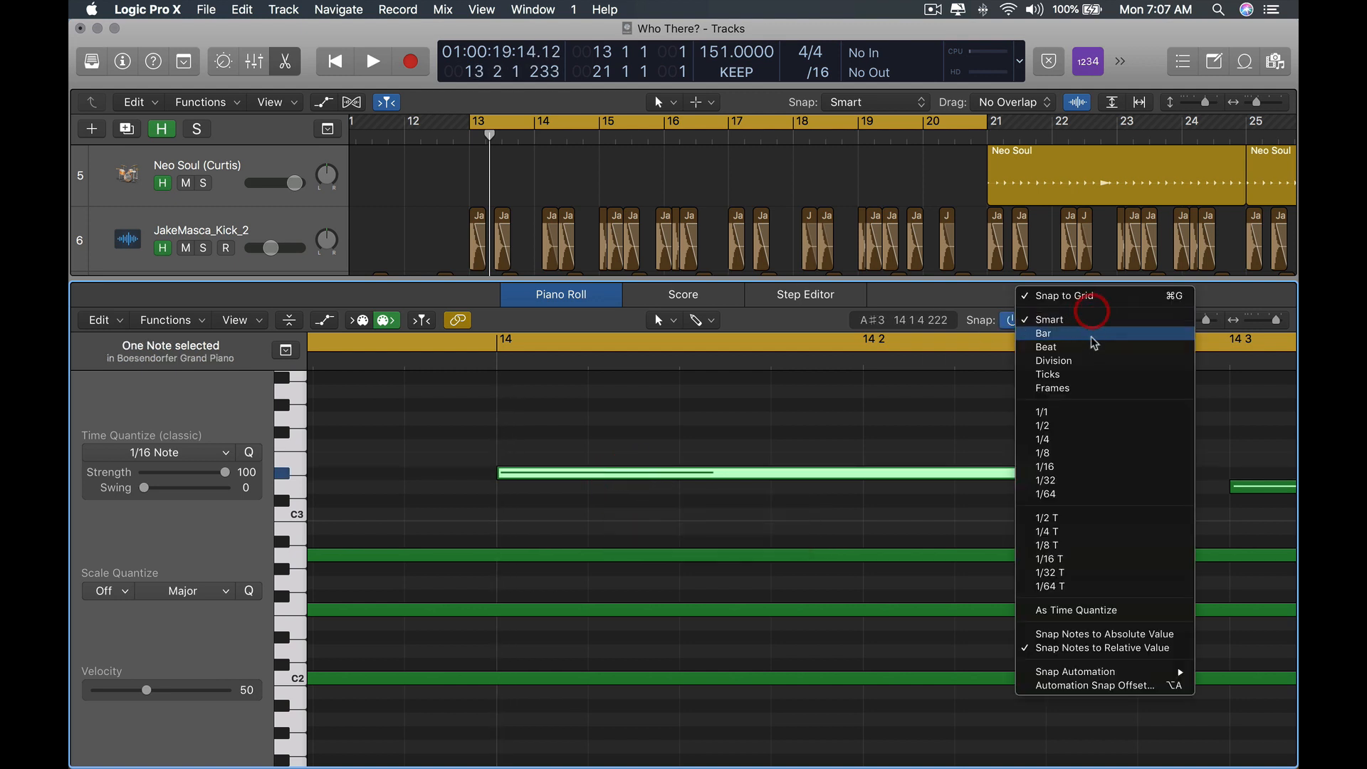
left_click(1093, 363)
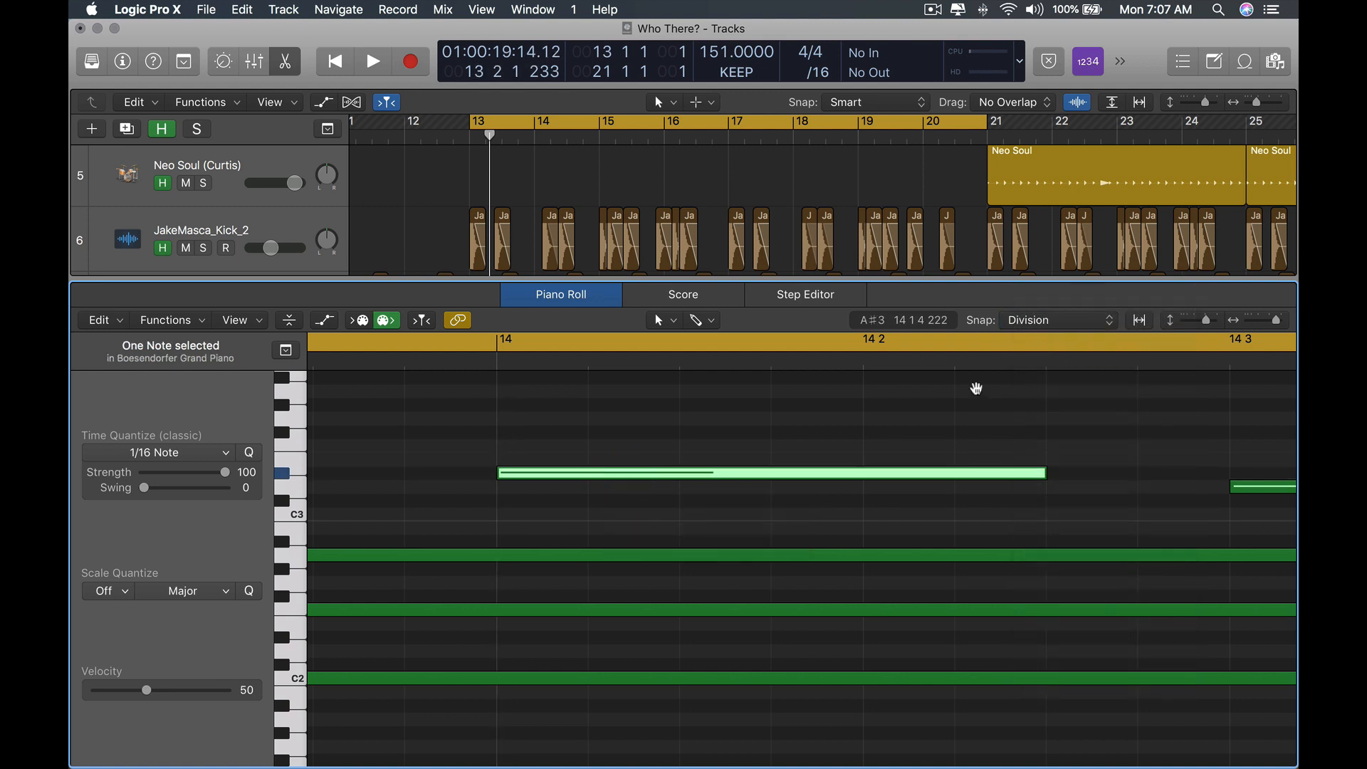
Adjust the start positions of the piano notes in bar 14 so they sit on the Division grid.
left_click(551, 479)
left_click(588, 454)
left_click(552, 479)
left_click_drag(549, 474, 629, 475)
scroll(568, 450, "down", 4)
left_click(571, 440)
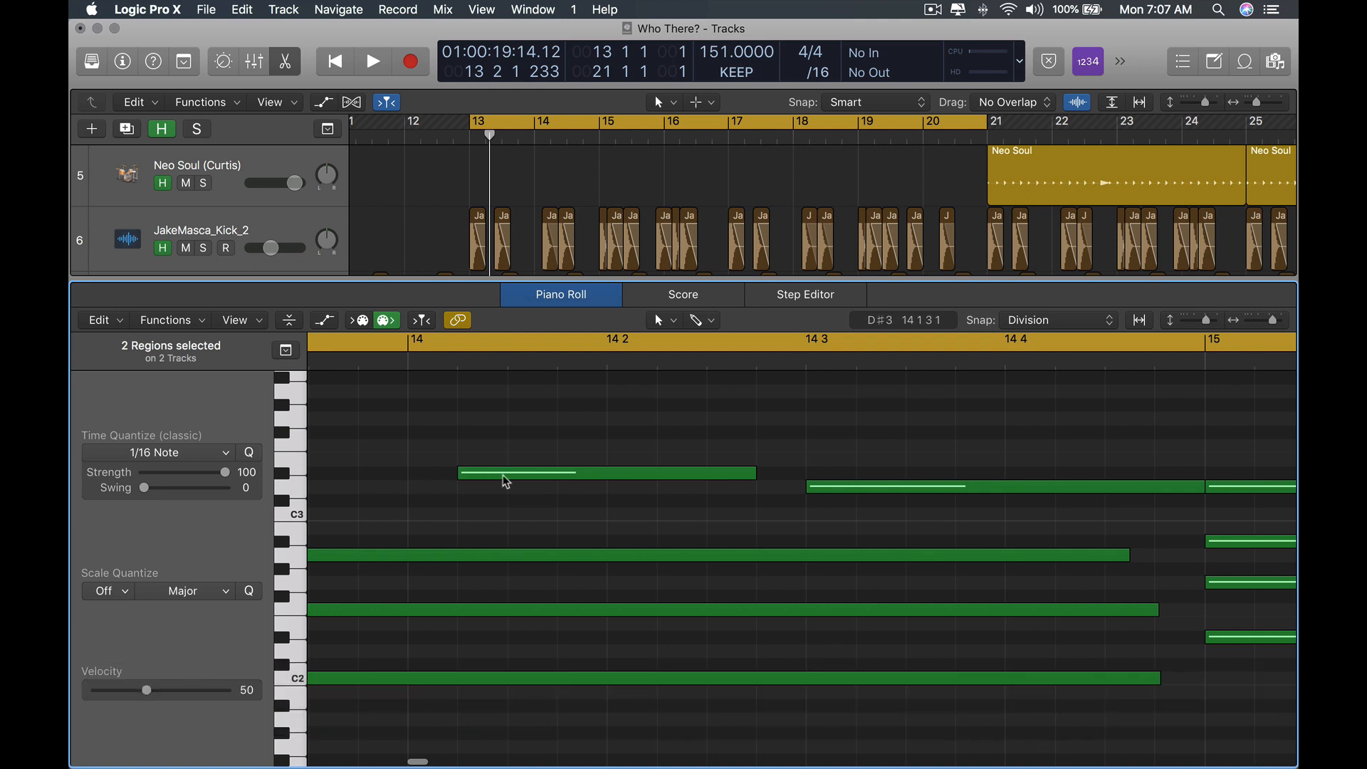
scroll(504, 475, "up", 5)
left_click_drag(851, 475, 744, 475)
scroll(611, 474, "down", 5)
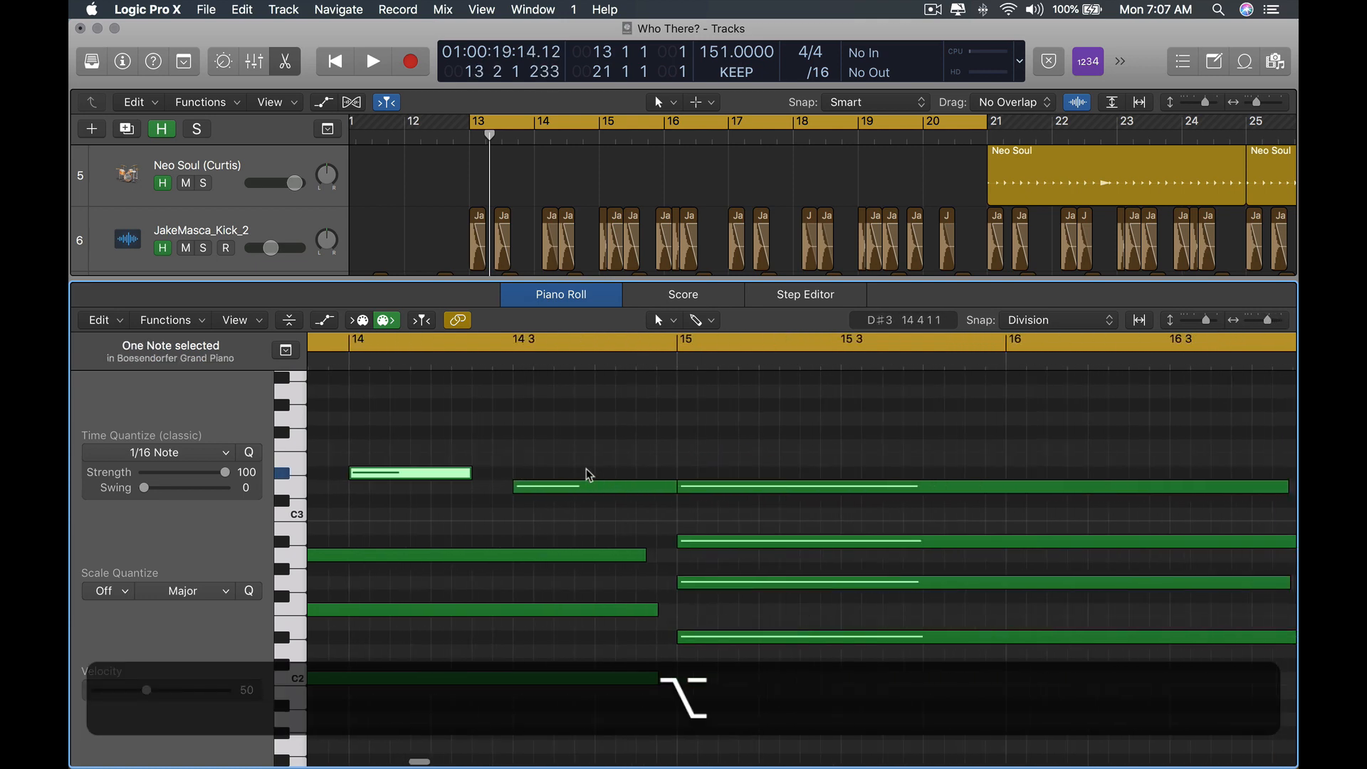
key("x")
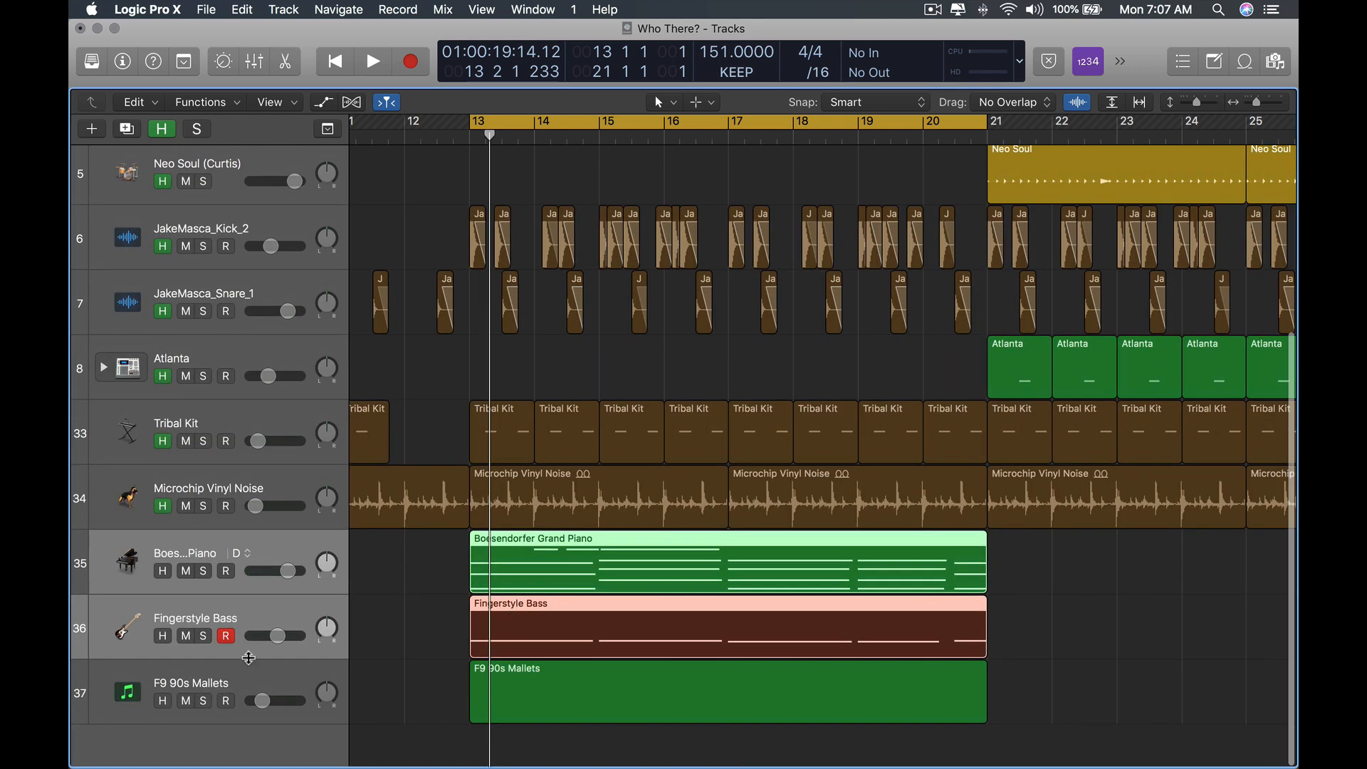
key("super")
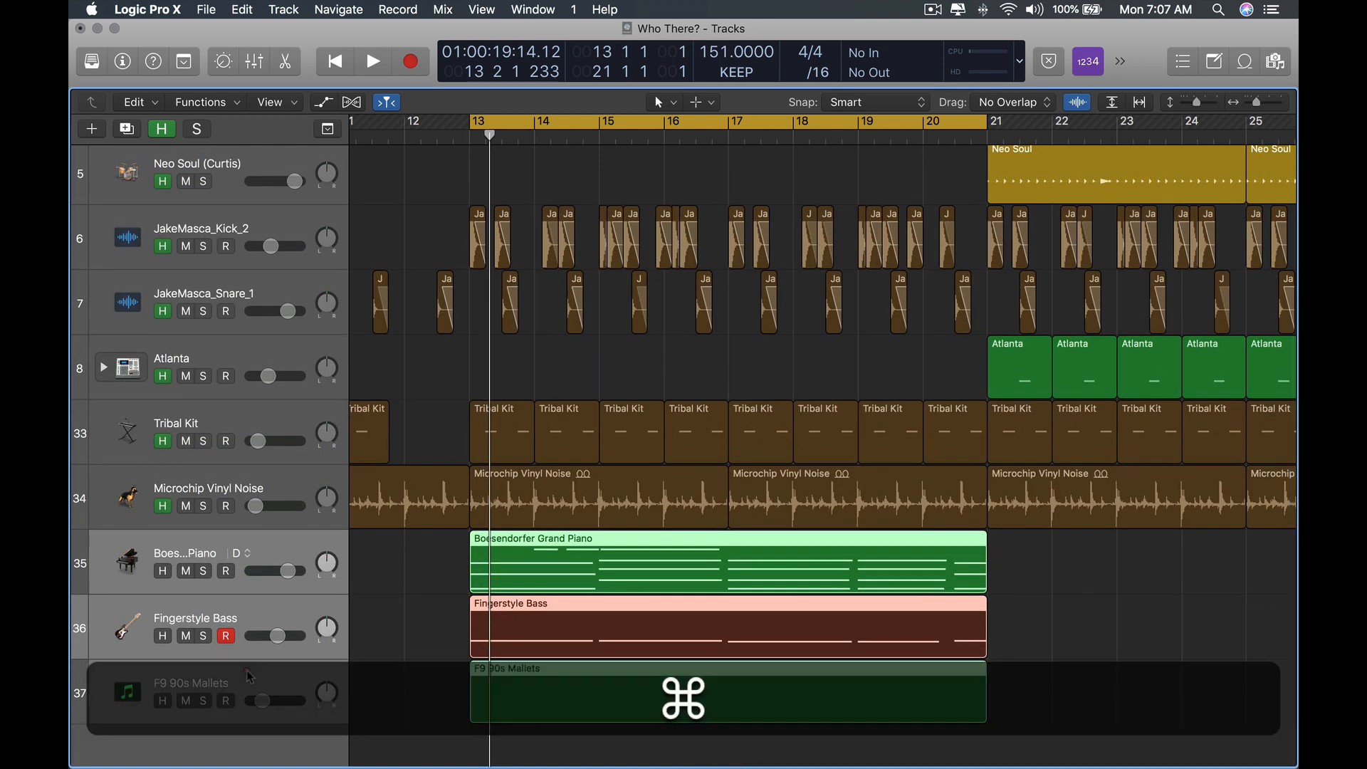
scroll(648, 679, "right", 1)
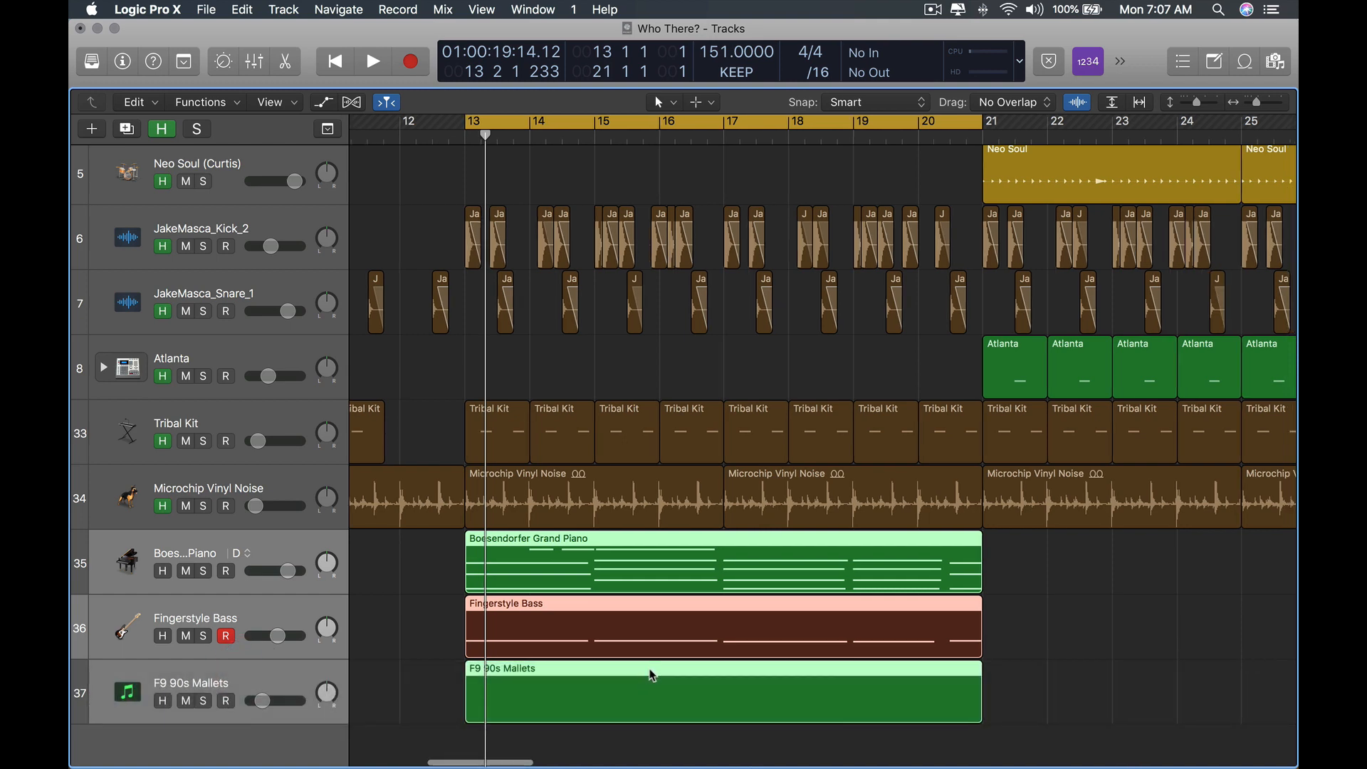
key("e")
scroll(482, 490, "up", 3, "alt")
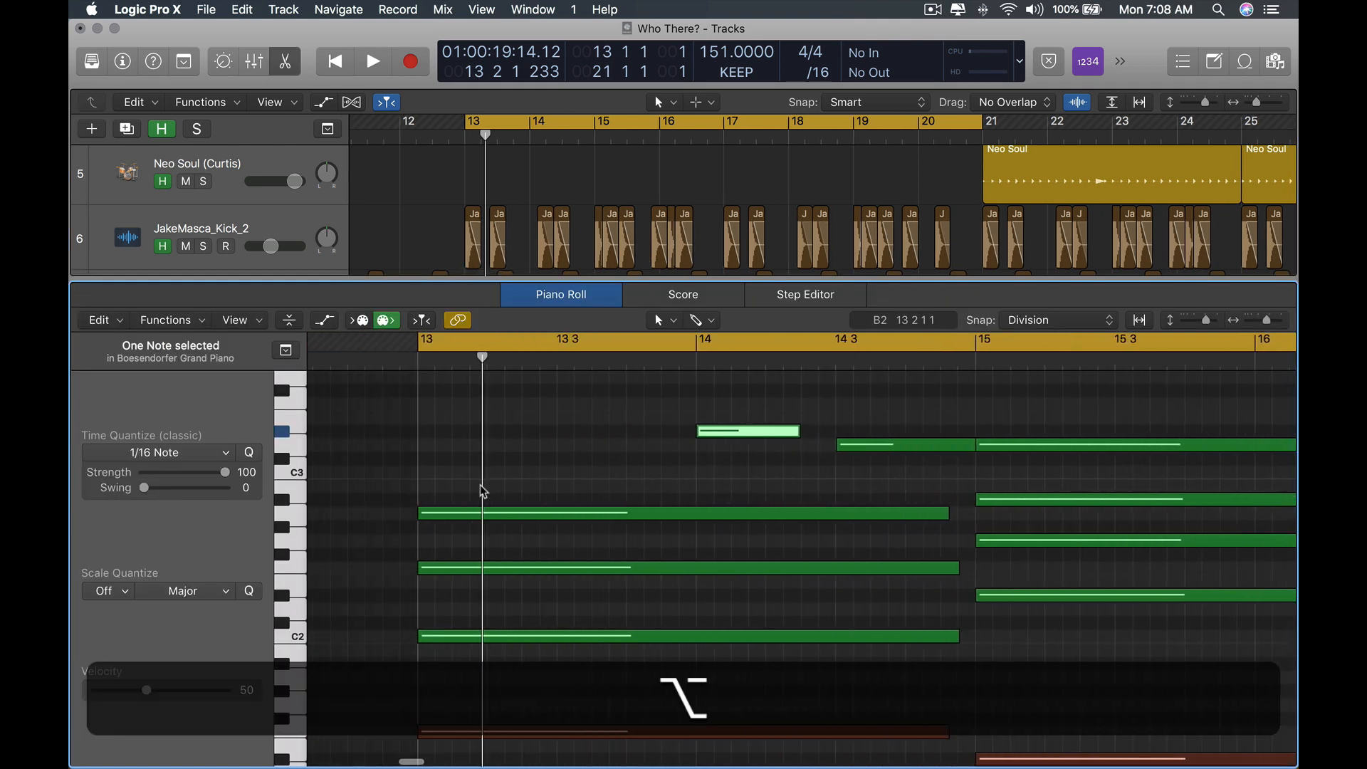
scroll(483, 490, "up", 8, "alt")
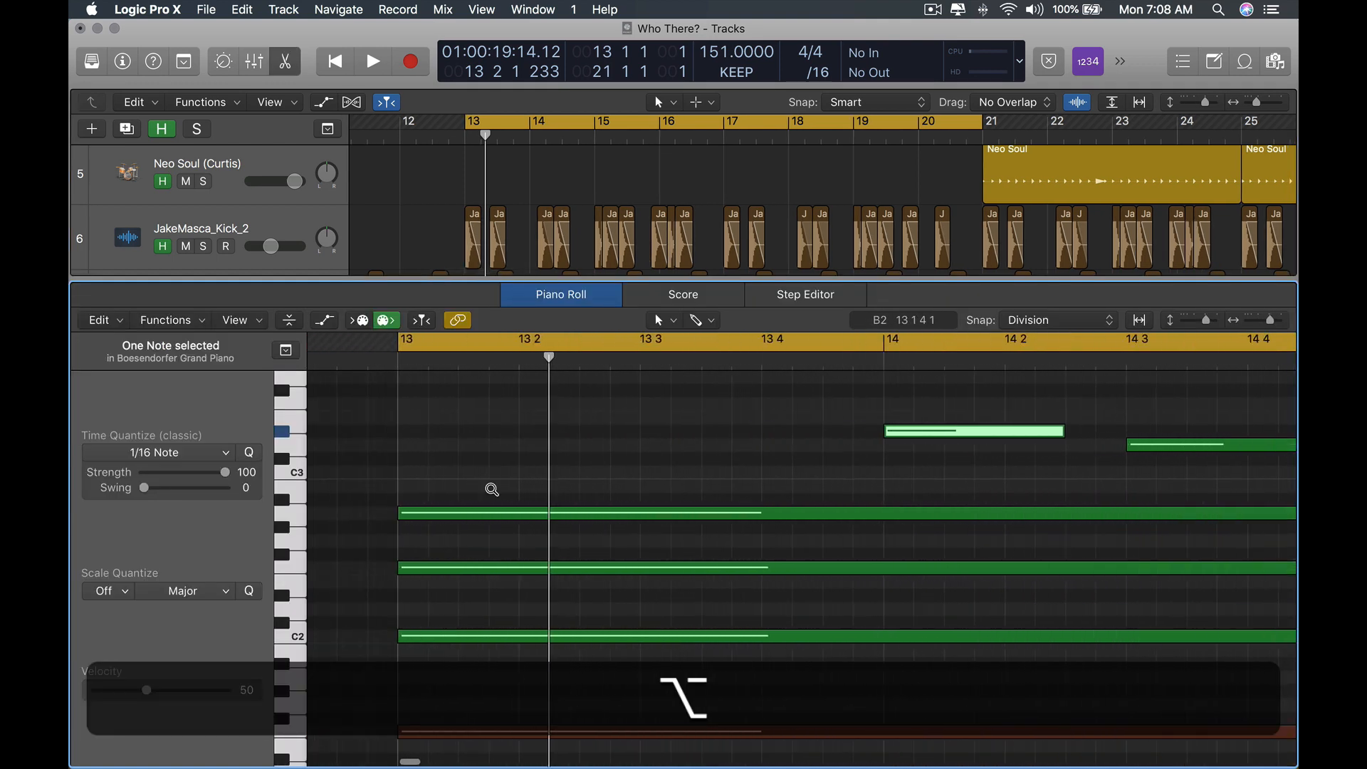
left_click(446, 466, "super")
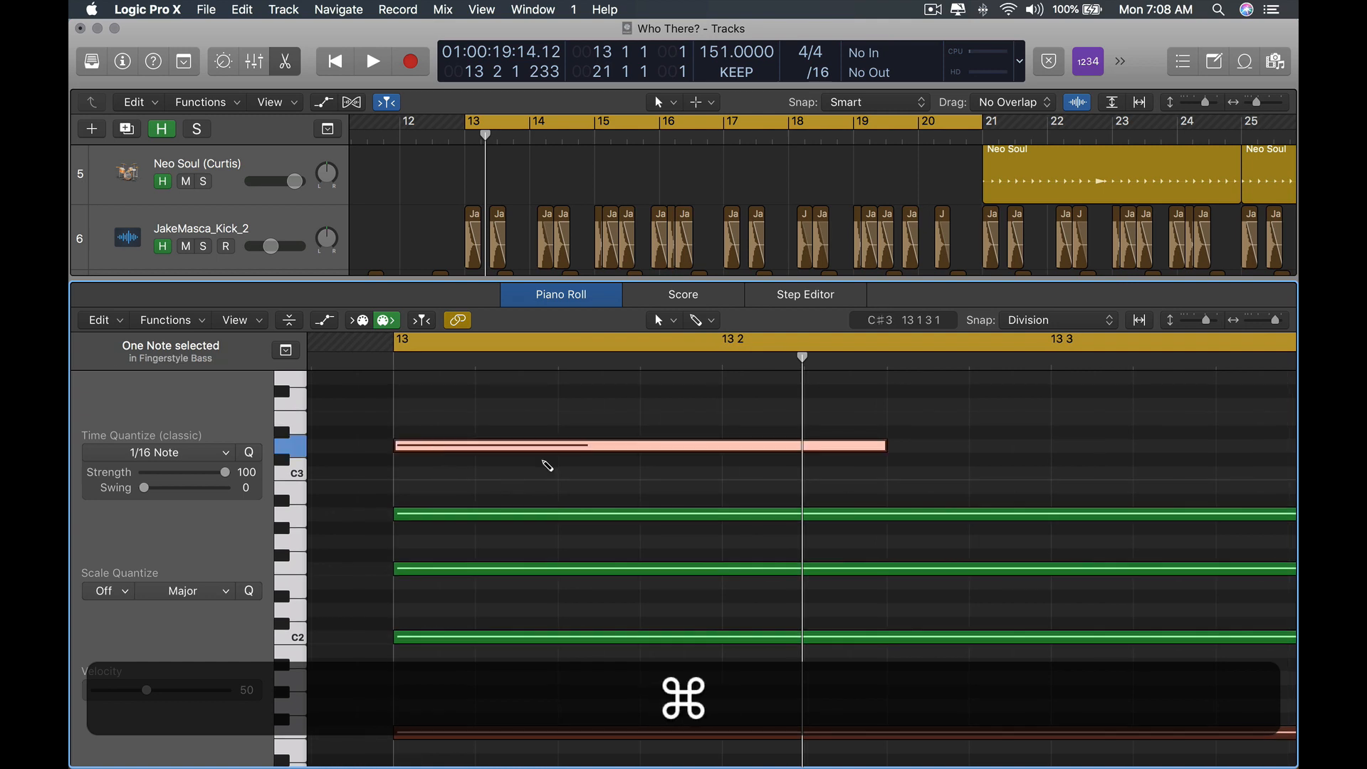
mouse_move(458, 446)
left_mouse_down()
mouse_move(457, 474)
mouse_move(459, 447)
left_mouse_up()
left_click(460, 447, "super")
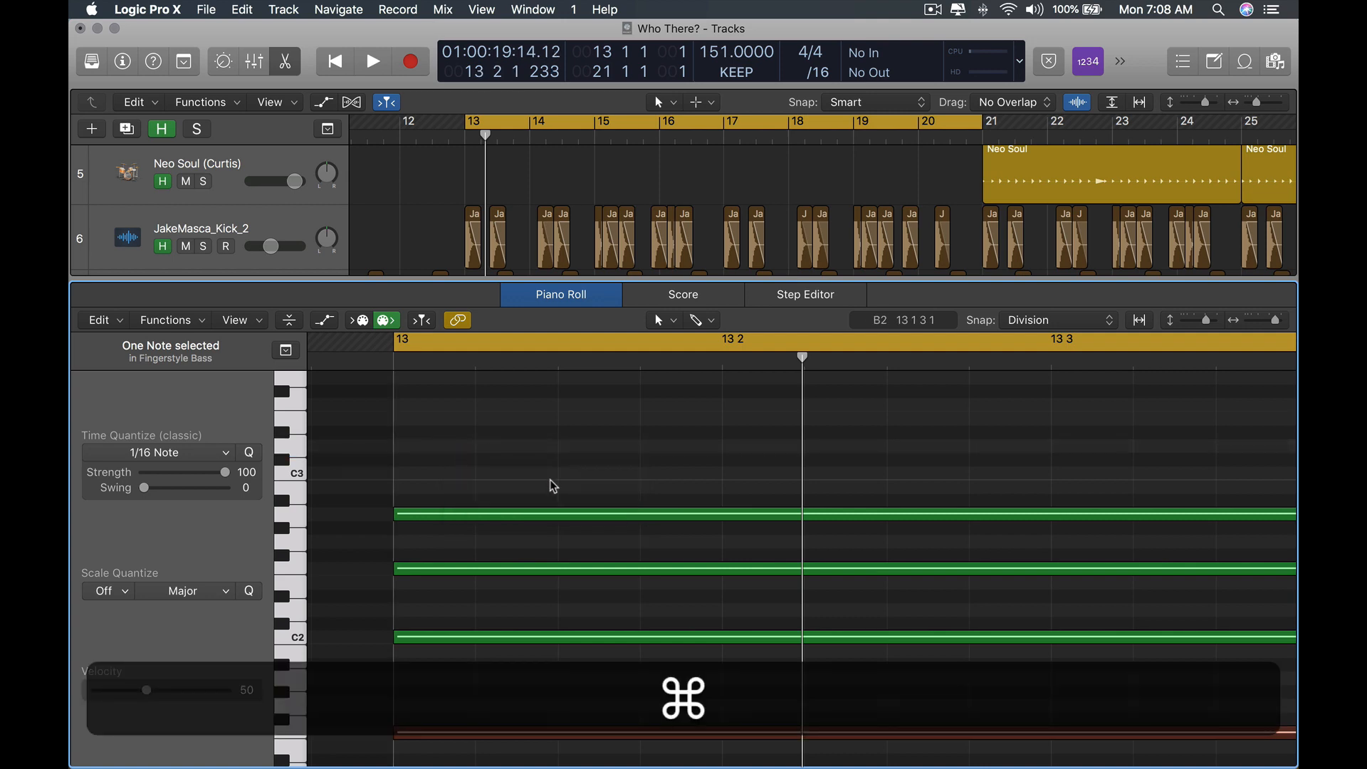
key("e")
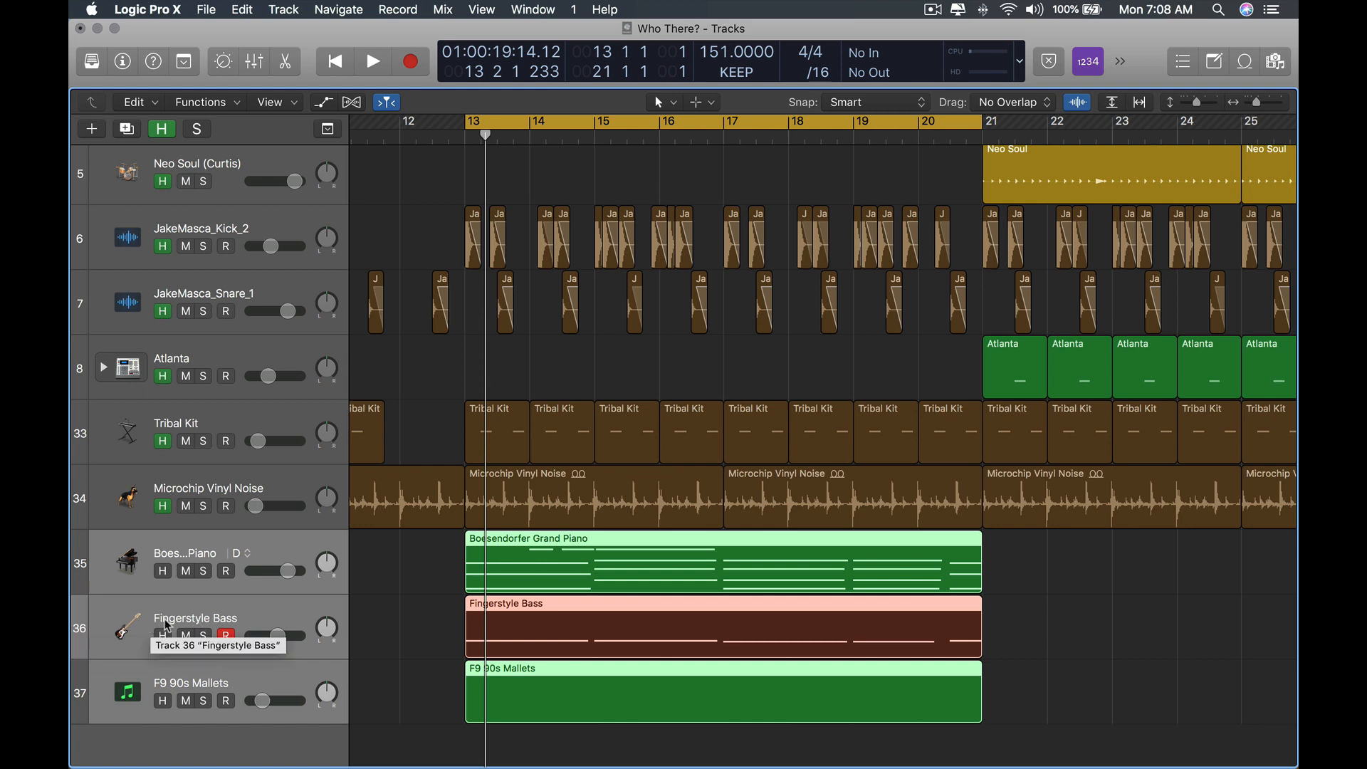
Select the F9 90s Mallets track and add a short C#3 note at the start of bar 13 in its region.
left_click(84, 697)
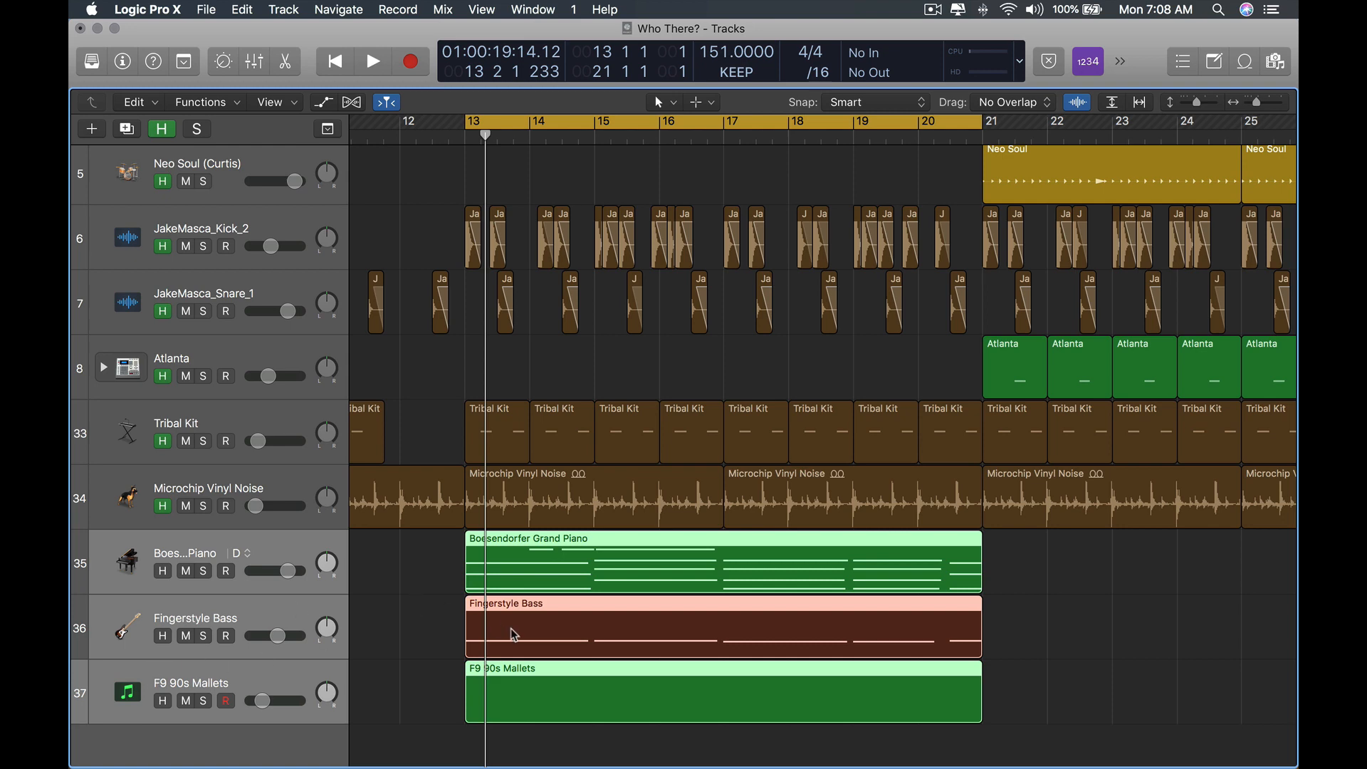
key("e")
scroll(571, 580, "down", 2)
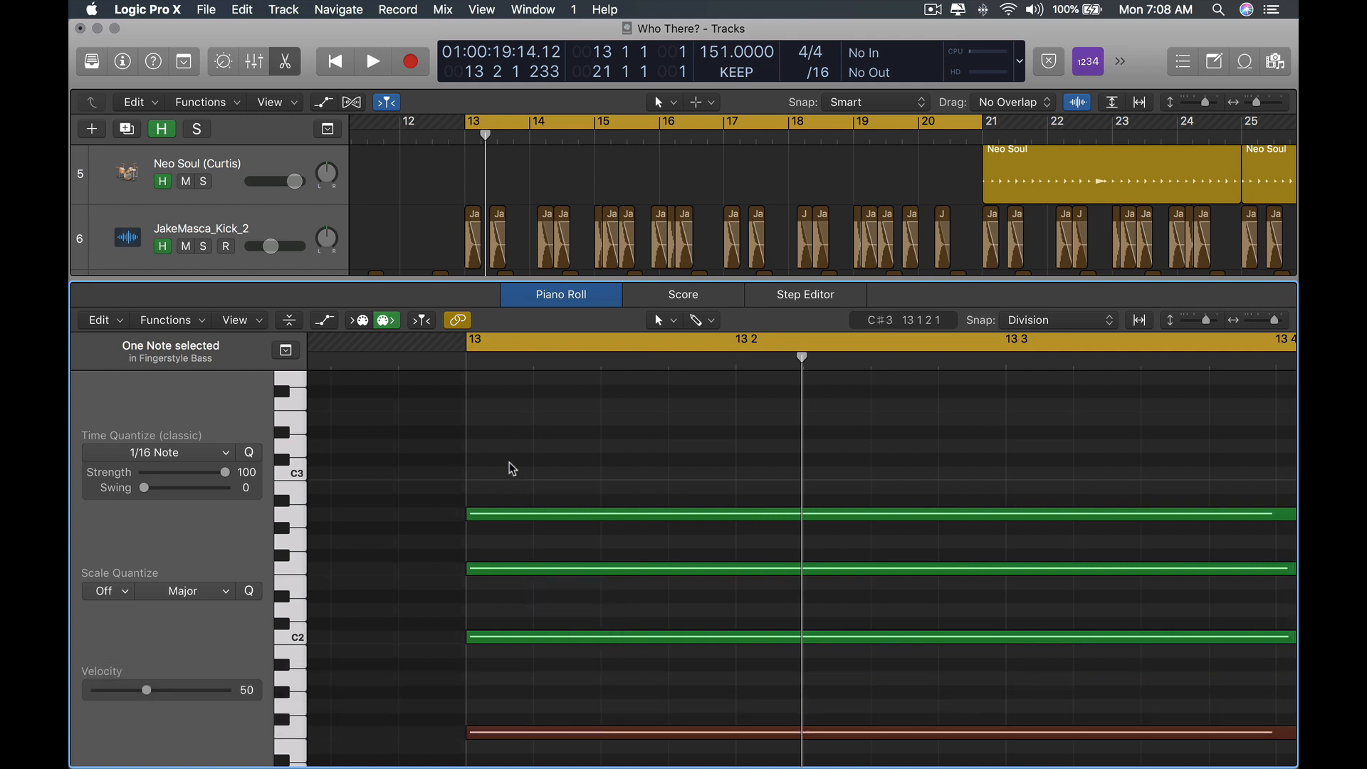
scroll(519, 460, "up", 3)
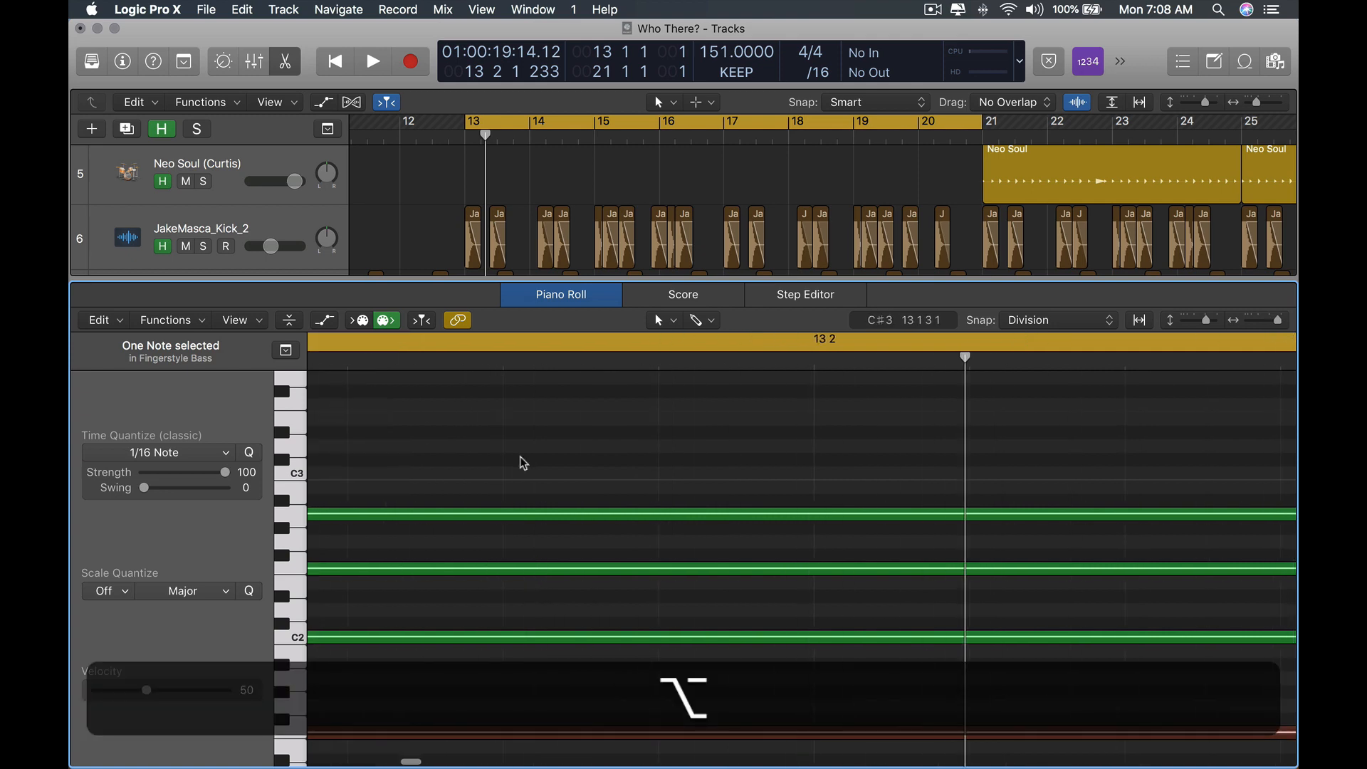
left_click(422, 456, "alt+super")
scroll(620, 470, "down", 2)
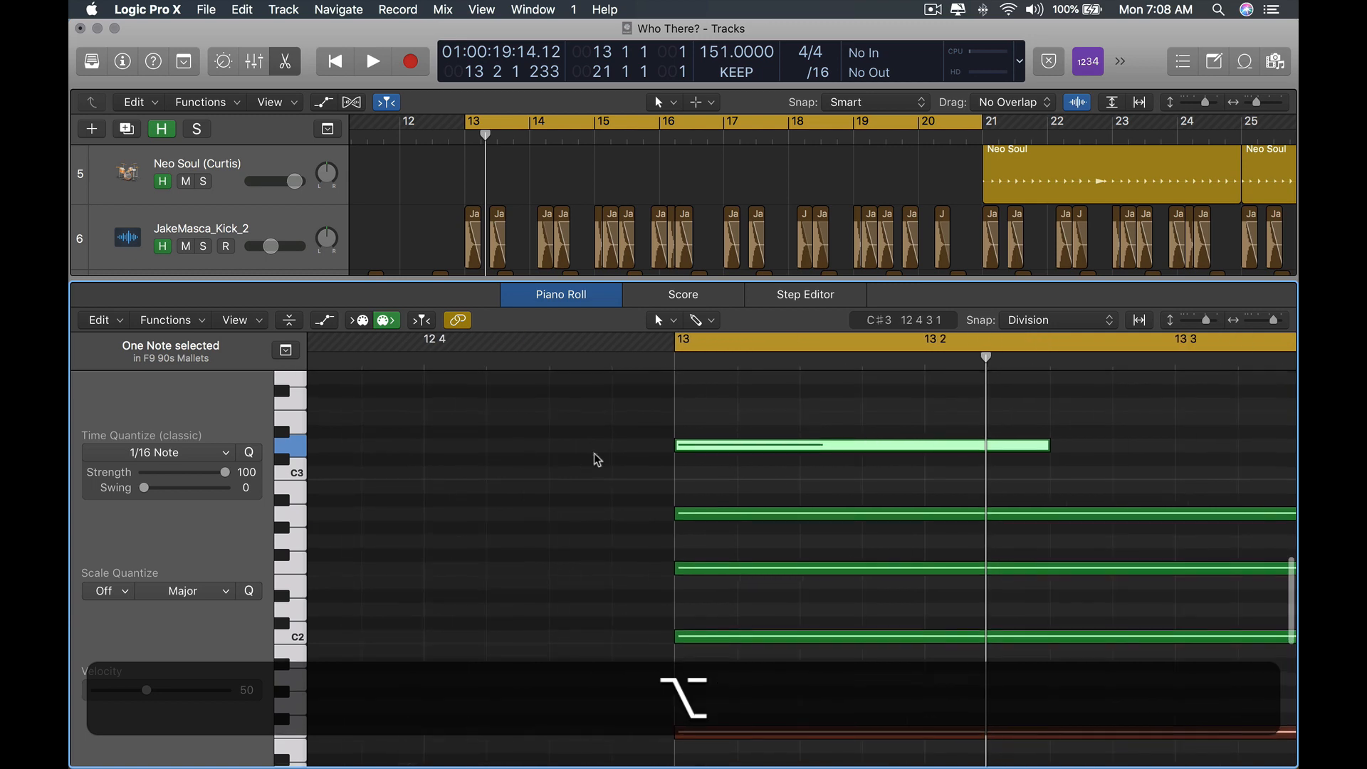
scroll(597, 460, "right", 5)
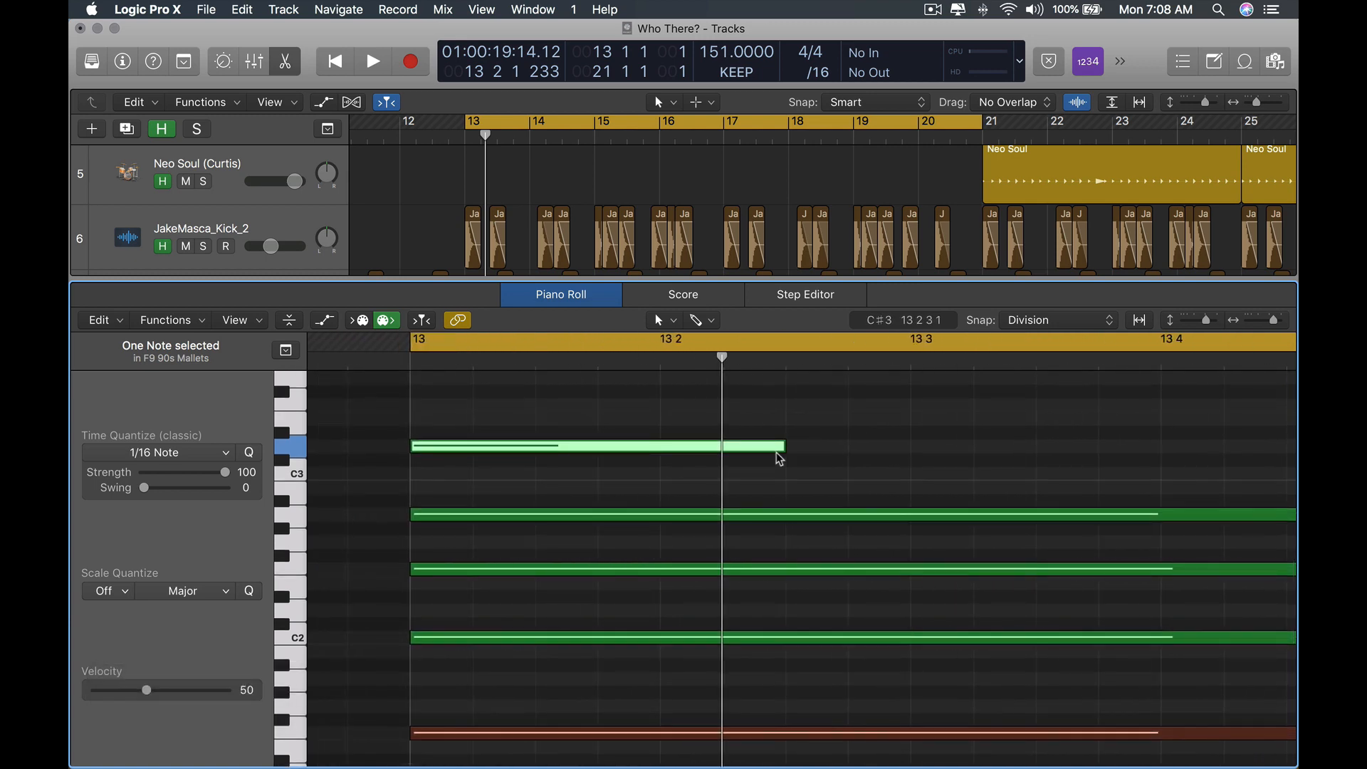
left_click_drag(781, 455, 476, 456)
left_click(557, 445)
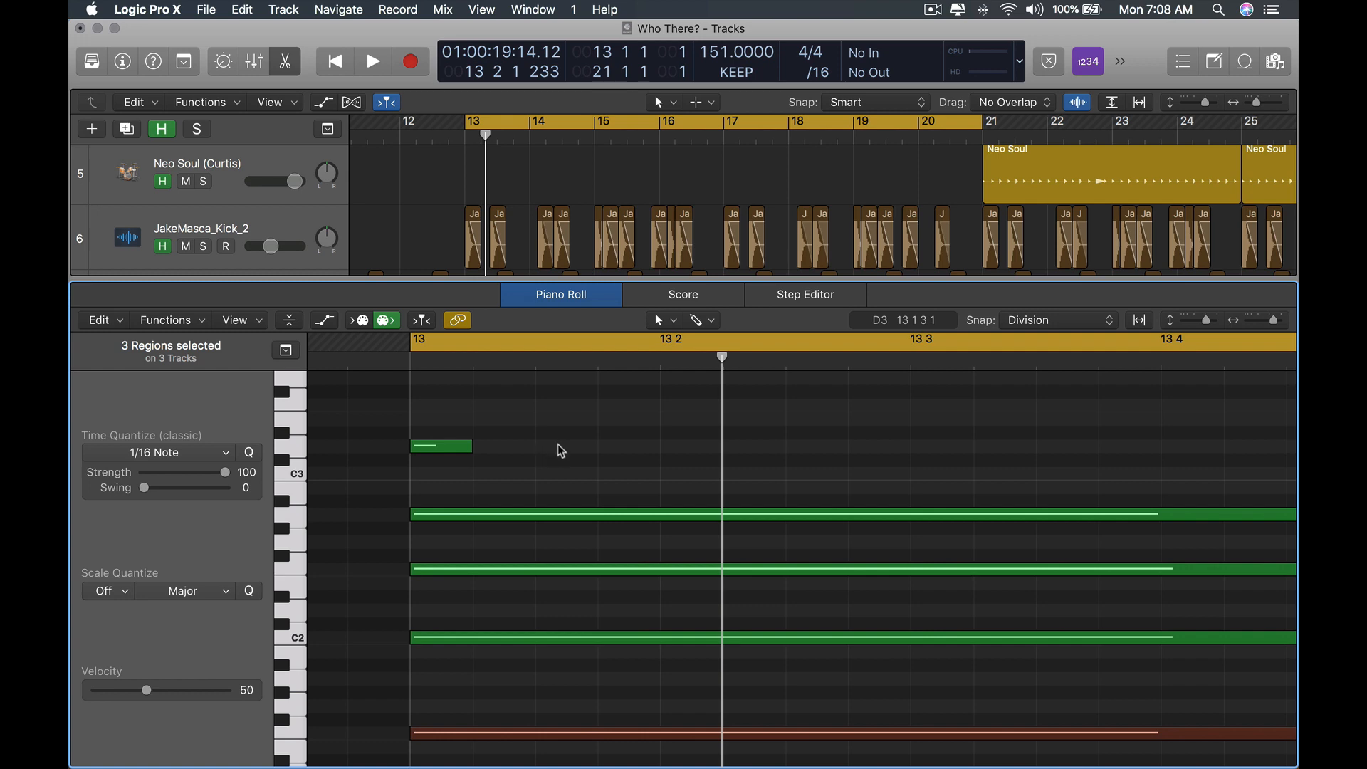
key("x")
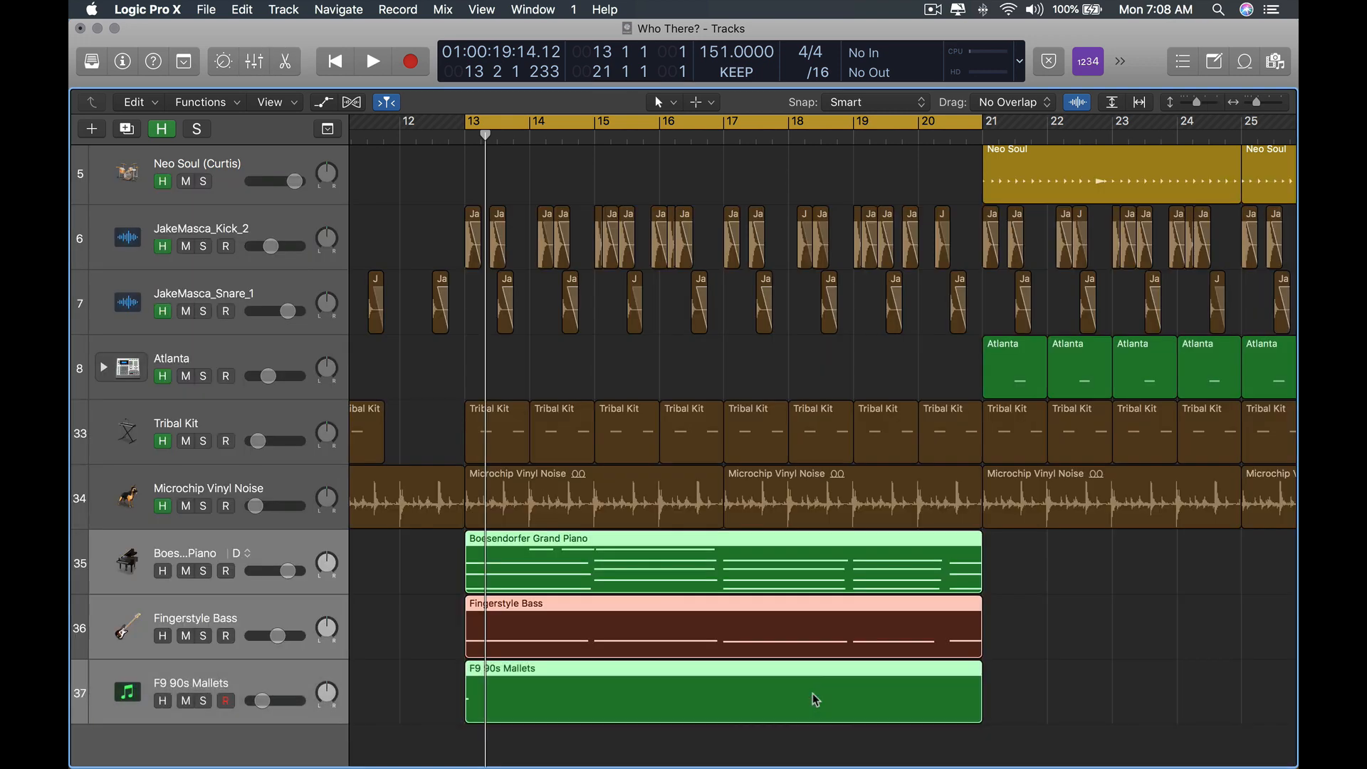
Colour the F9 90s Mallets region yellow.
key("alt")
left_click(926, 687)
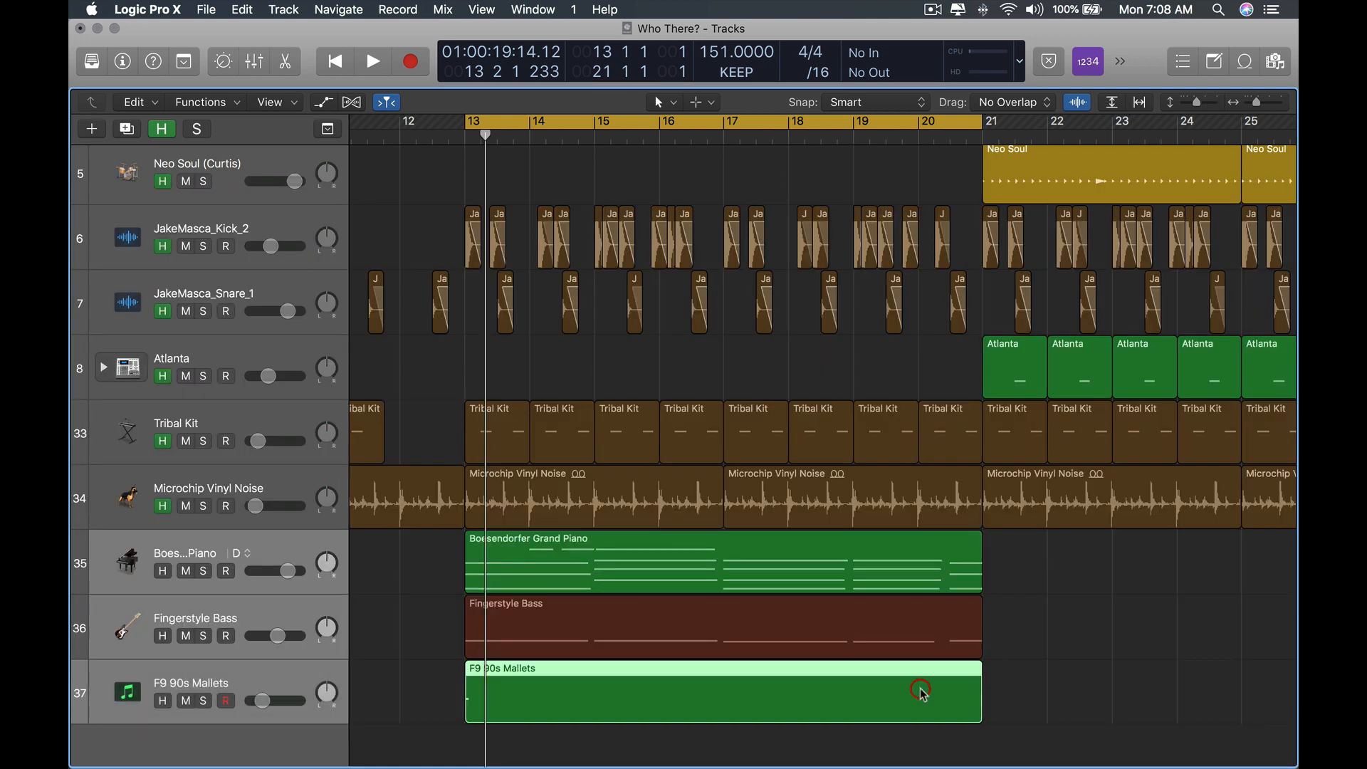
key("alt+c")
left_click(478, 268)
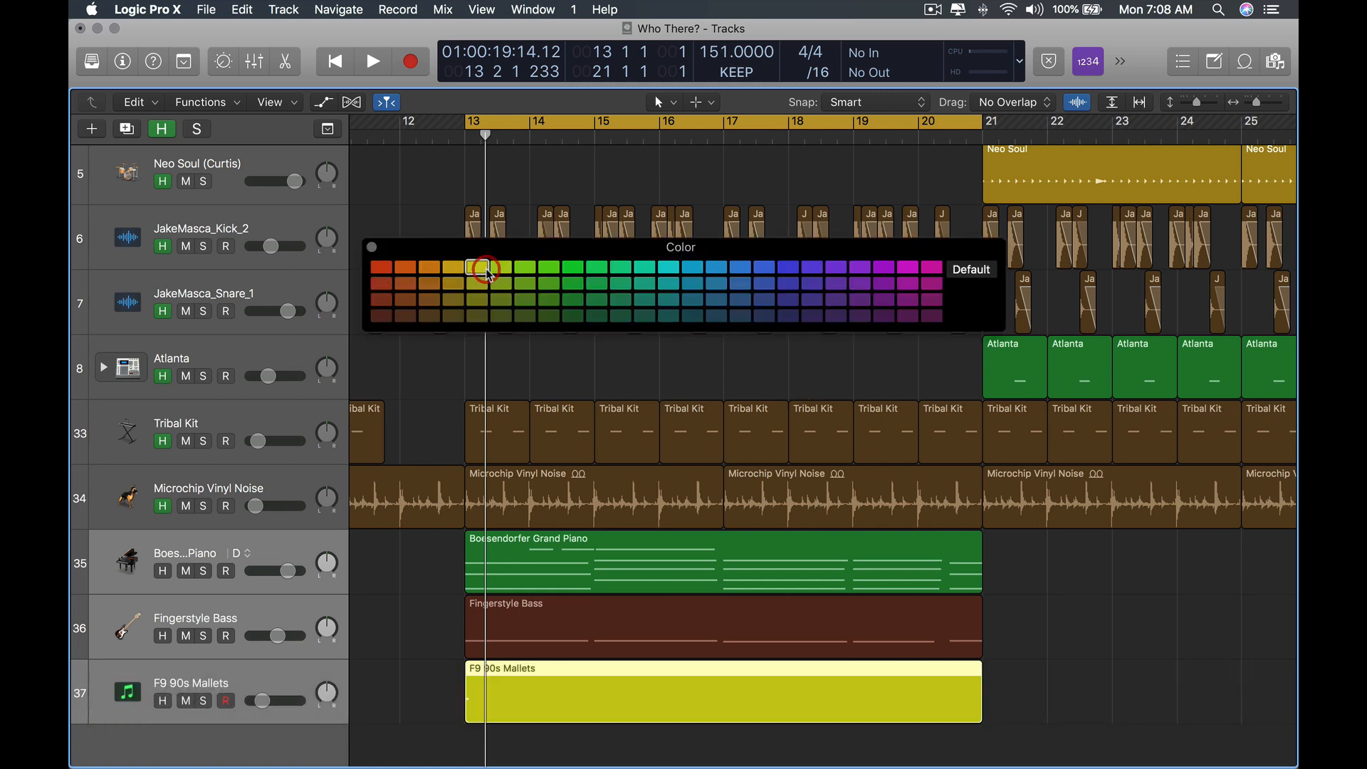
key("alt+c")
Show the piano and mallet regions together, move the mallet note down to A2, and play it.
key("alt+shift+c")
left_click(669, 645, "shift")
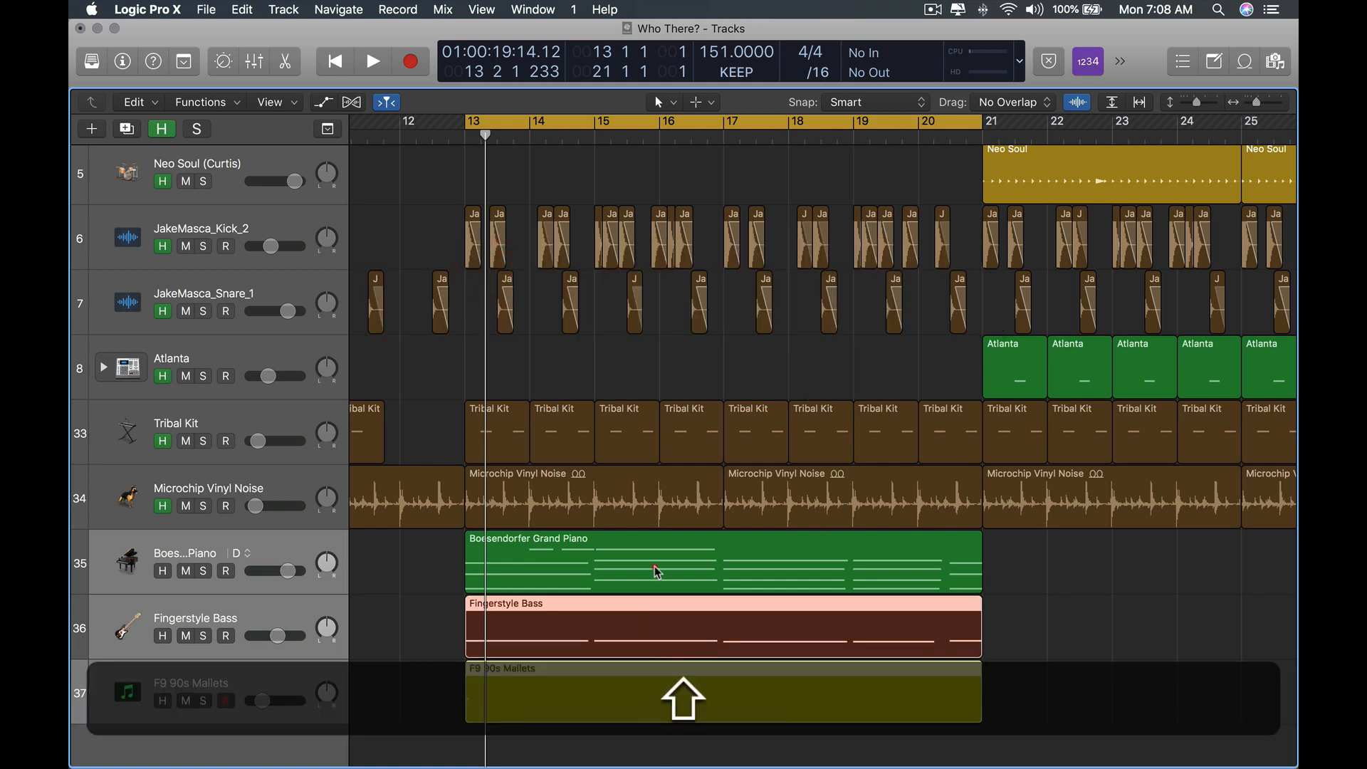
left_click(657, 572, "shift")
key("e")
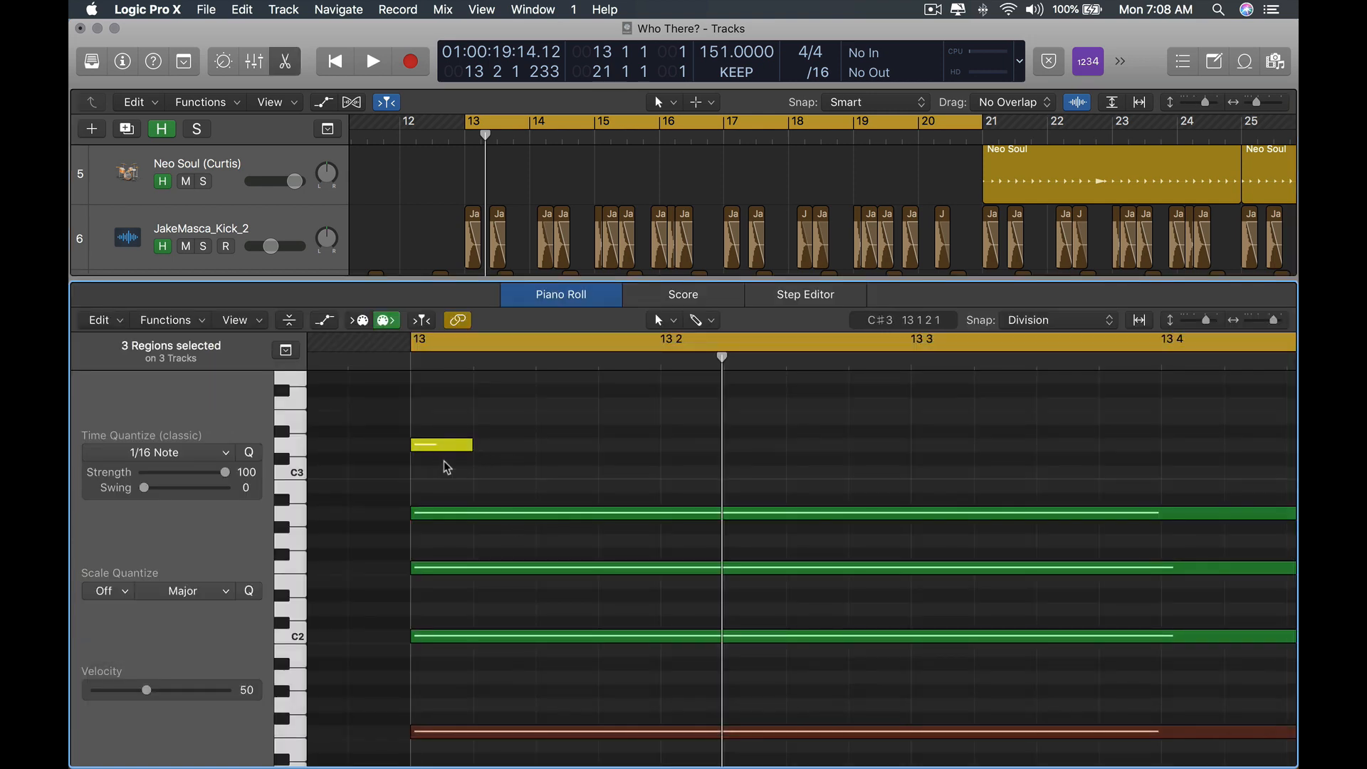
left_click_drag(444, 445, 442, 516)
key("space")
key("space")
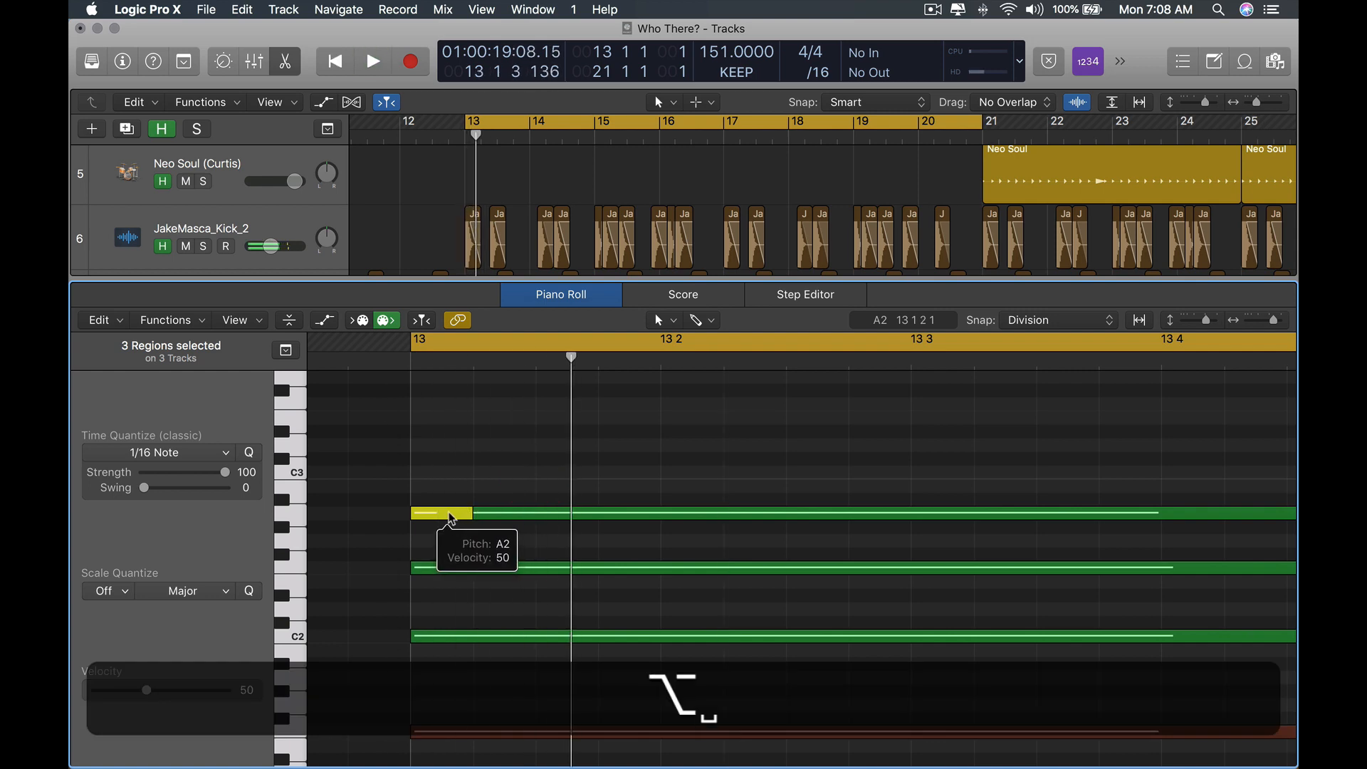
Copy the A2 mallet note to build a short rising five-note arpeggio across bar 13.
left_click_drag(445, 517, 726, 456)
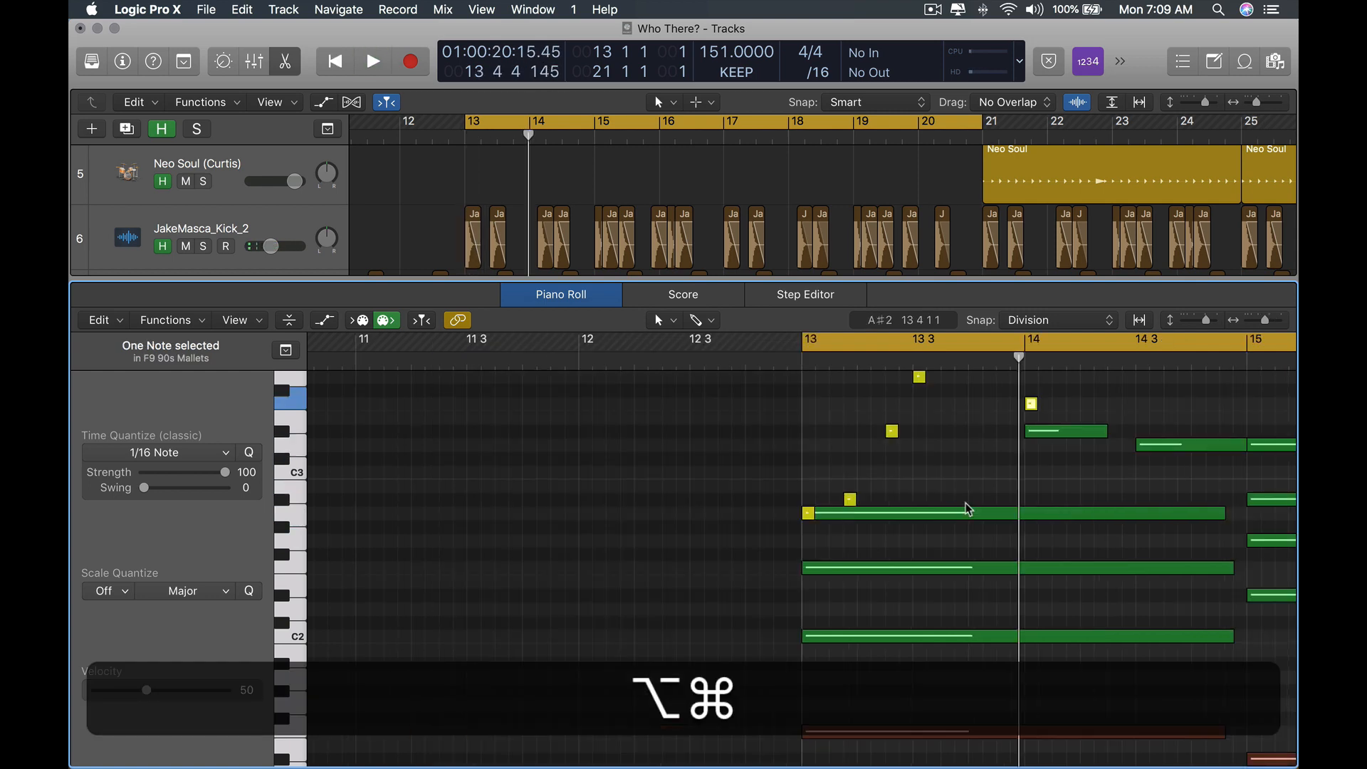
Open the mallet region alone, select its five notes and repeat them so the pattern plays again from bar 15.
scroll(970, 507, "right", 5)
scroll(776, 496, "right", 3)
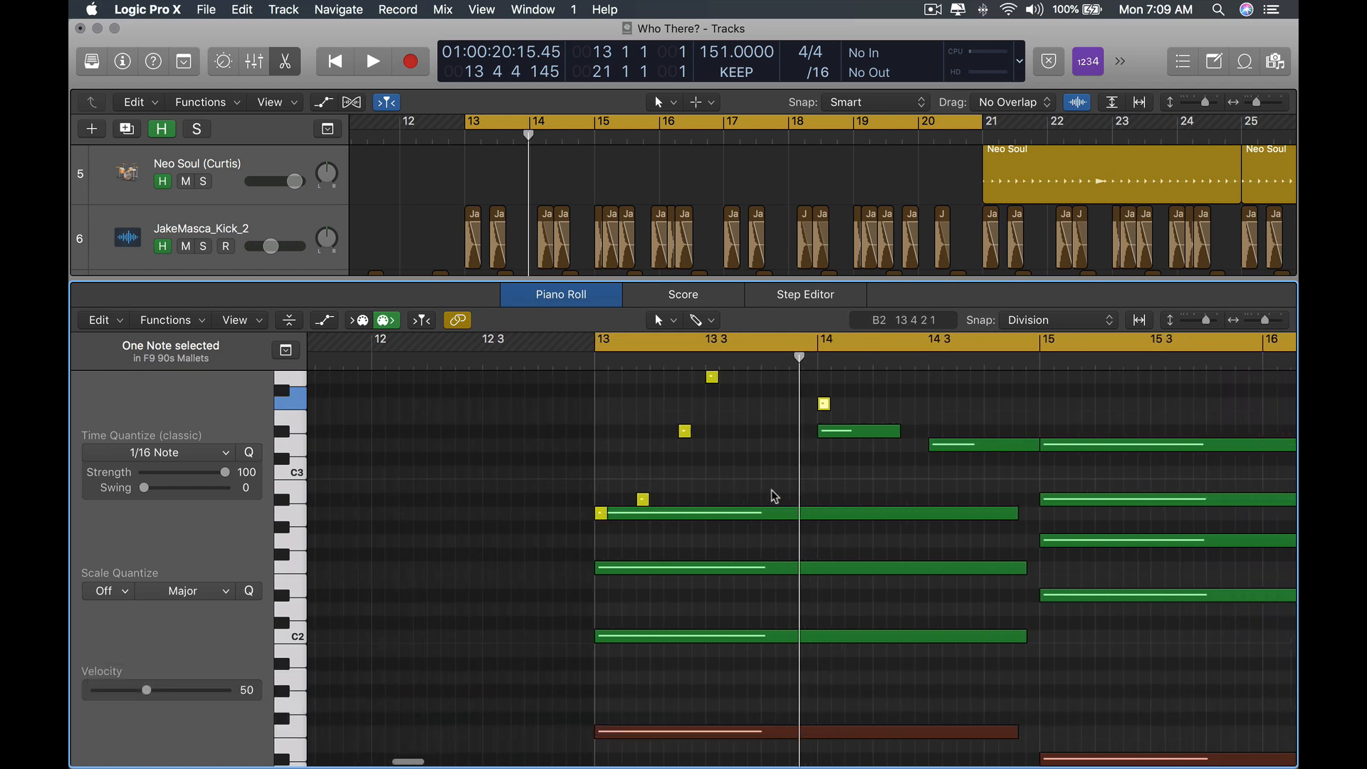
left_click(643, 492)
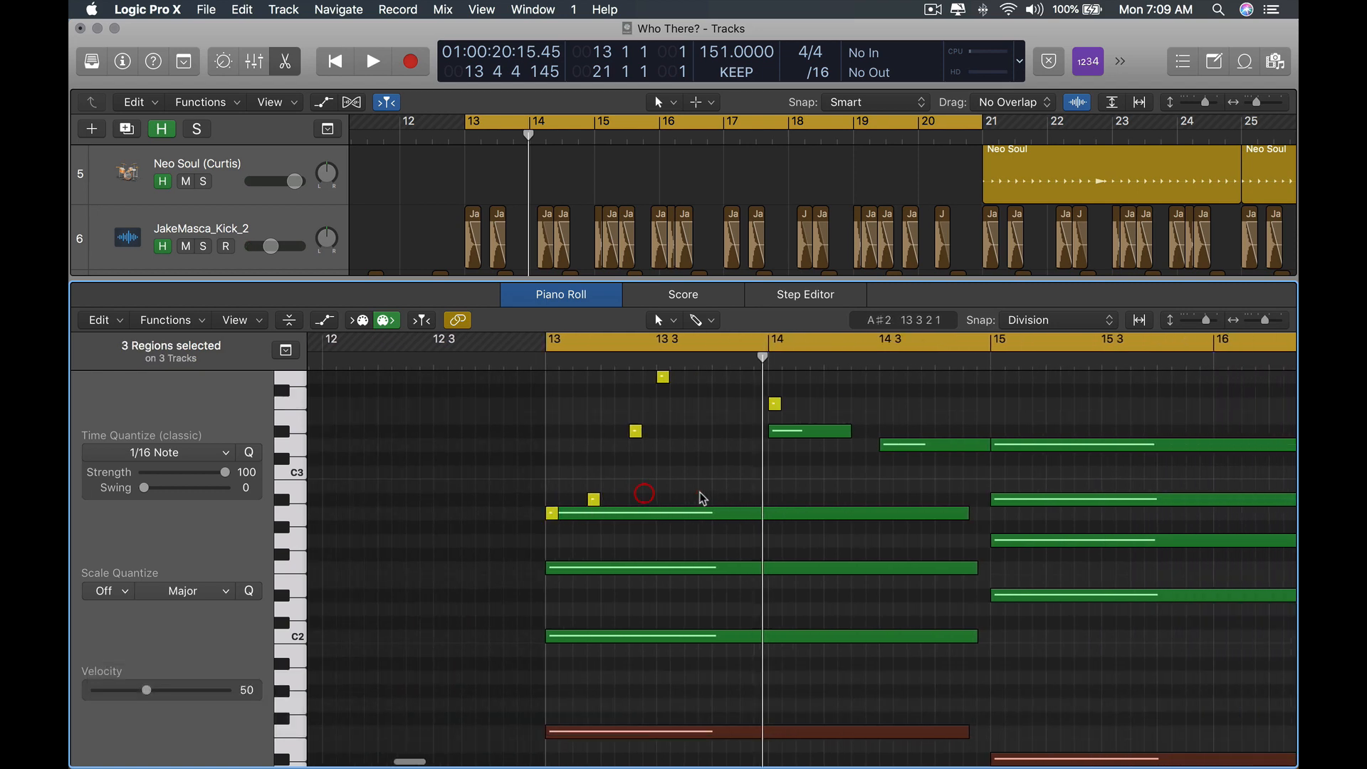
scroll(728, 491, "right", 3)
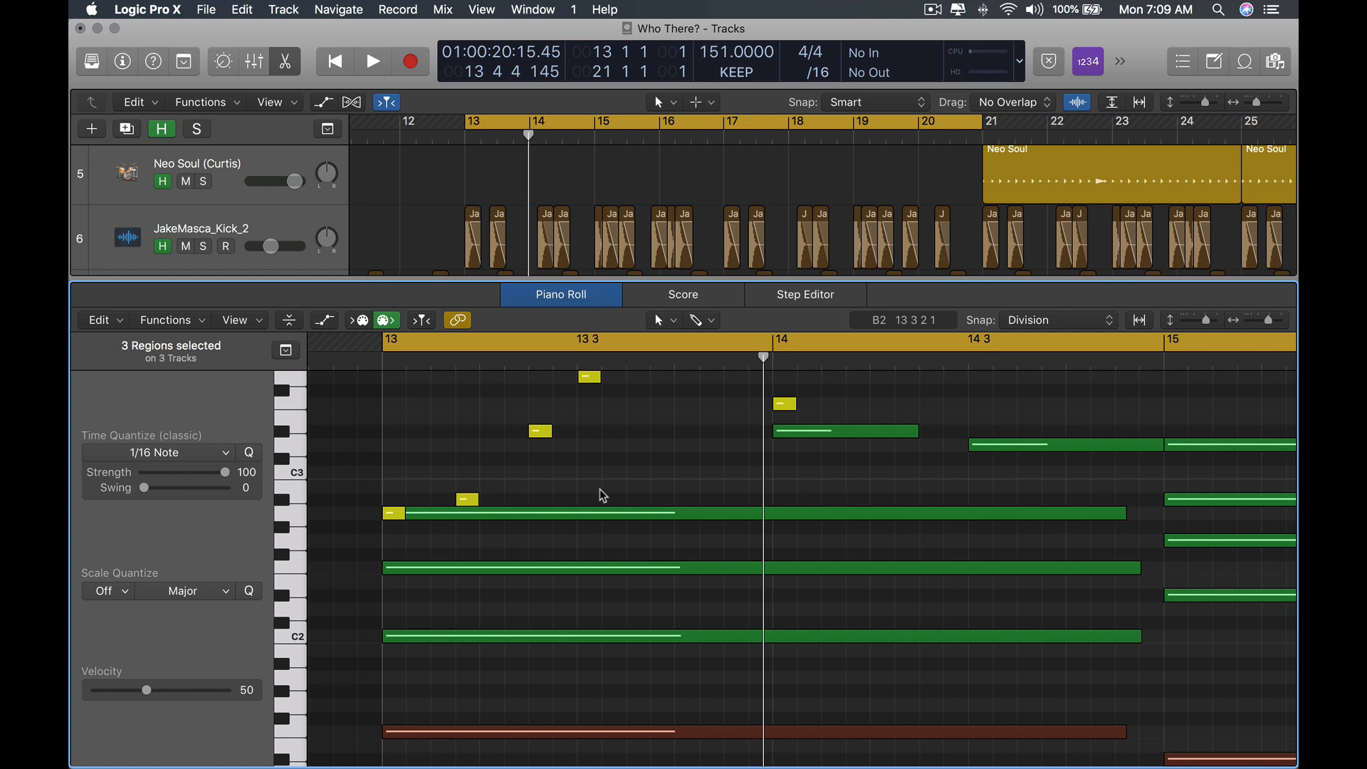
double_click(464, 502)
left_click(644, 513)
key("alt")
scroll(687, 497, "down", 3)
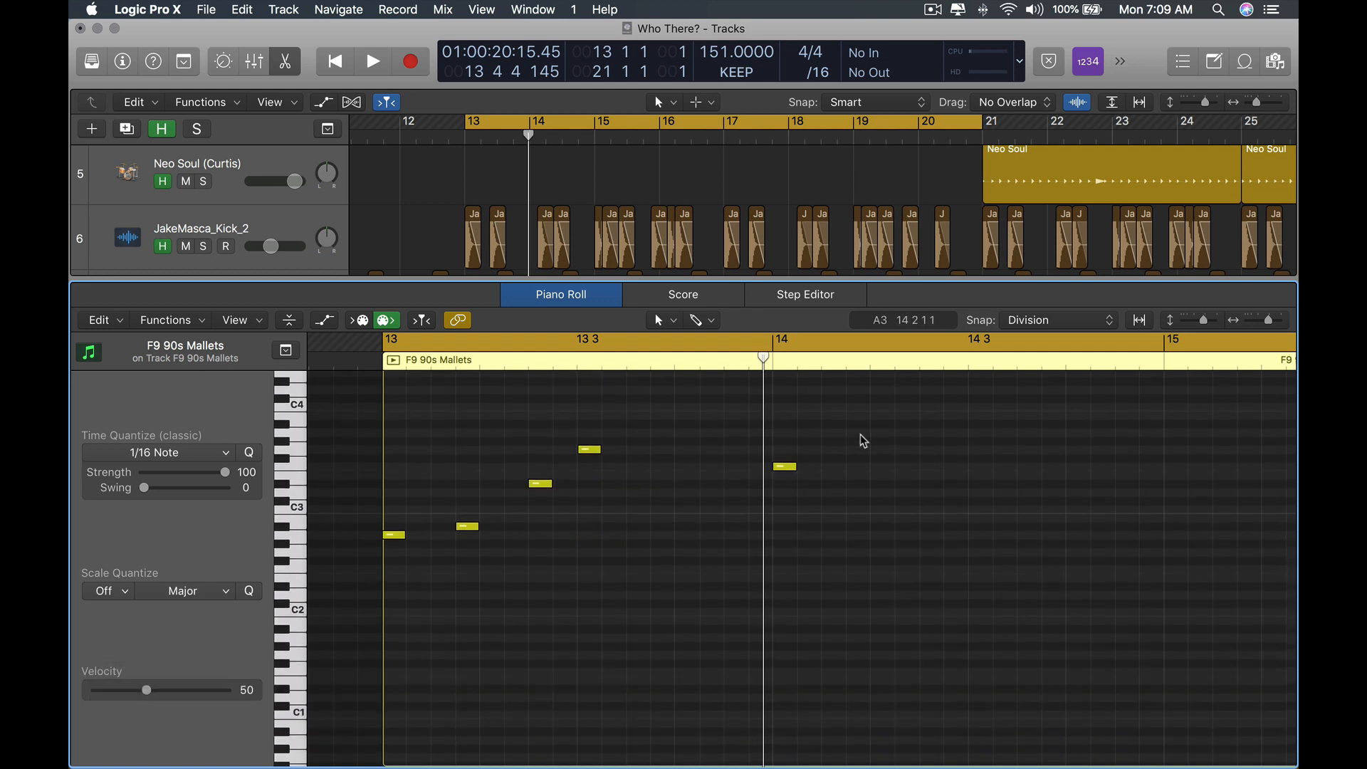
left_click_drag(870, 436, 338, 559)
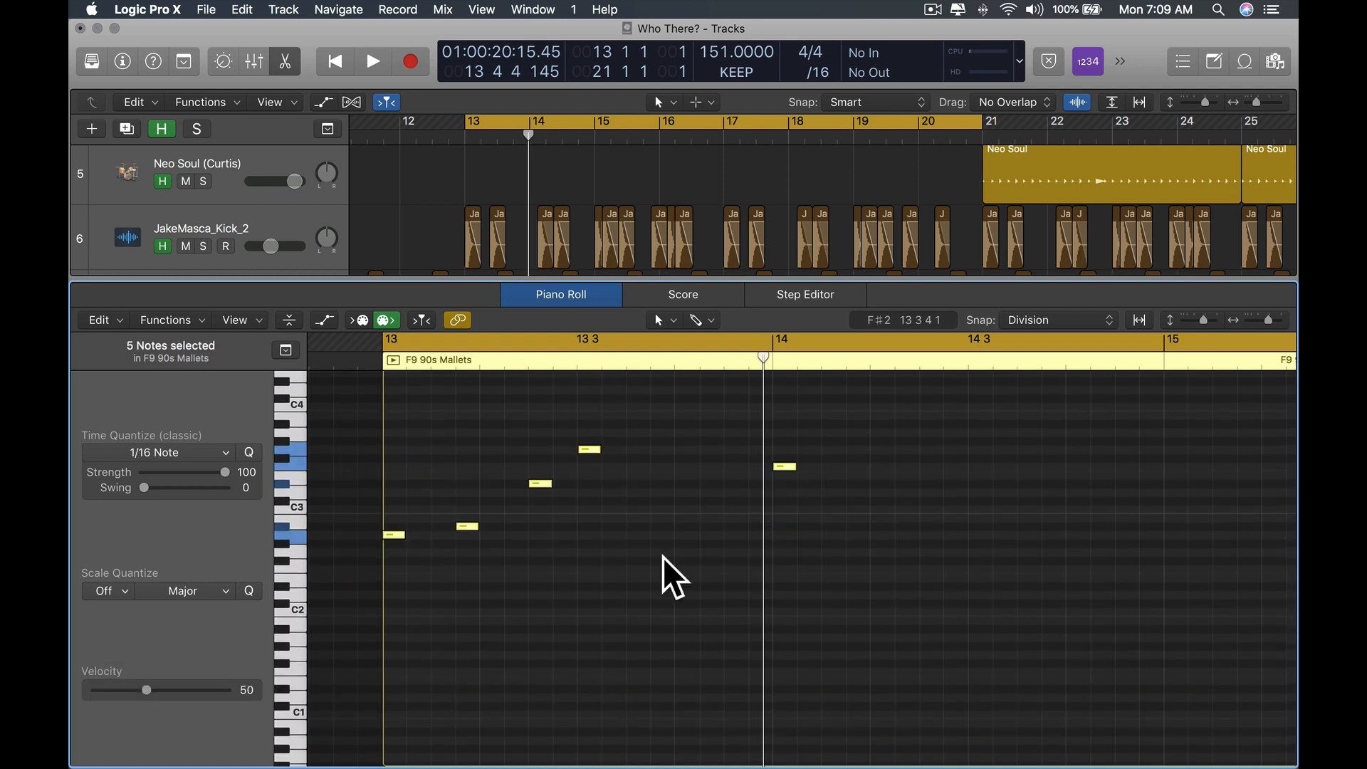
key("super+r")
key("alt+super+r")
key("alt+super+r")
key("alt+super+z")
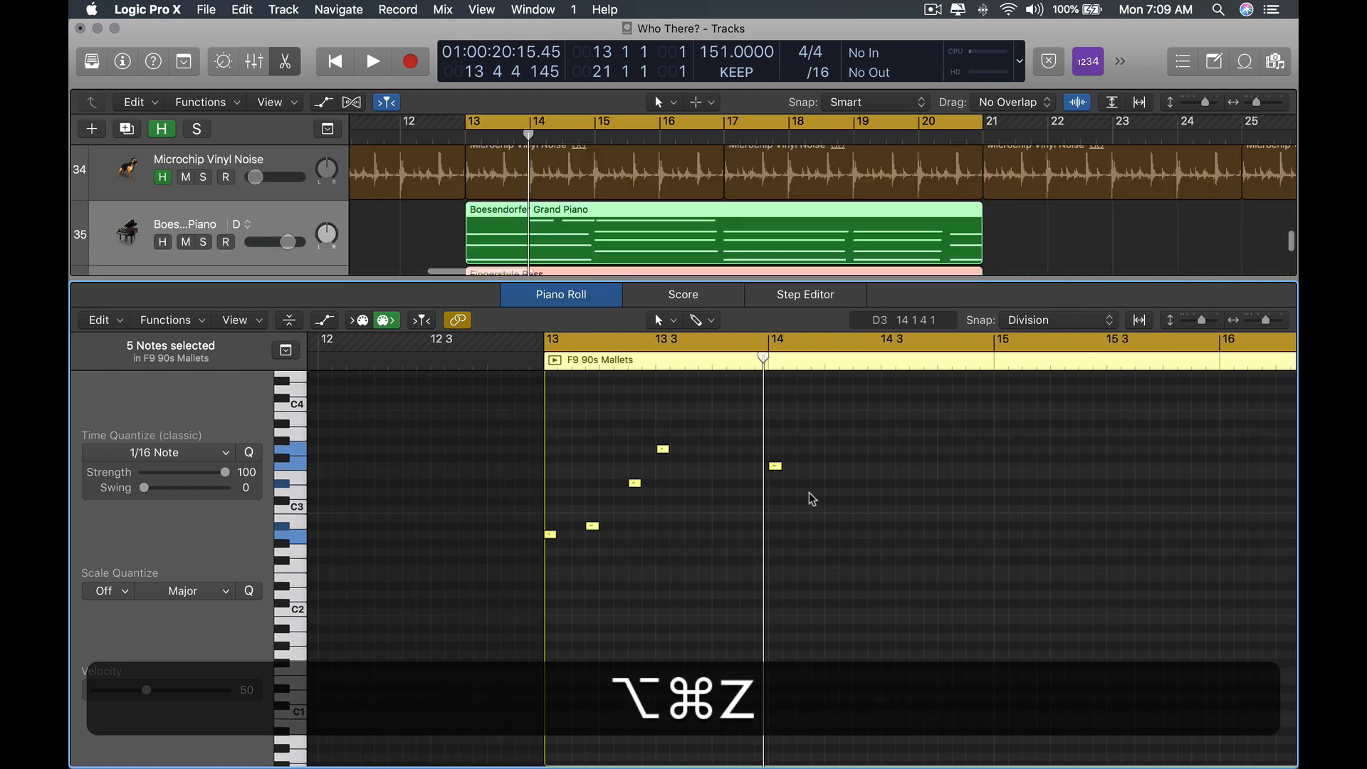
key("super+r")
Play back the mallet pattern from bar 13 to hear it against the chords.
scroll(789, 507, "down", 5)
key("alt+super+space")
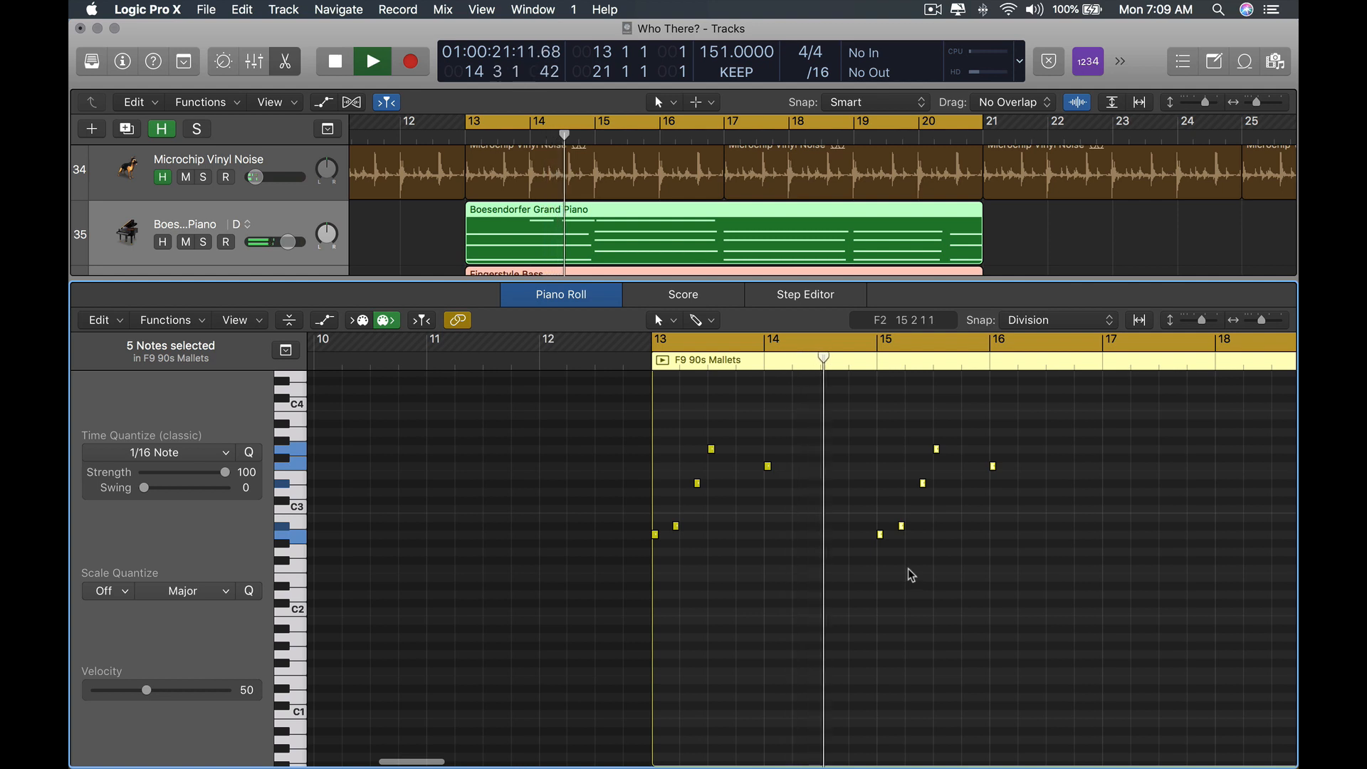
scroll(857, 548, "right", 3)
key("space")
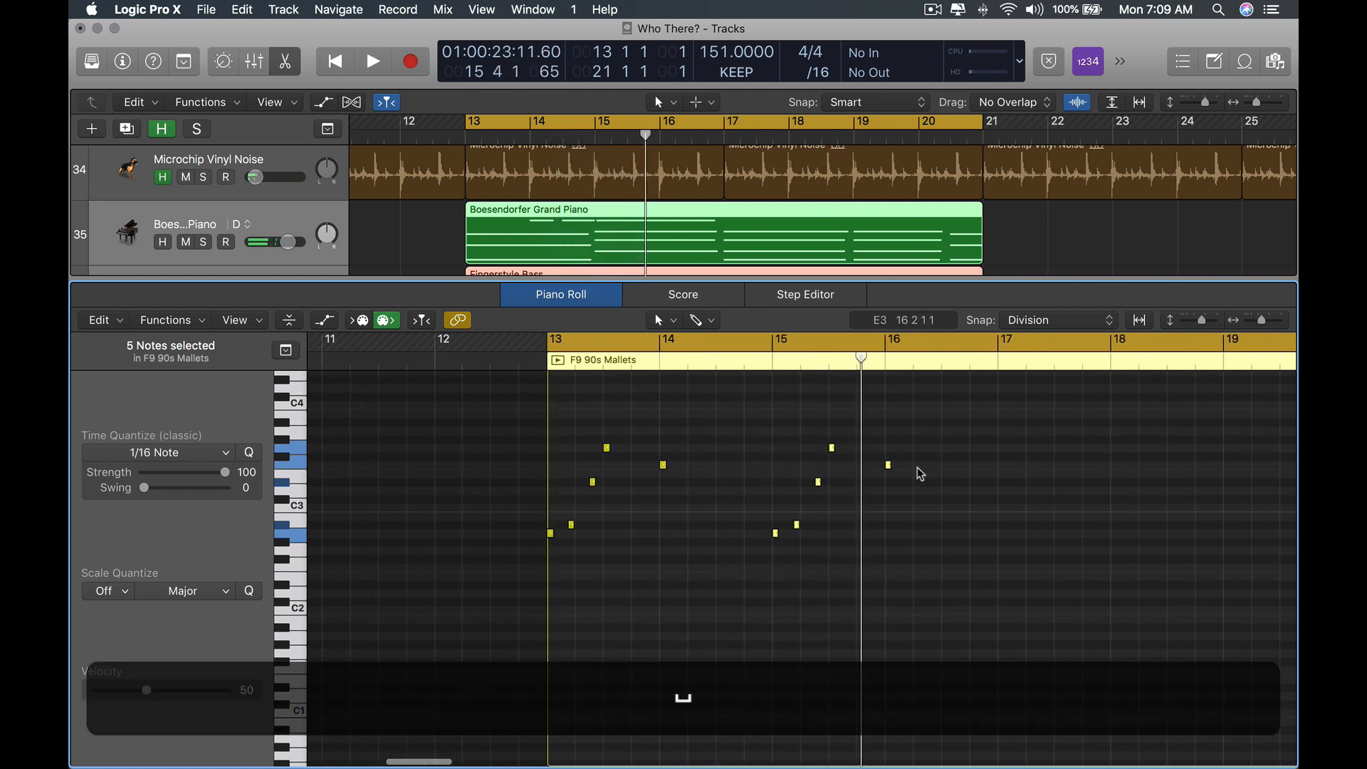
Lower the last note of both mallet phrases two semitones to D#3 and play the section again.
left_click(887, 465)
left_click_drag(681, 457, 663, 487)
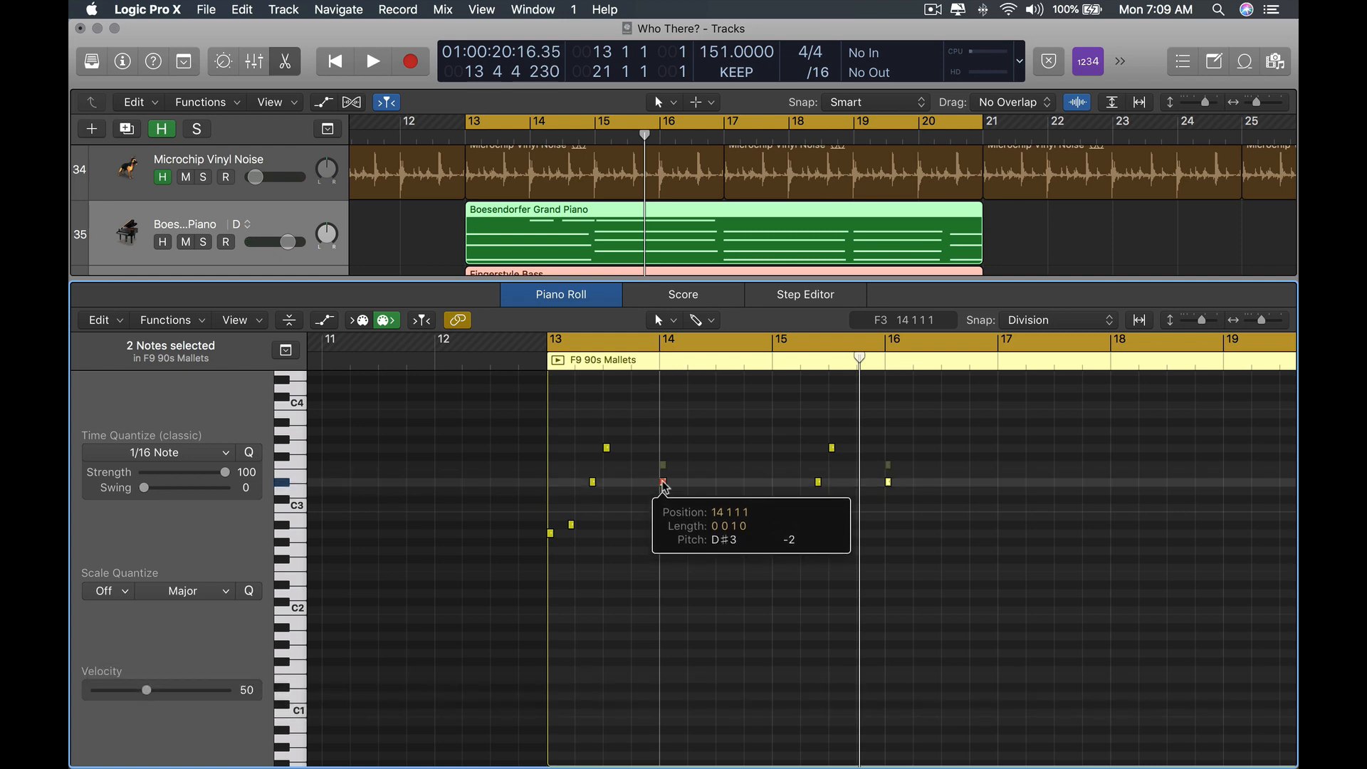
key("space")
left_click(742, 527)
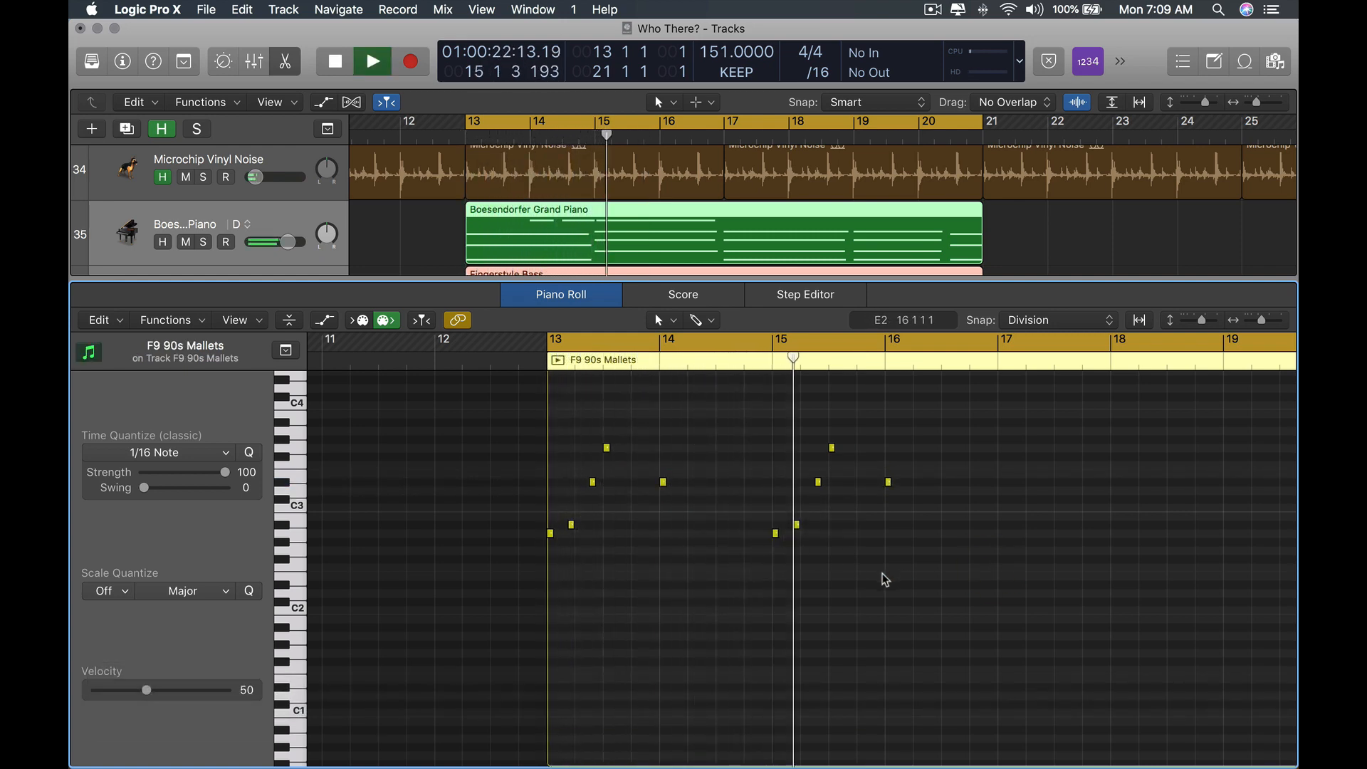
Stop playback, select all ten mallet notes and repeat them so the arpeggio pattern continues through bar 20.
key("space")
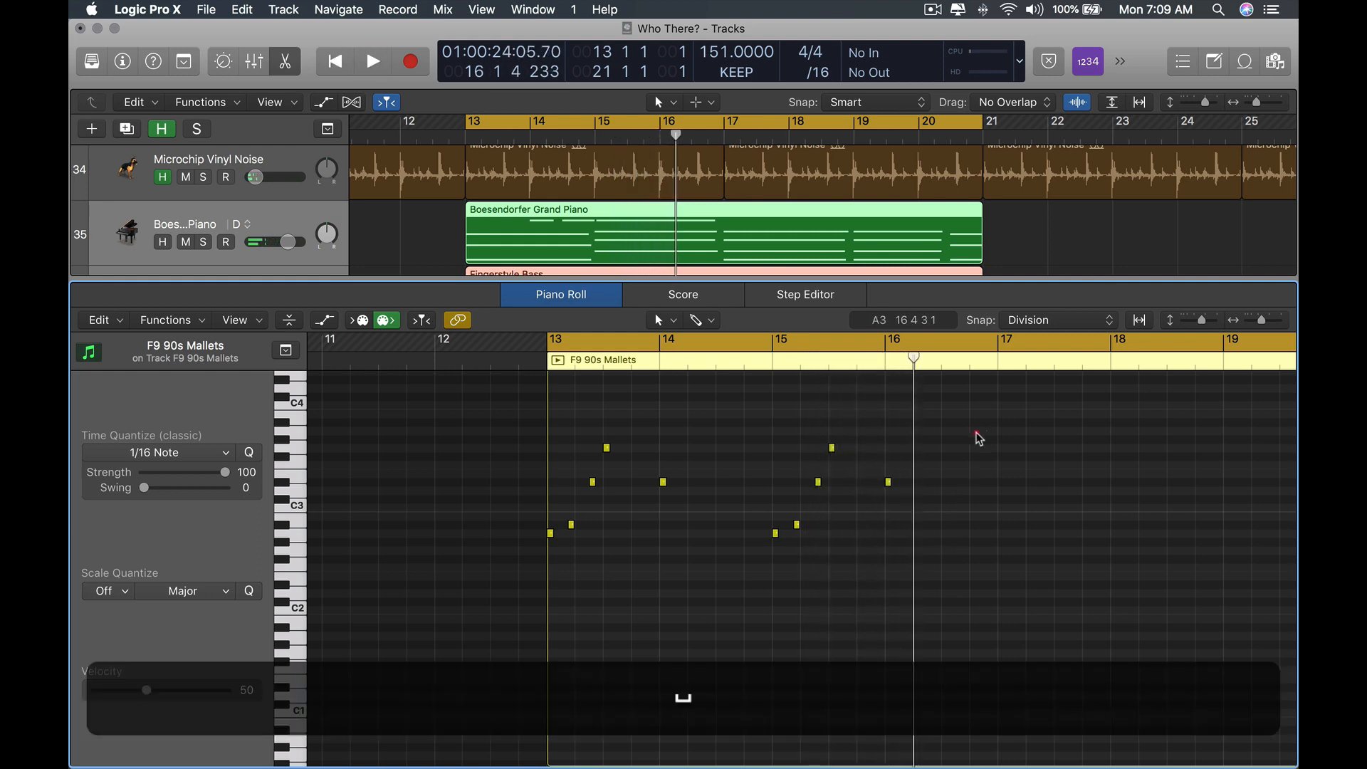
left_click_drag(987, 432, 557, 585)
key("super+r")
scroll(763, 587, "right", 5)
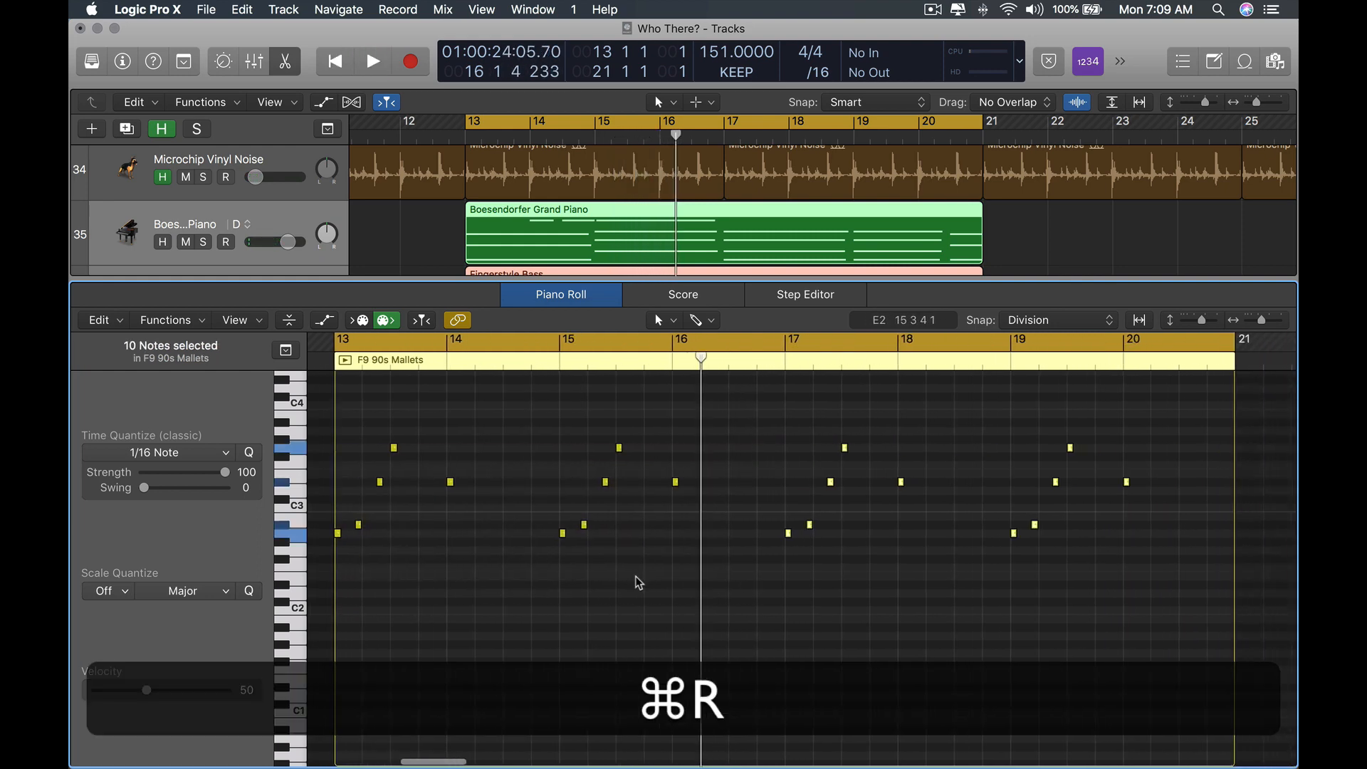
Show the piano, bass and mallet regions together in the editor and move the A#2 mallet note in bar 15 to beat 2.
left_click(520, 514)
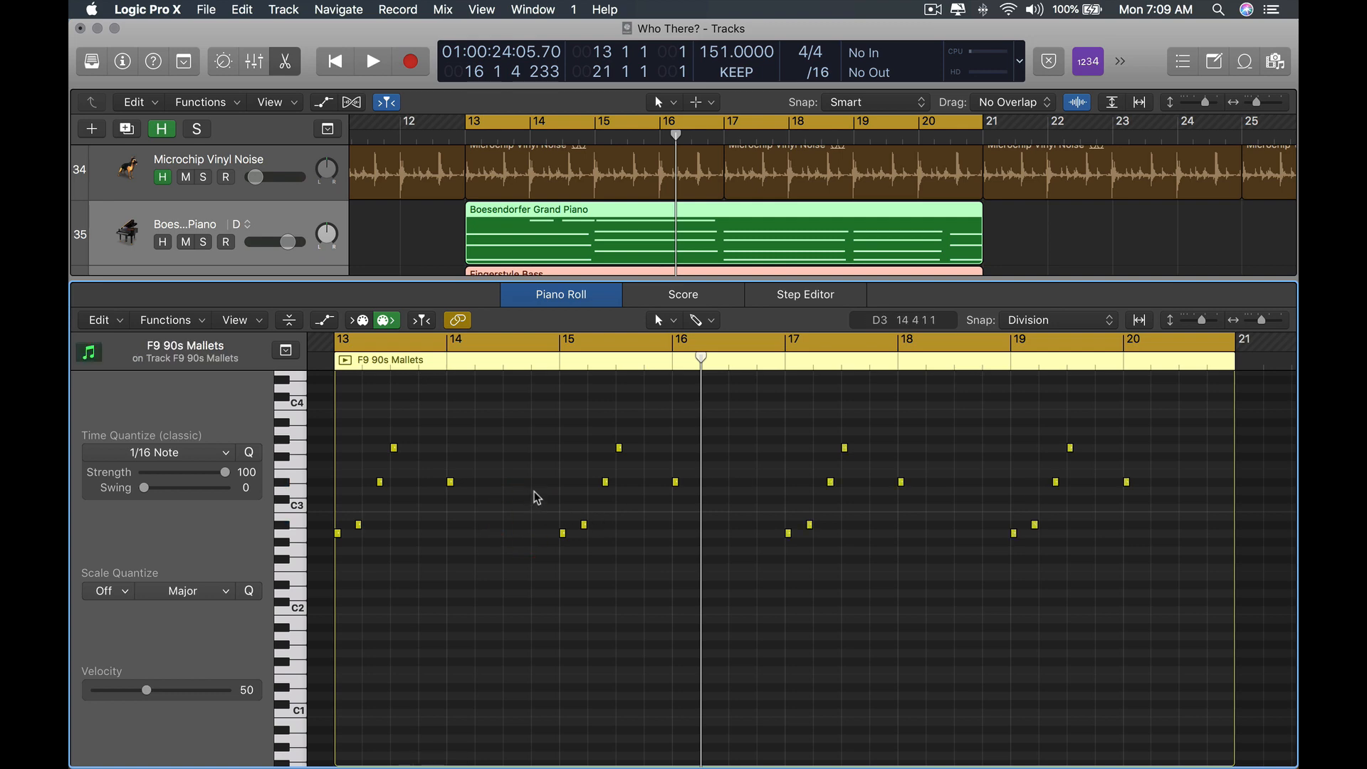
double_click(528, 491)
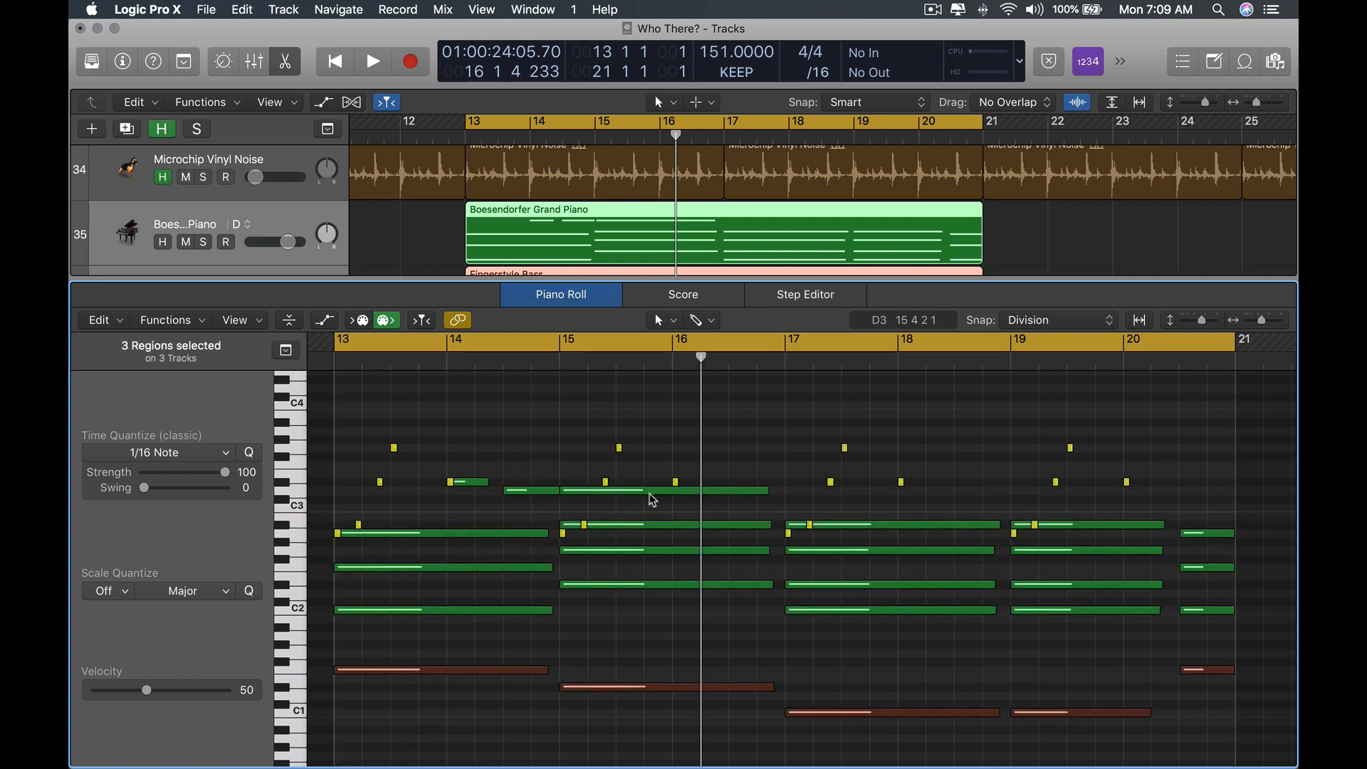
scroll(809, 564, "up", 6, "alt")
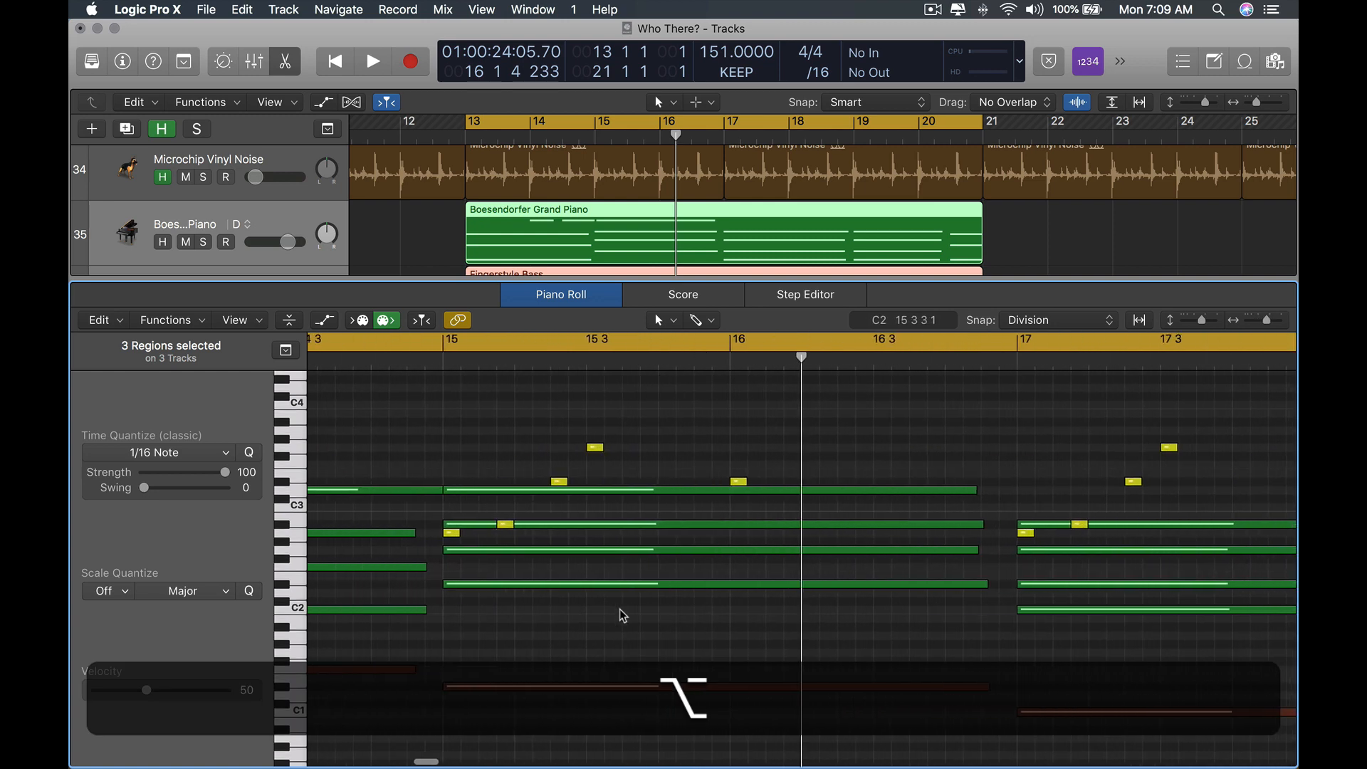
scroll(660, 619, "up", 3, "alt")
scroll(648, 618, "left", 4)
scroll(506, 639, "left", 8)
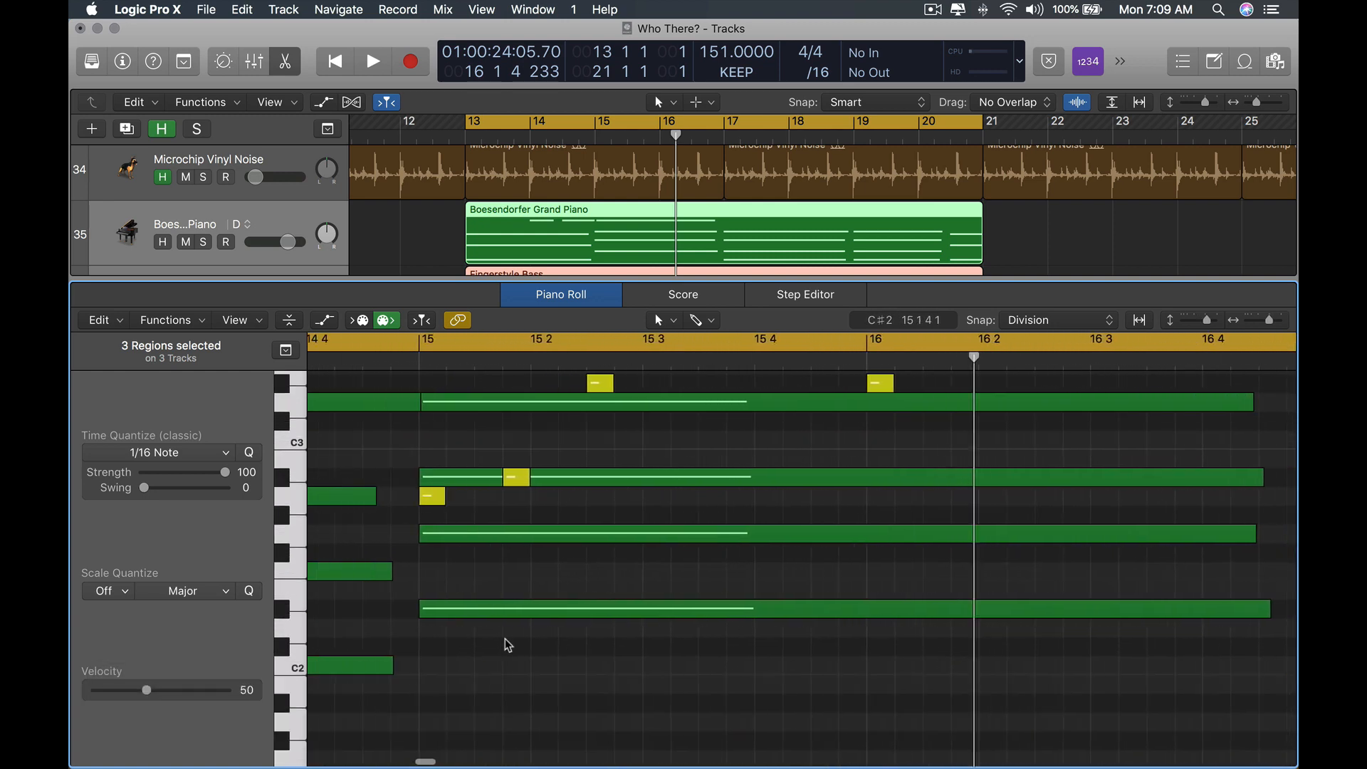
scroll(827, 627, "right", 4)
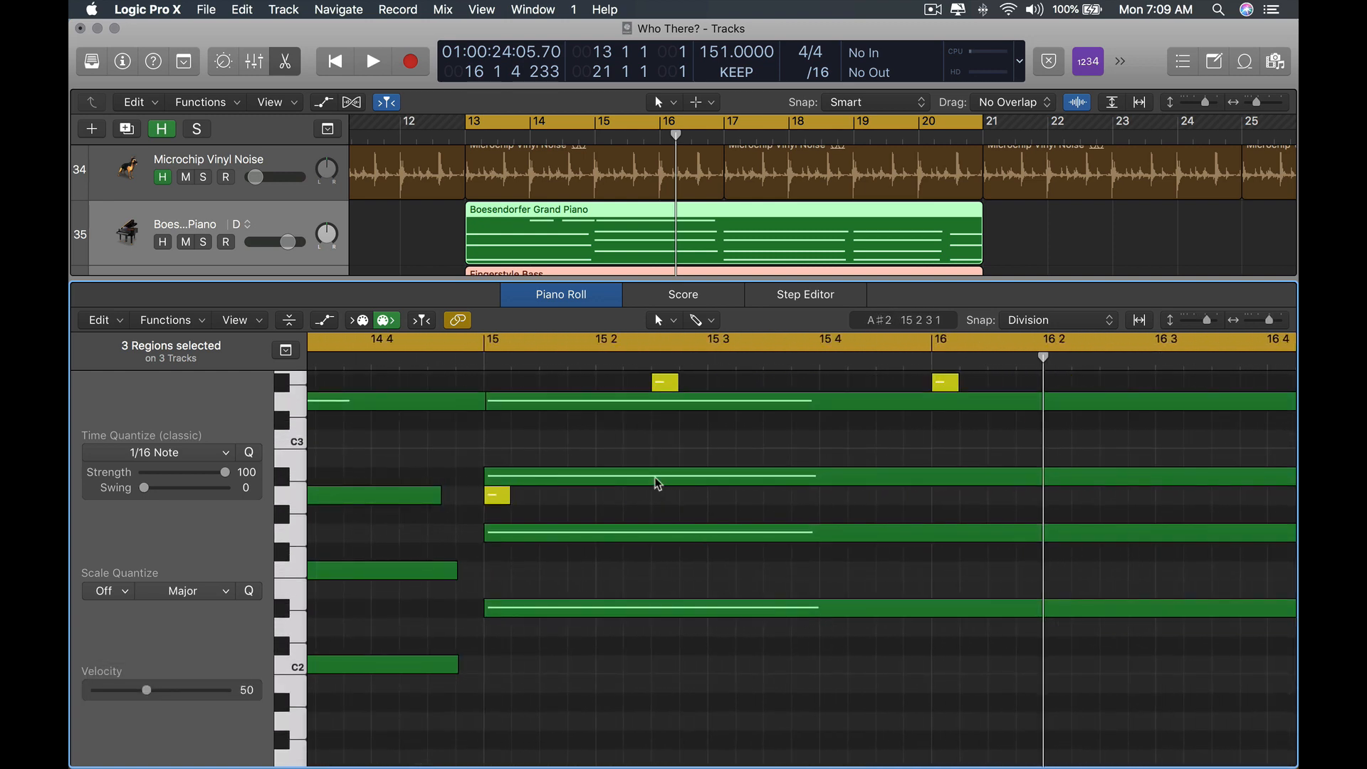
left_click_drag(639, 482, 583, 481)
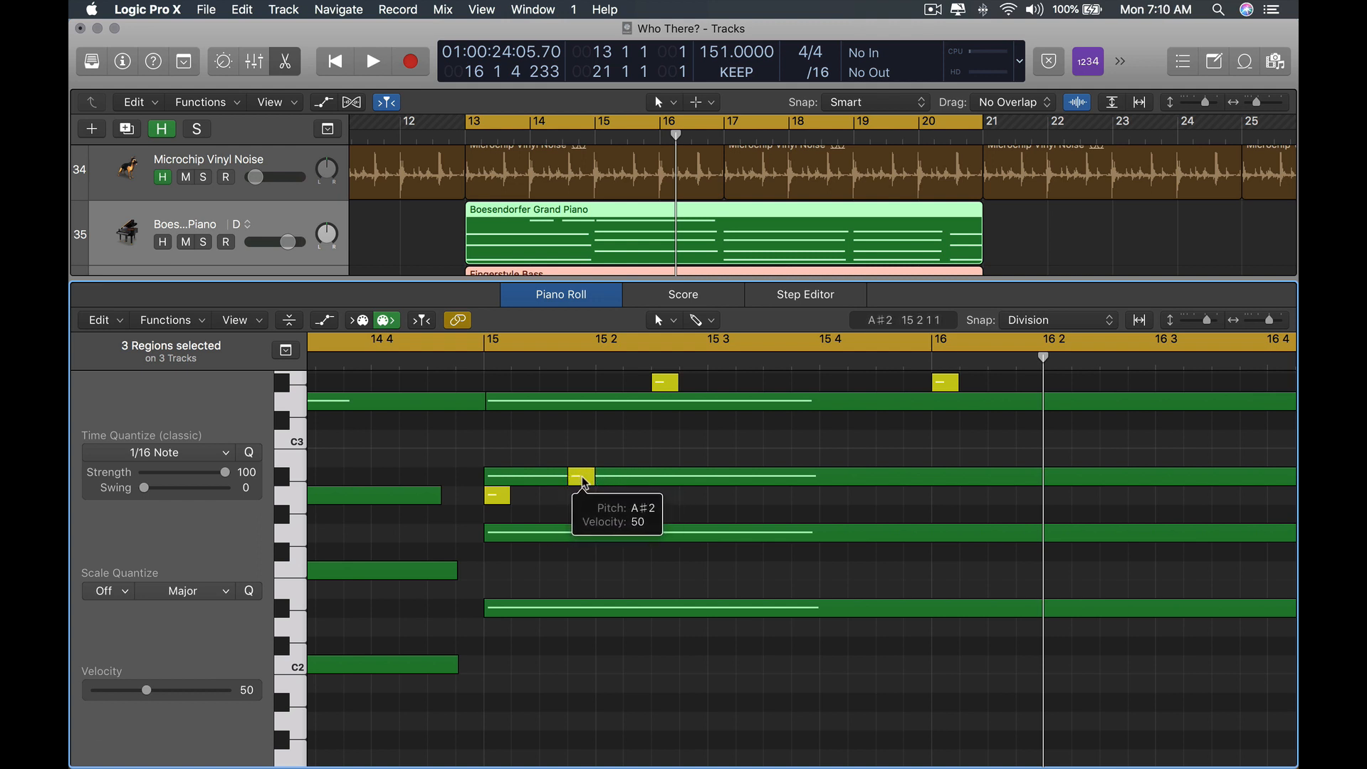
Examine the mallet notes against the piano chords and bass line across bars 13 to 20.
scroll(583, 482, "down", 3, "alt")
double_click(764, 481)
left_click_drag(762, 482, 765, 486)
scroll(726, 467, "down", 4, "alt")
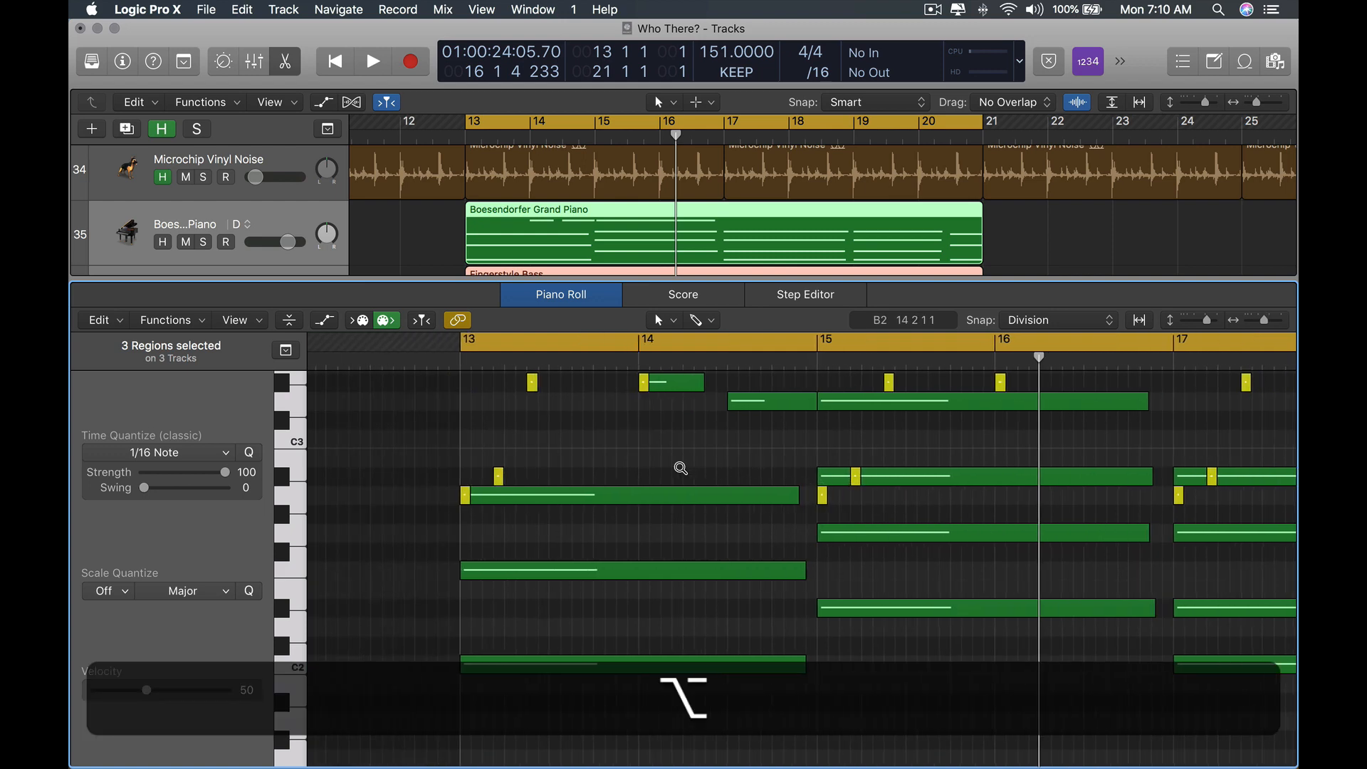
scroll(682, 472, "right", 5)
scroll(681, 473, "up", 2)
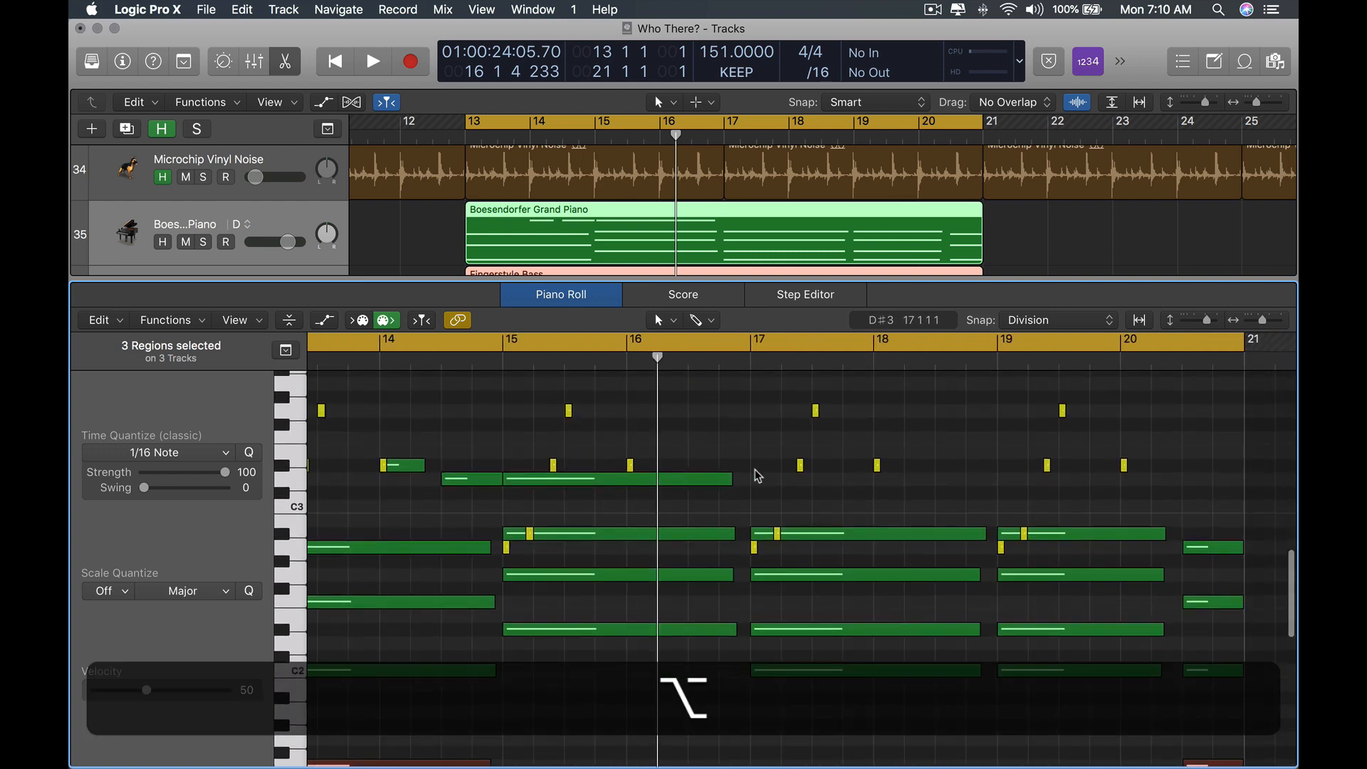
scroll(742, 464, "down", 5)
scroll(742, 526, "left", 3, "alt")
scroll(742, 527, "down", 3, "alt")
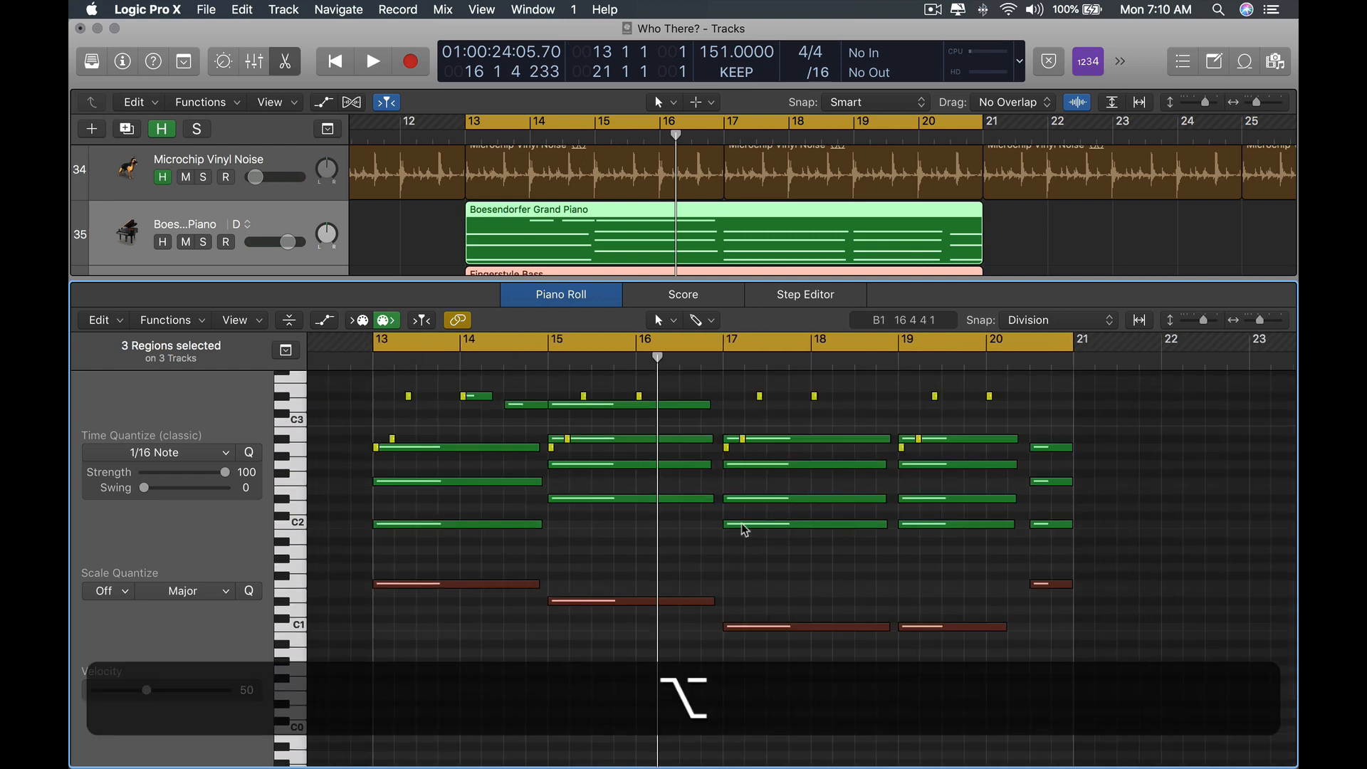
Close the editor and select the Fingerstyle Bass track in the tracks area.
left_click(918, 590)
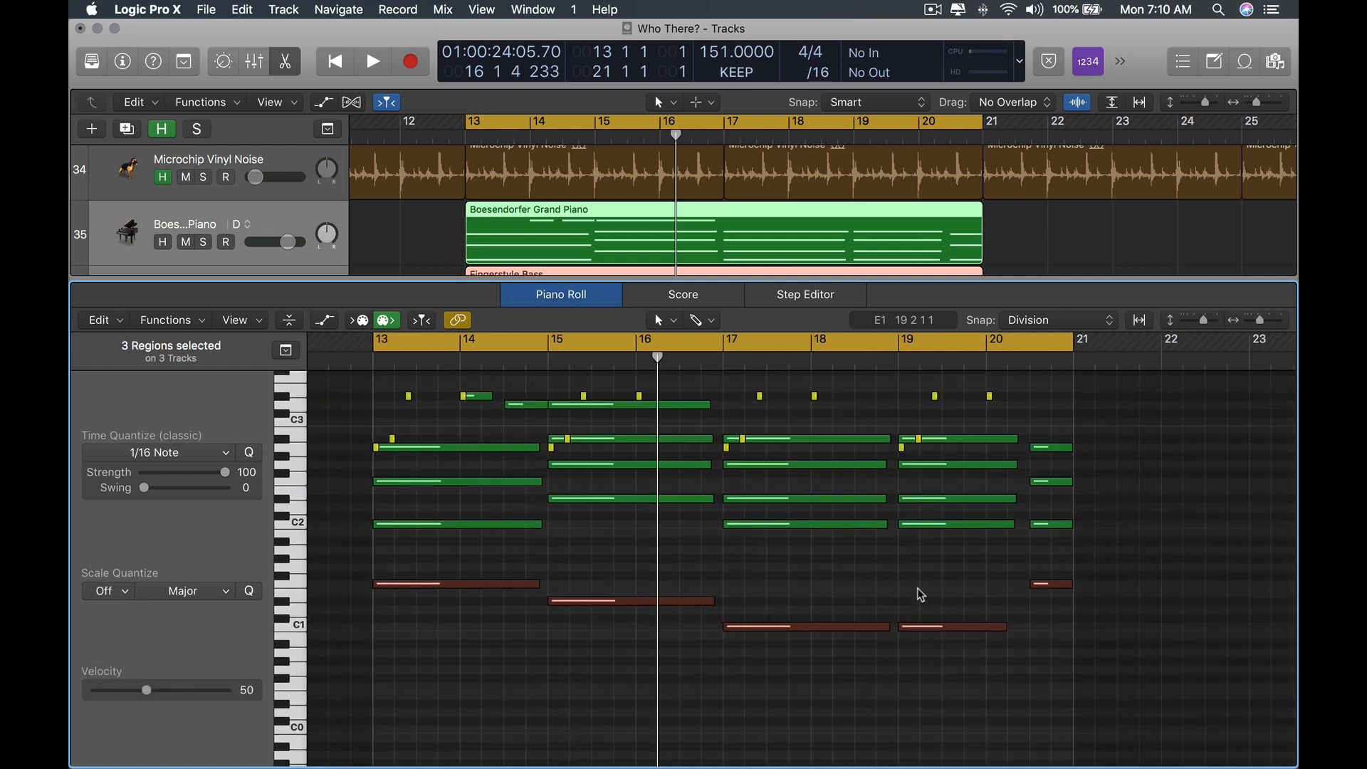
key("x")
scroll(844, 537, "down", 6, "alt")
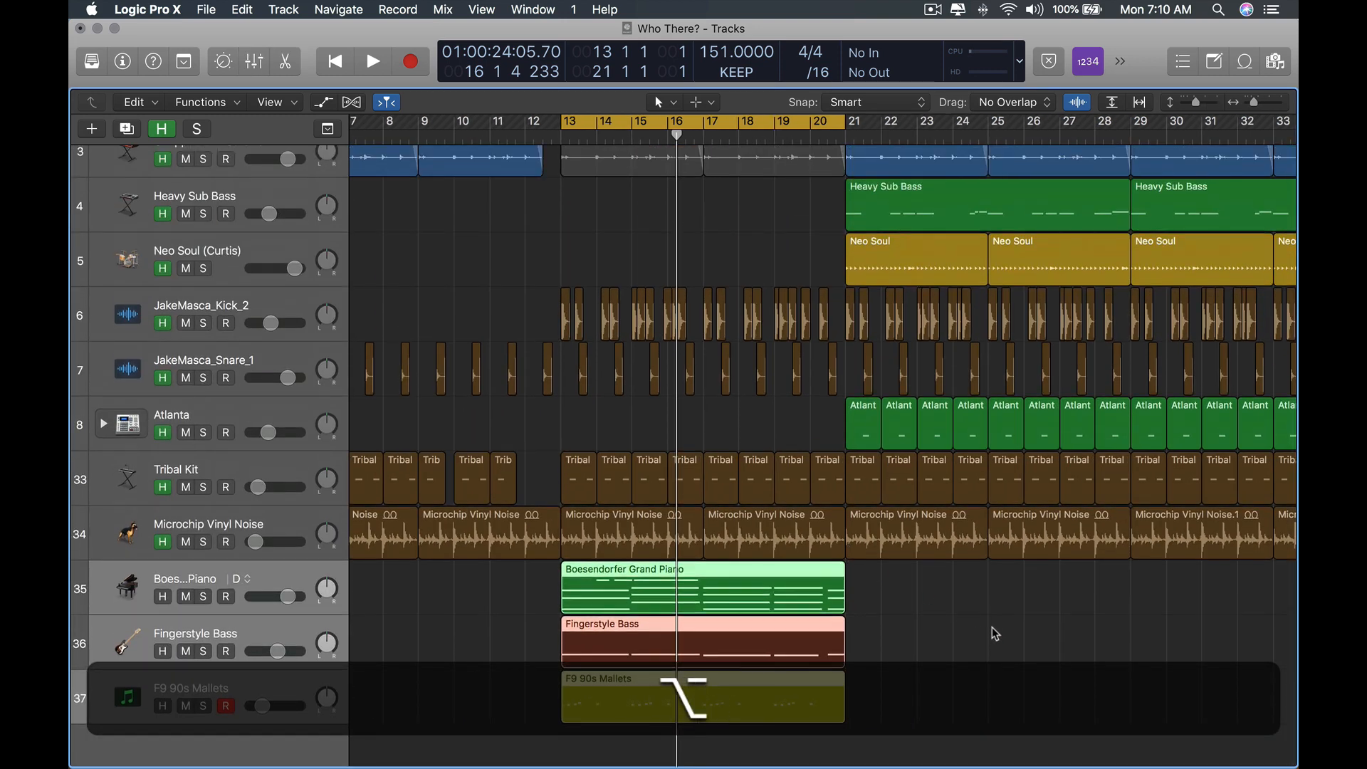
left_click(308, 633)
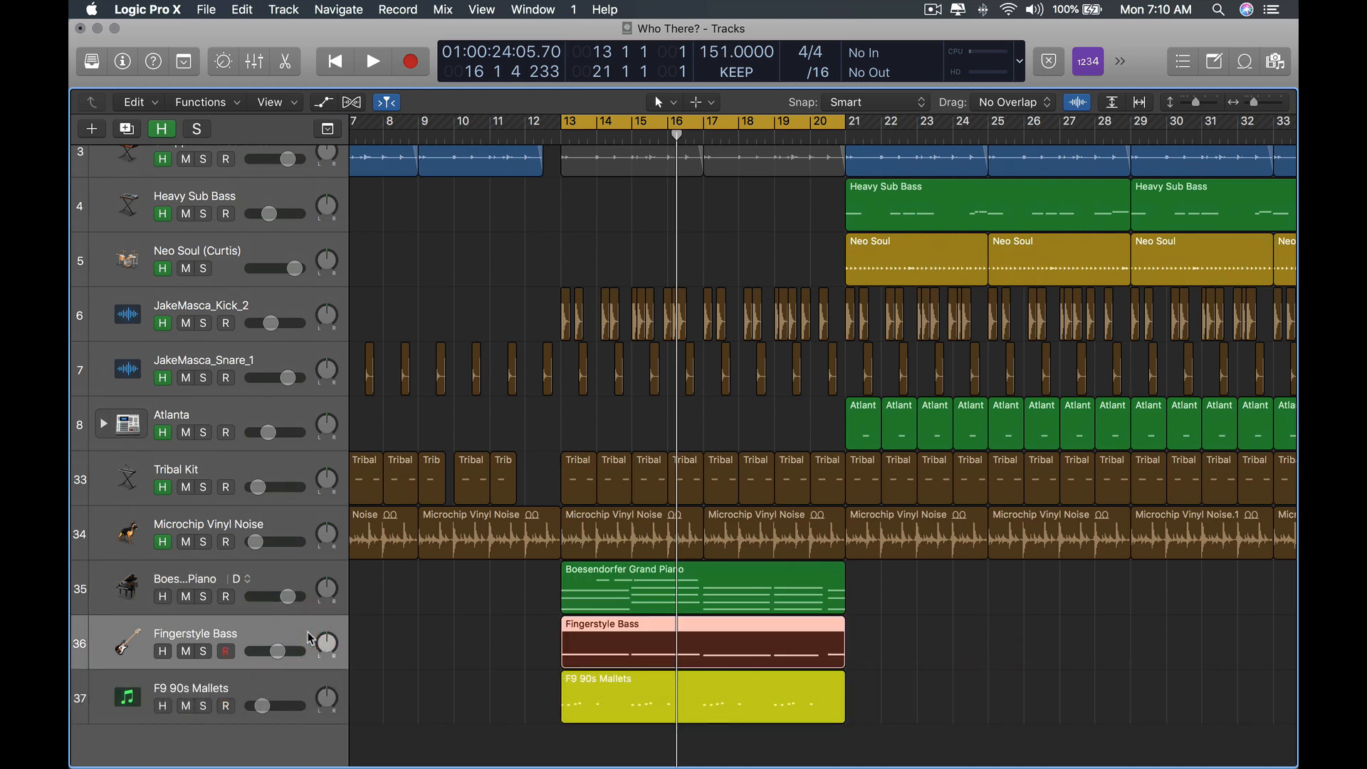
key("shift")
key("super")
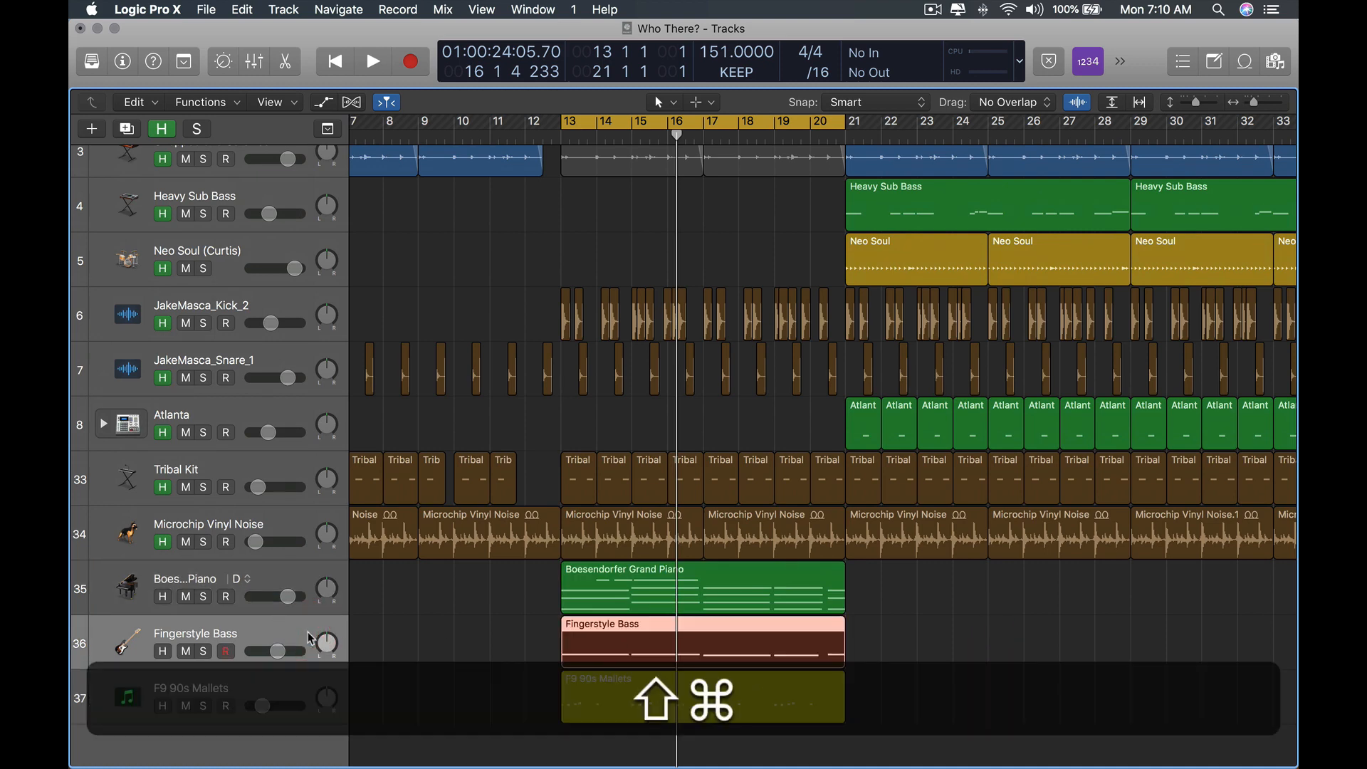